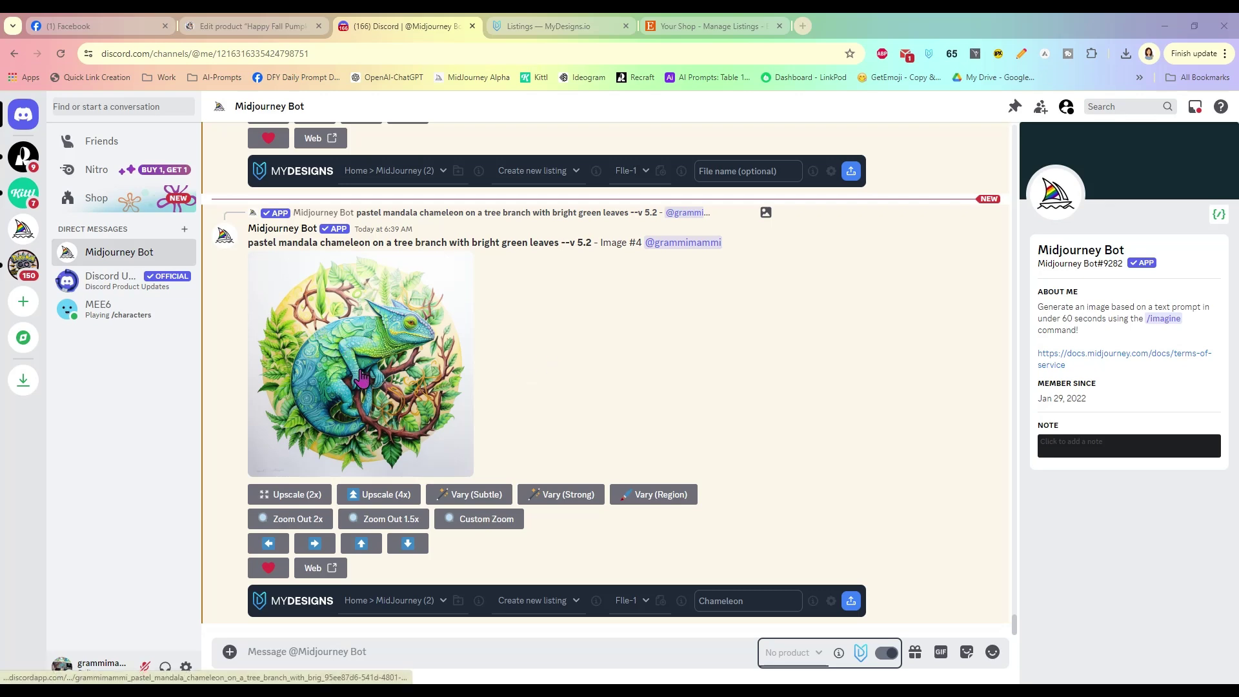
- Preview the chameleon image and send it to the MyDesigns MidJourney collection as a new listing in File-1, named Chameleon
{"action": "left_click", "coordinate": [413, 333]}
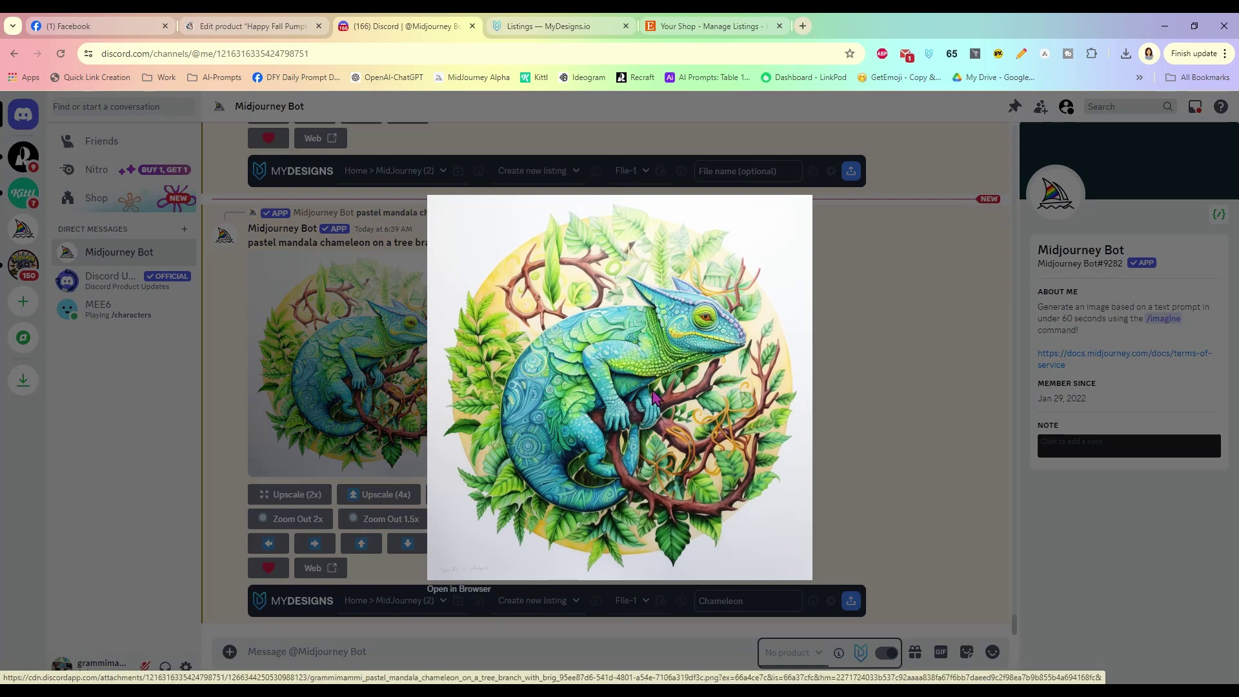
{"action": "left_click", "coordinate": [839, 364]}
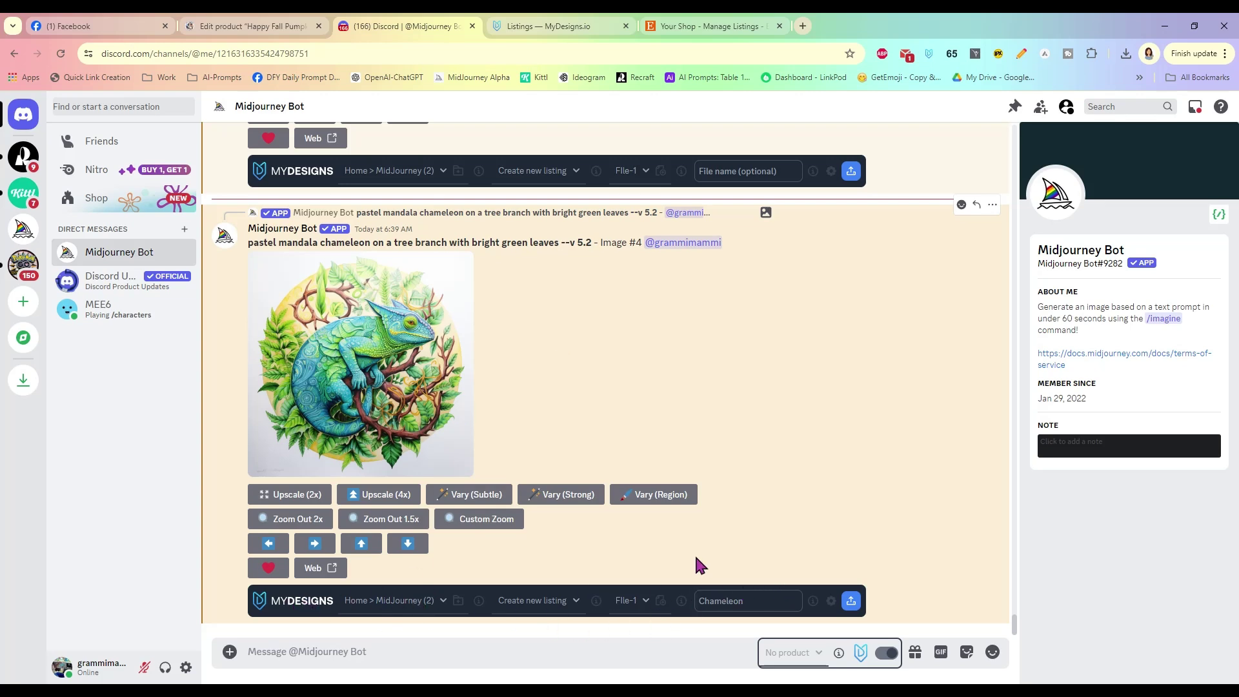
{"action": "left_click", "coordinate": [399, 608]}
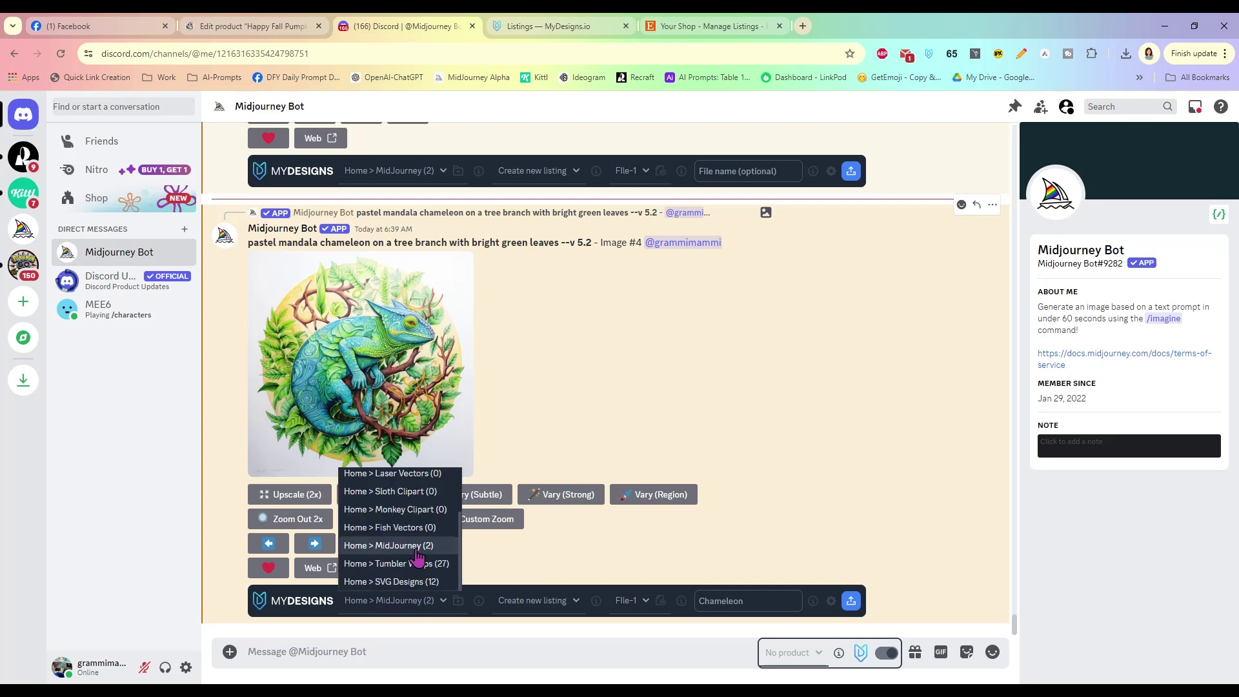
{"action": "left_click", "coordinate": [415, 547]}
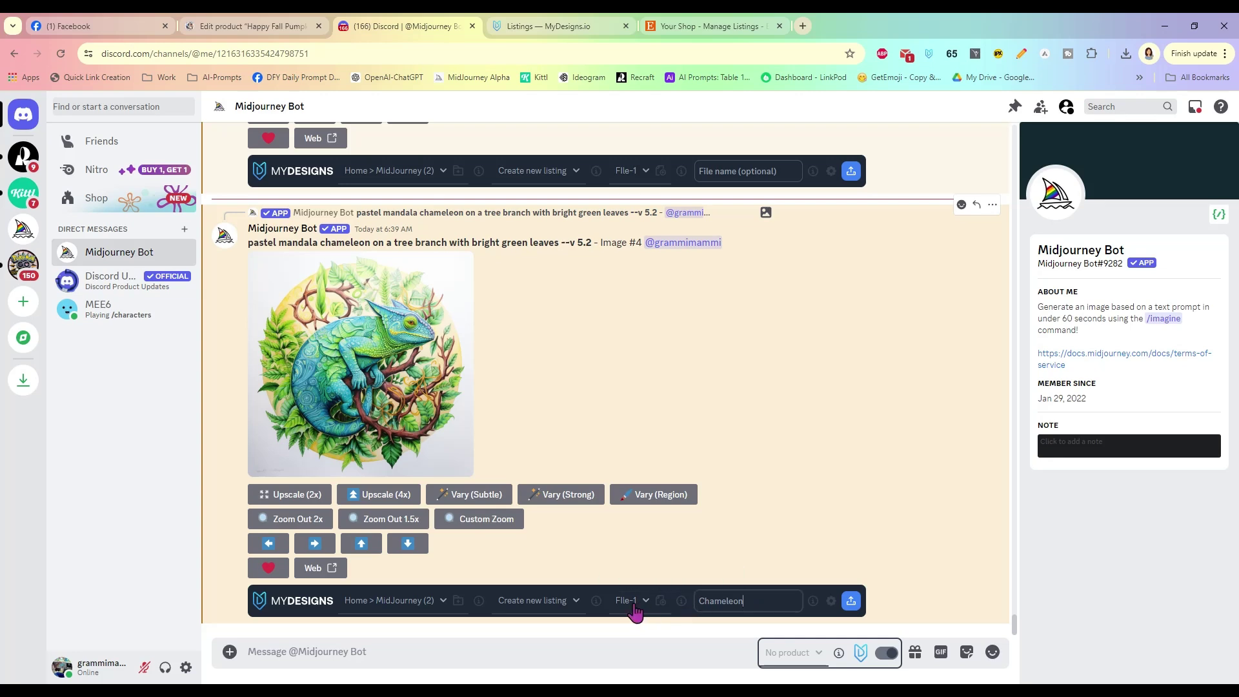
{"action": "left_click", "coordinate": [849, 605]}
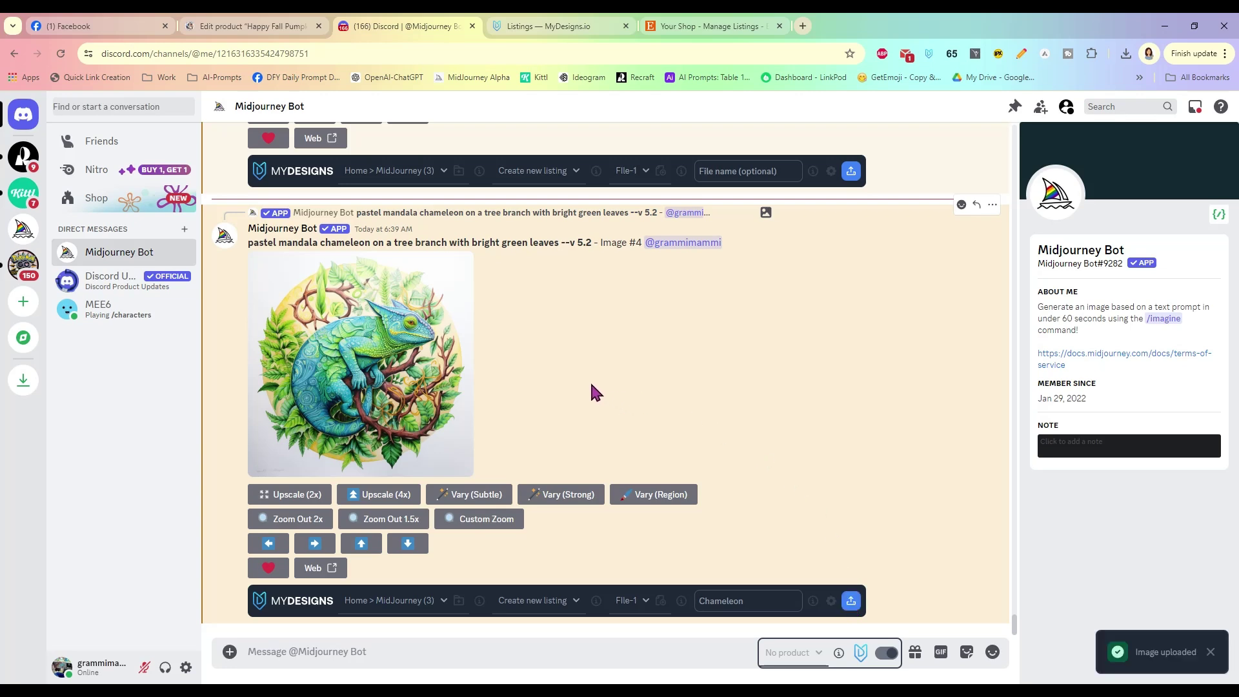
- Switch to MyDesigns, refresh the MidJourney collection's listings and select the chameleon listing
{"action": "left_click", "coordinate": [542, 26]}
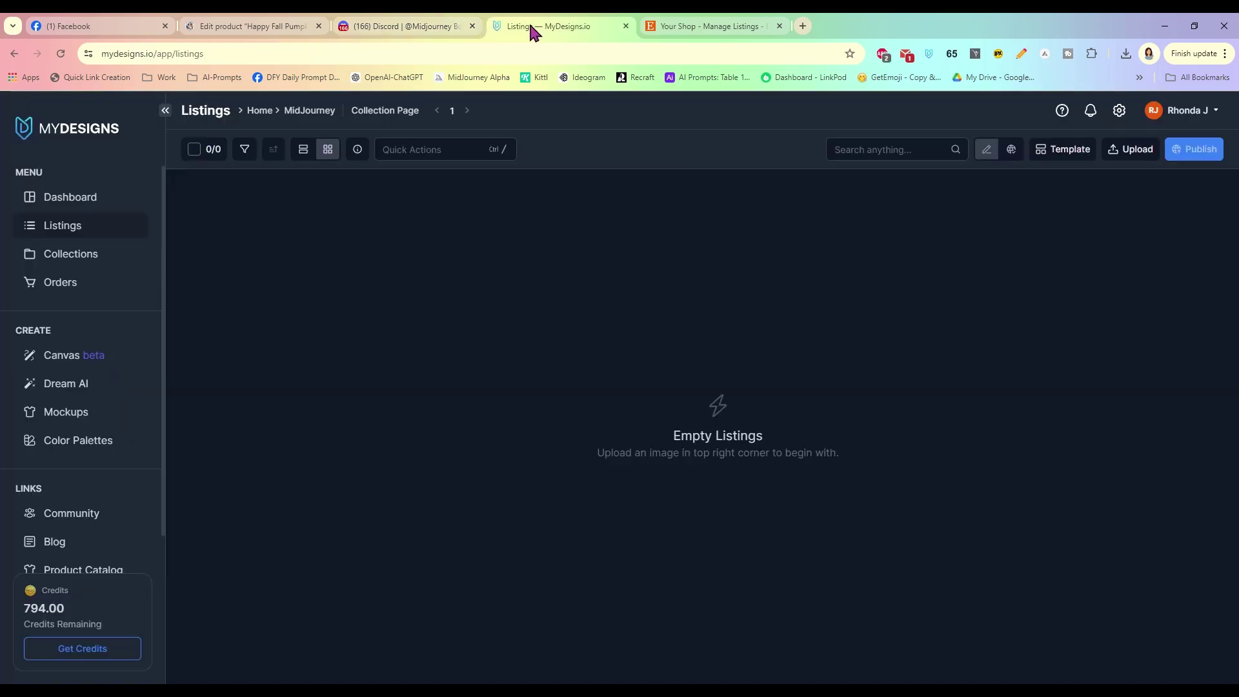
{"action": "left_click", "coordinate": [60, 54]}
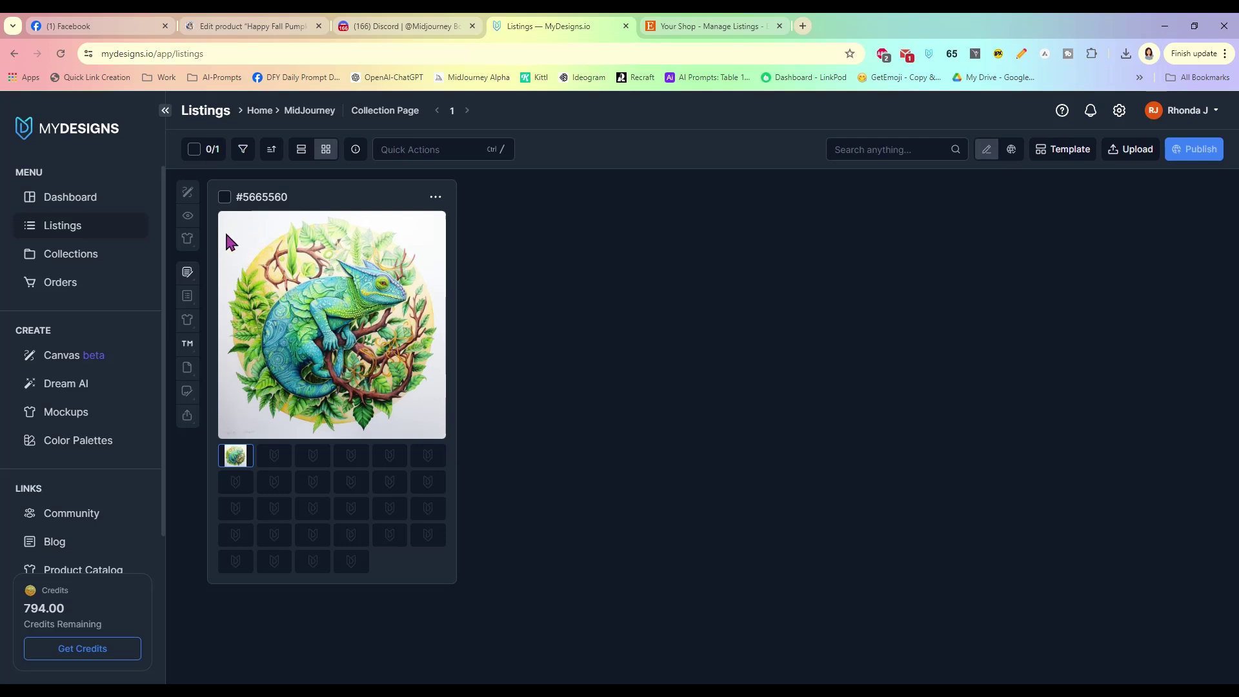
{"action": "left_click", "coordinate": [224, 198]}
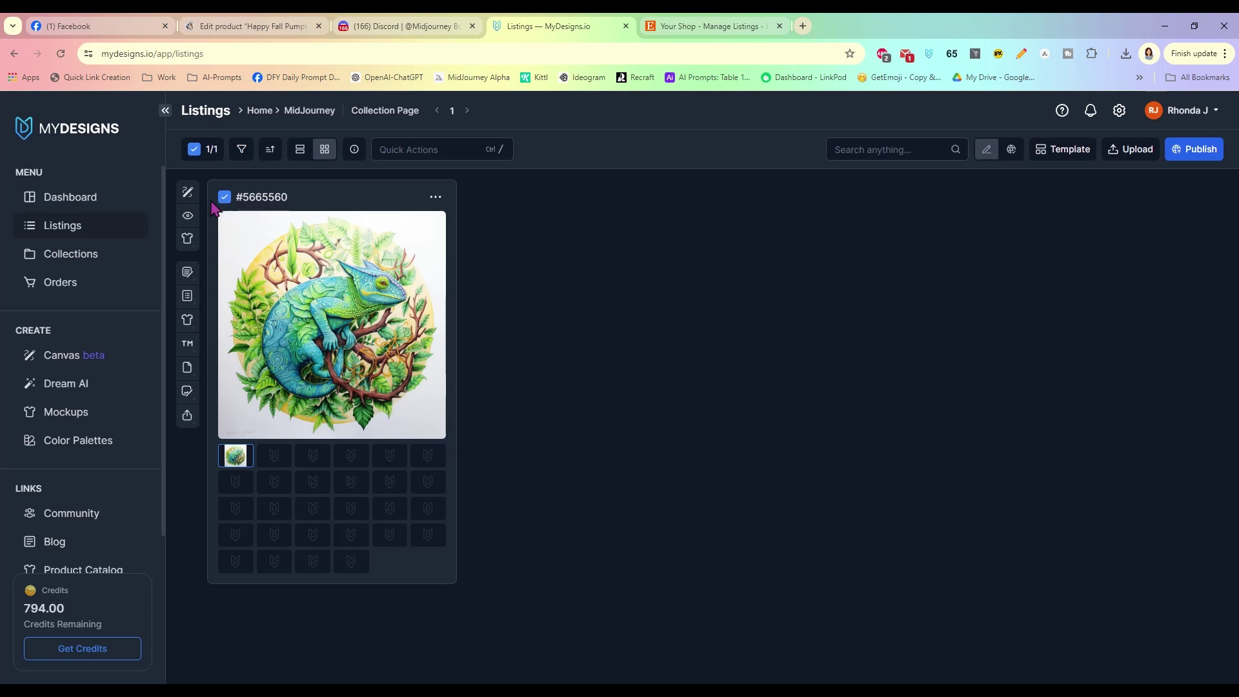
- Upscale the chameleon image from File-1 with a 4096 by 4096 maximum, overwriting the file in slot File-1
{"action": "left_click", "coordinate": [407, 148]}
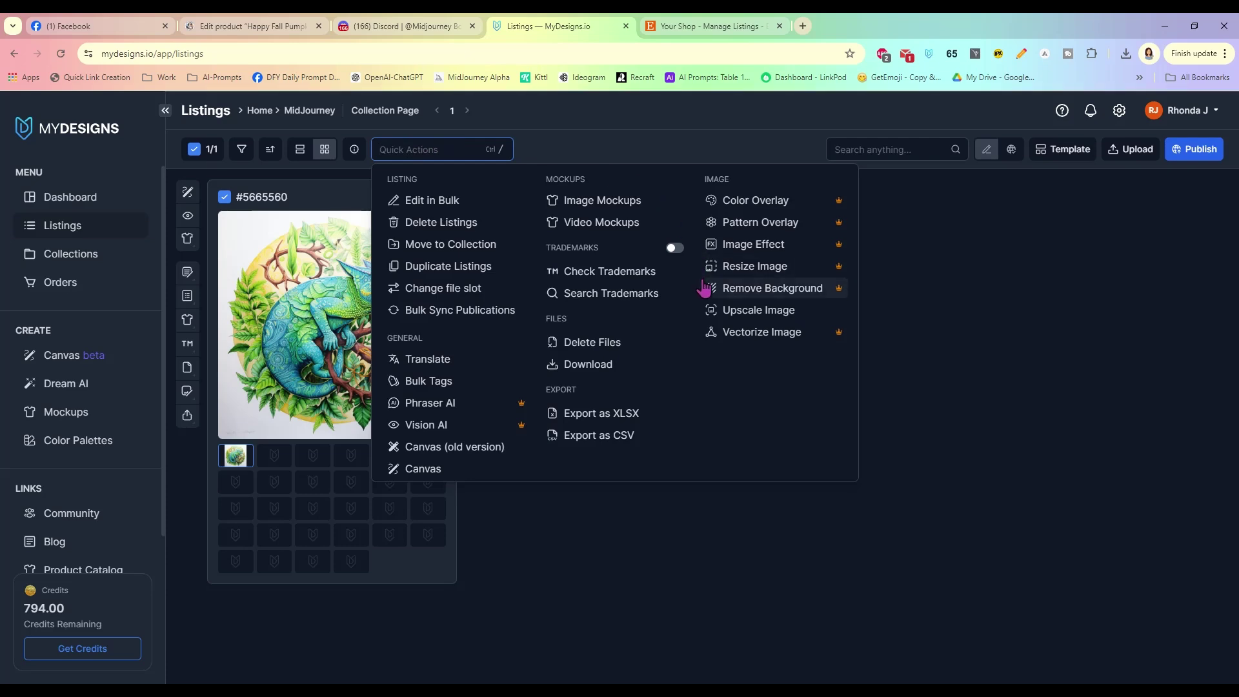
{"action": "left_click", "coordinate": [758, 311]}
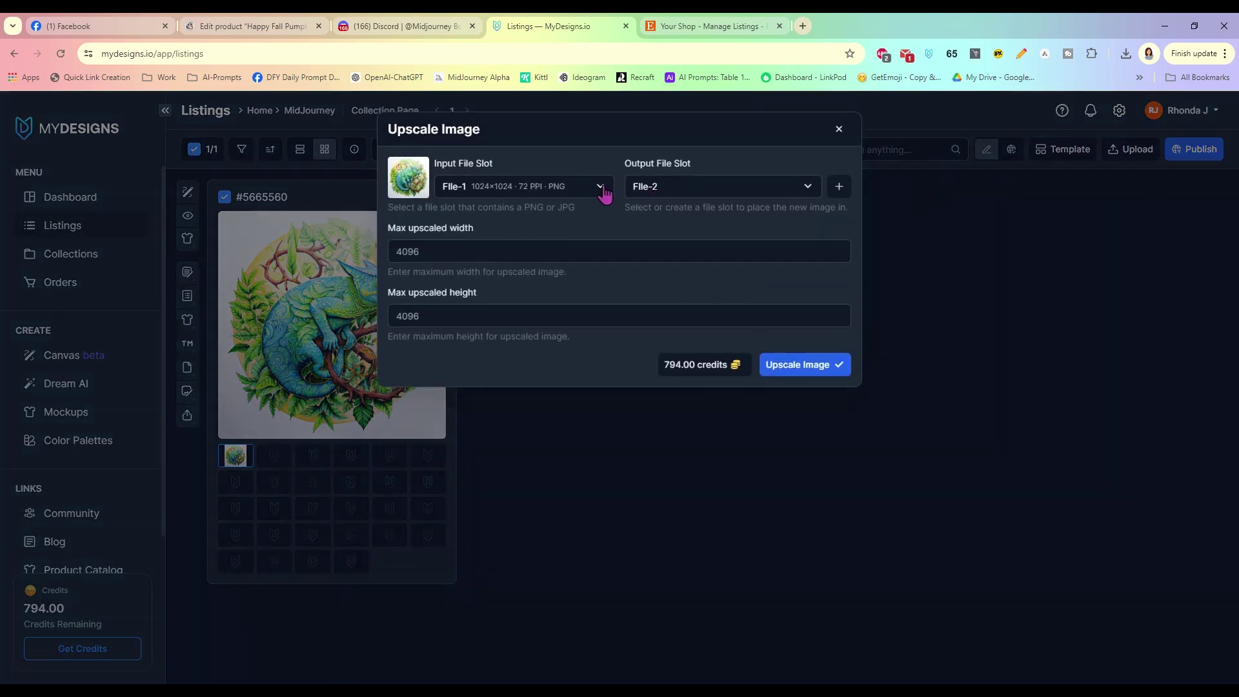
{"action": "left_click", "coordinate": [669, 191]}
{"action": "left_click", "coordinate": [664, 213]}
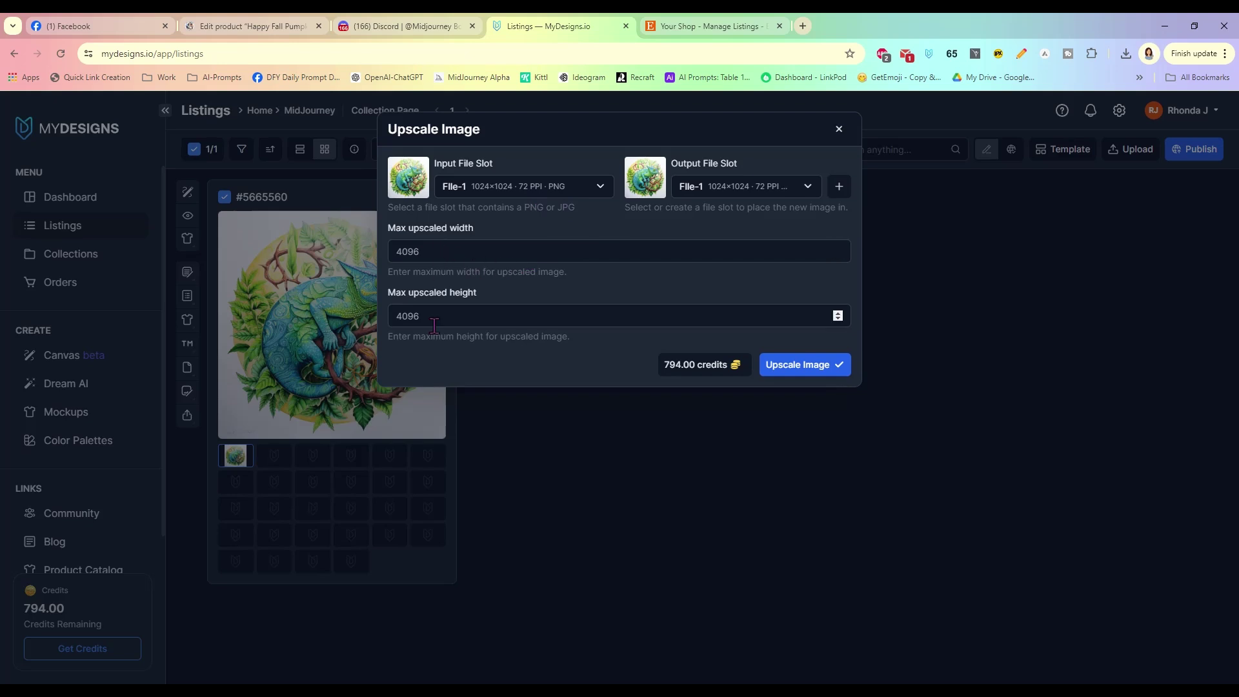
{"action": "left_click", "coordinate": [798, 362]}
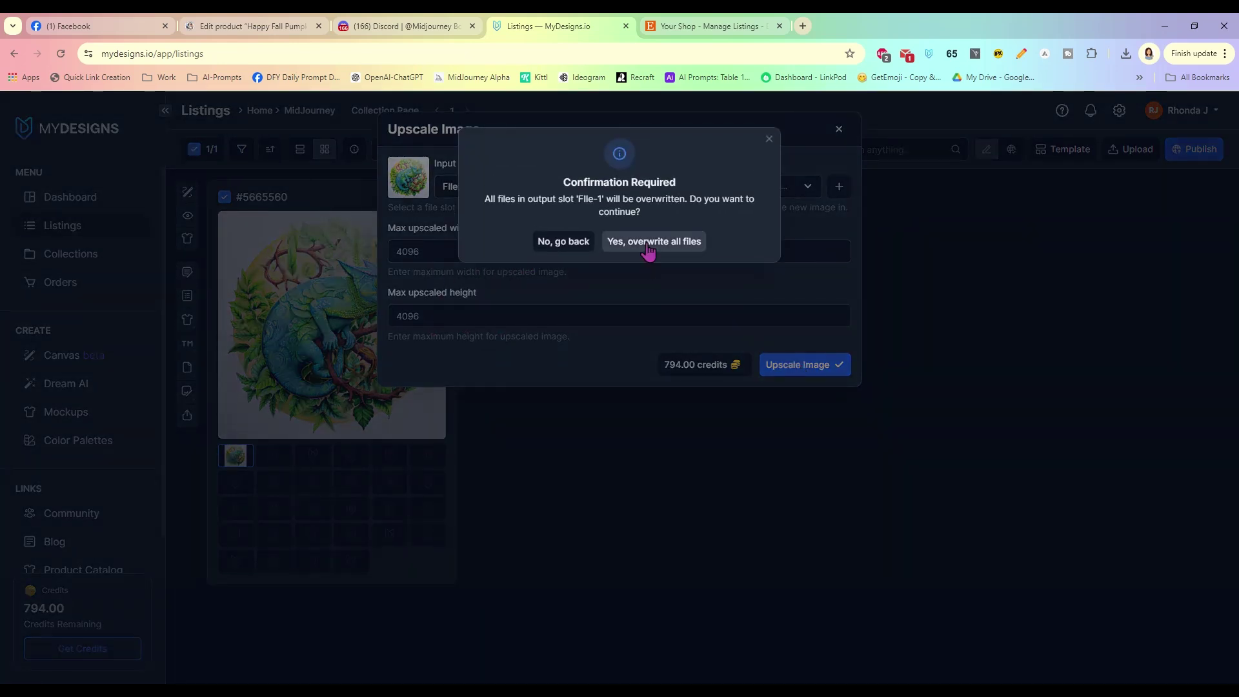
{"action": "left_click", "coordinate": [651, 242]}
{"action": "left_click", "coordinate": [648, 243]}
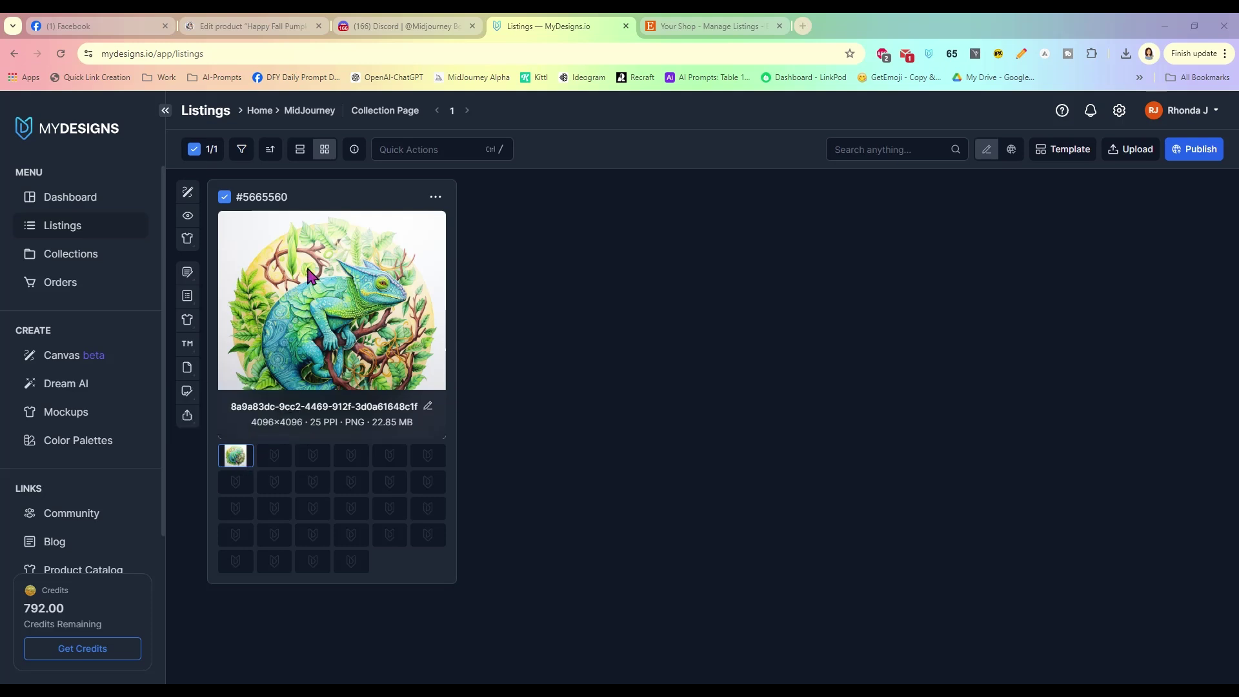
- Preview and run background removal on the chameleon image in File-1, overwriting the file in the same slot
{"action": "left_click", "coordinate": [417, 150]}
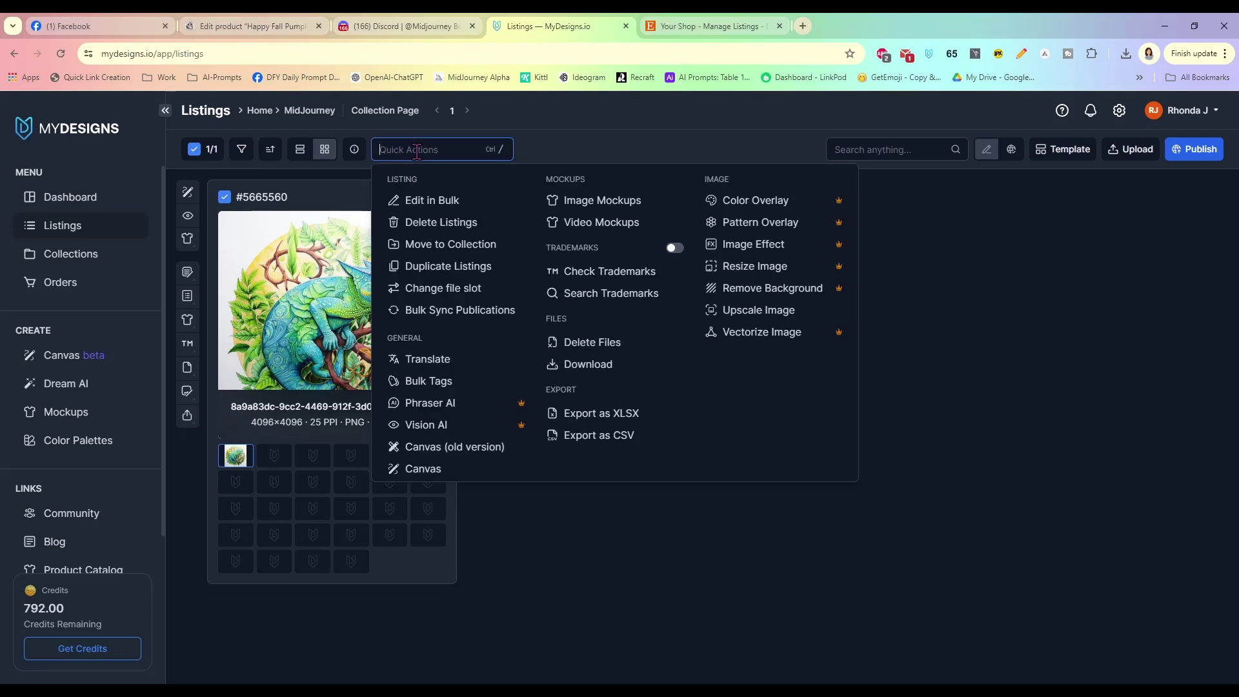
{"action": "left_click", "coordinate": [742, 288]}
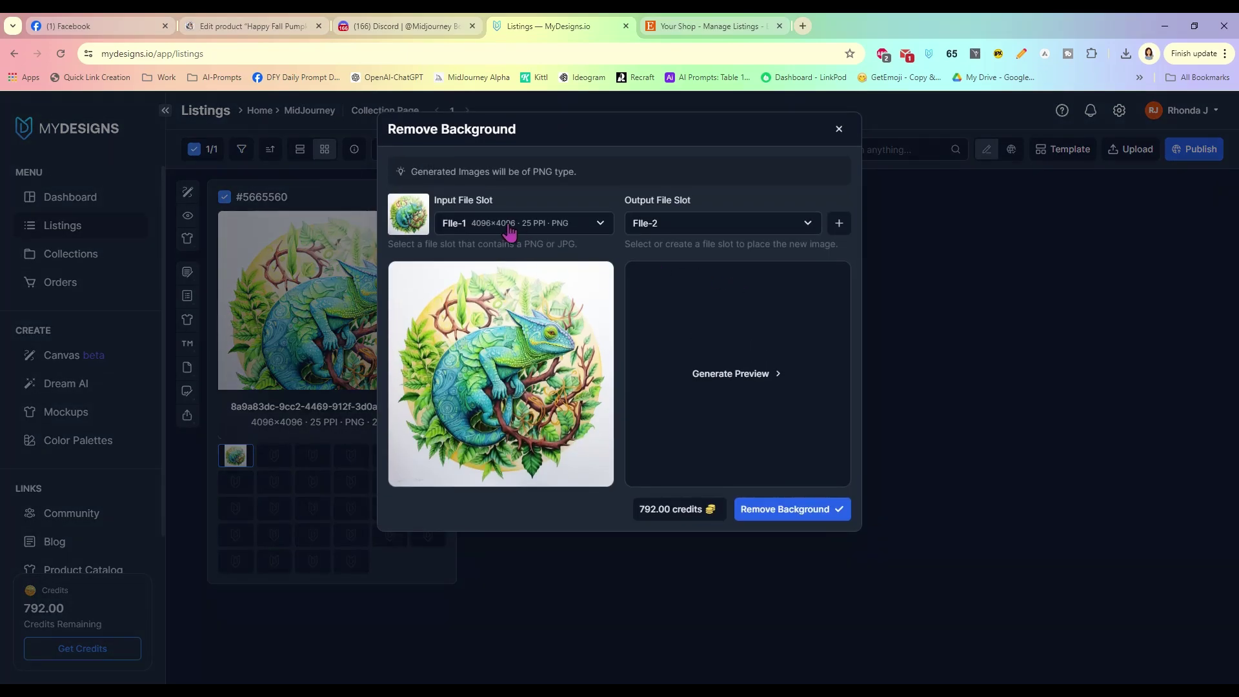
{"action": "left_click", "coordinate": [672, 227]}
{"action": "left_click", "coordinate": [673, 257]}
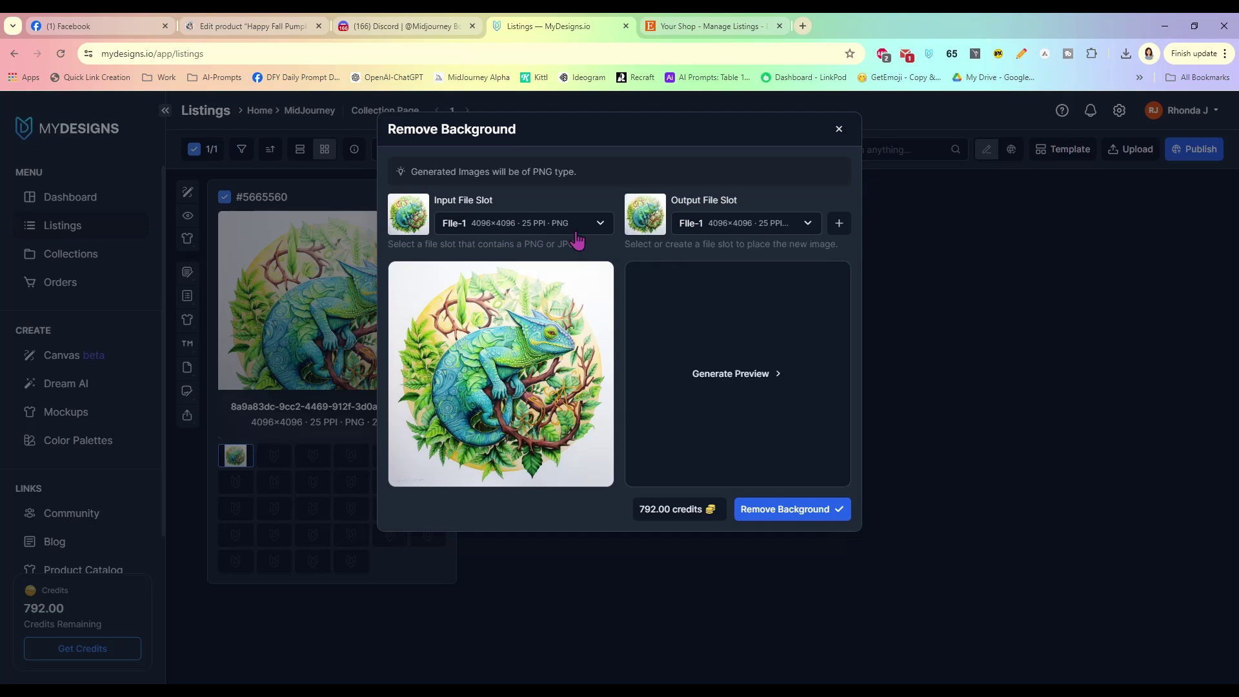
{"action": "left_click", "coordinate": [721, 377]}
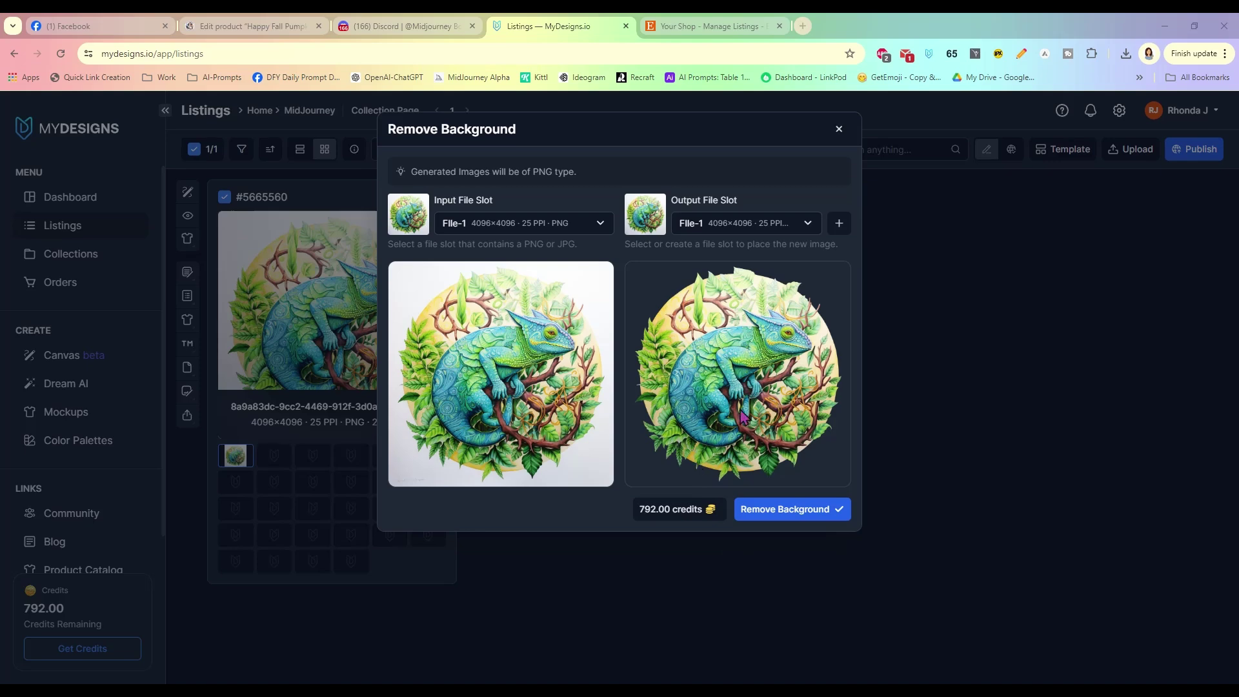
{"action": "left_click", "coordinate": [787, 514]}
{"action": "left_click", "coordinate": [642, 247]}
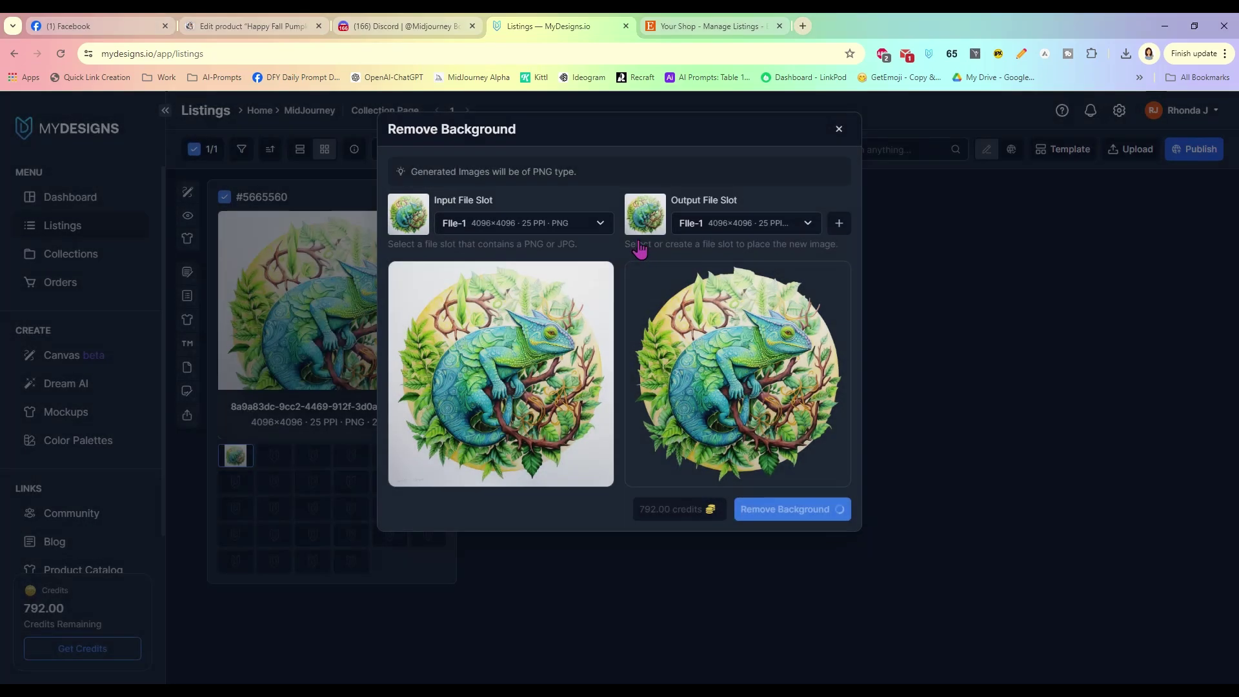
{"action": "left_click", "coordinate": [653, 222]}
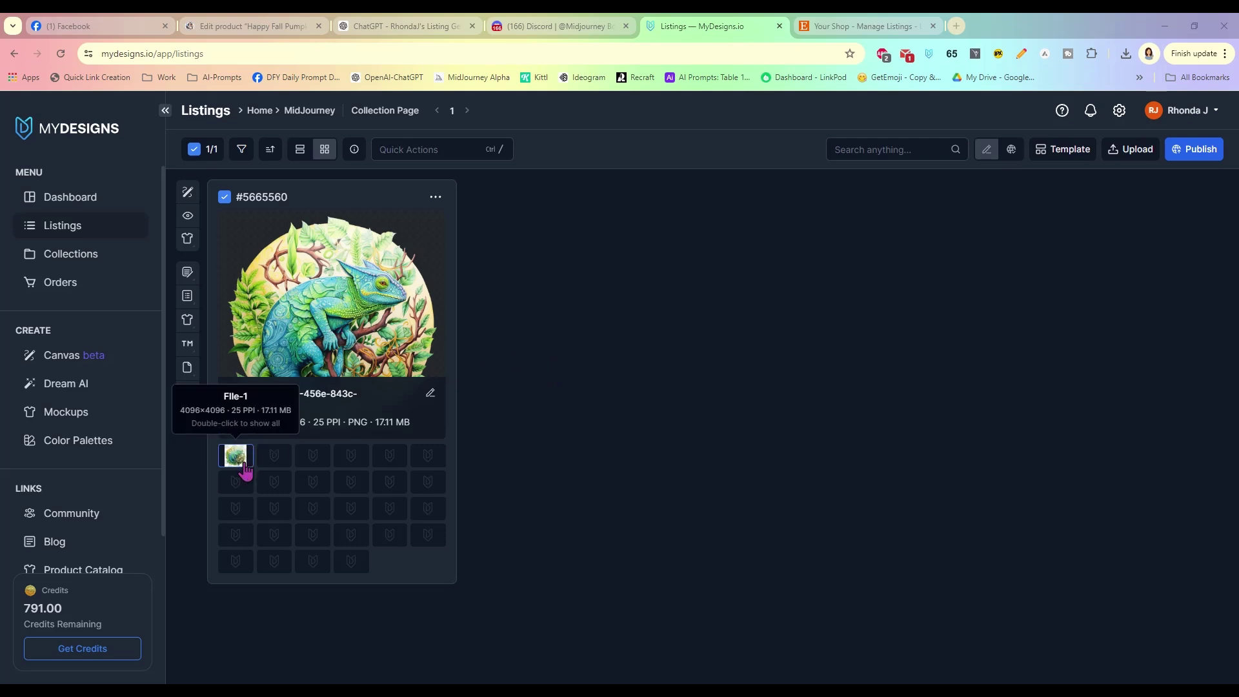
- Open the background-removed chameleon file at full view to inspect its edges, and close it
{"action": "left_click", "coordinate": [436, 197]}
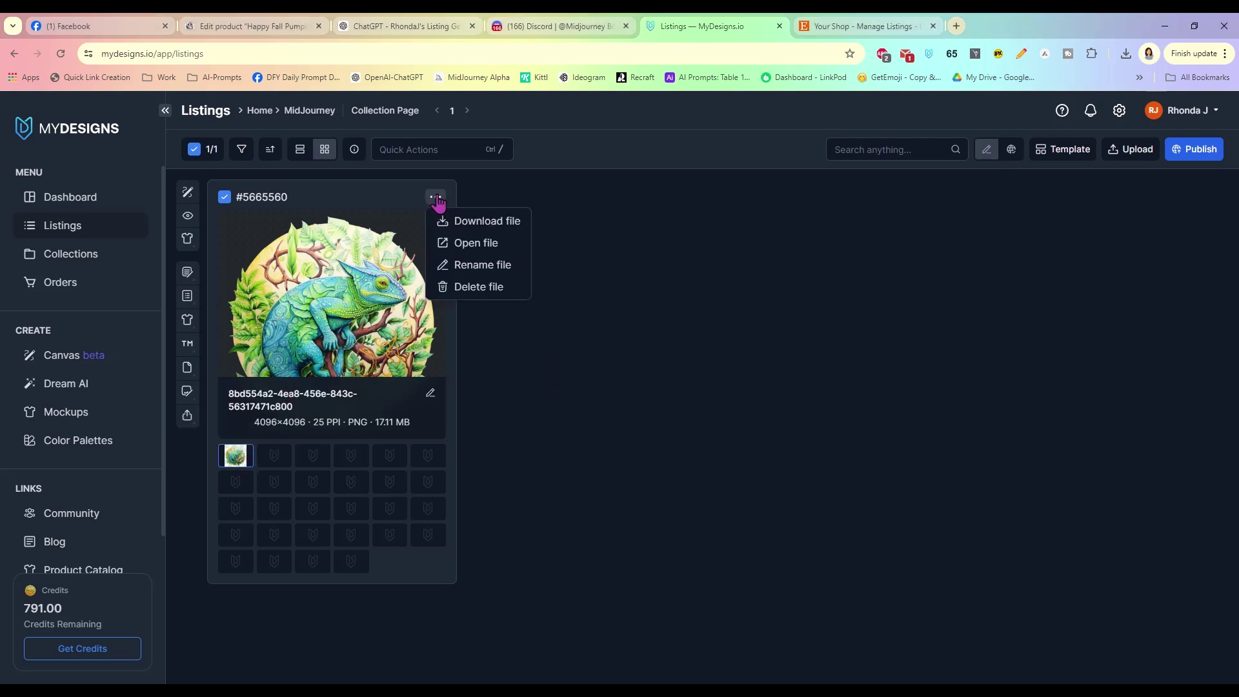
{"action": "left_click", "coordinate": [494, 244]}
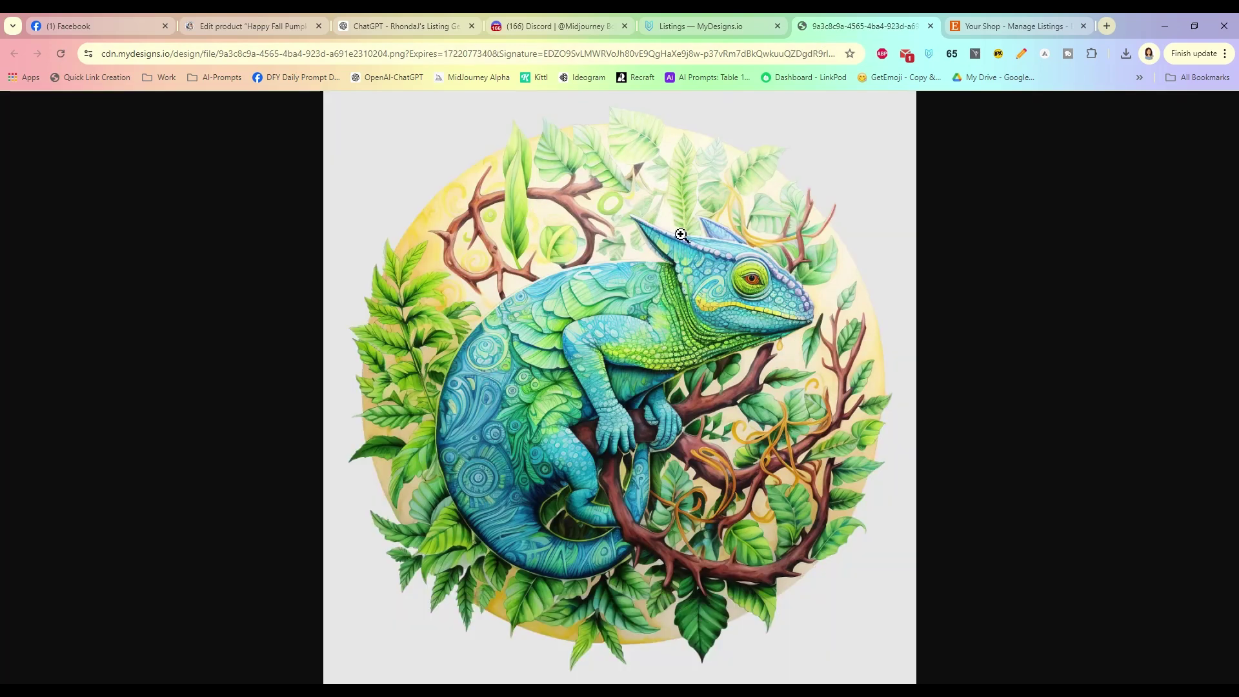
{"action": "left_click", "coordinate": [930, 25]}
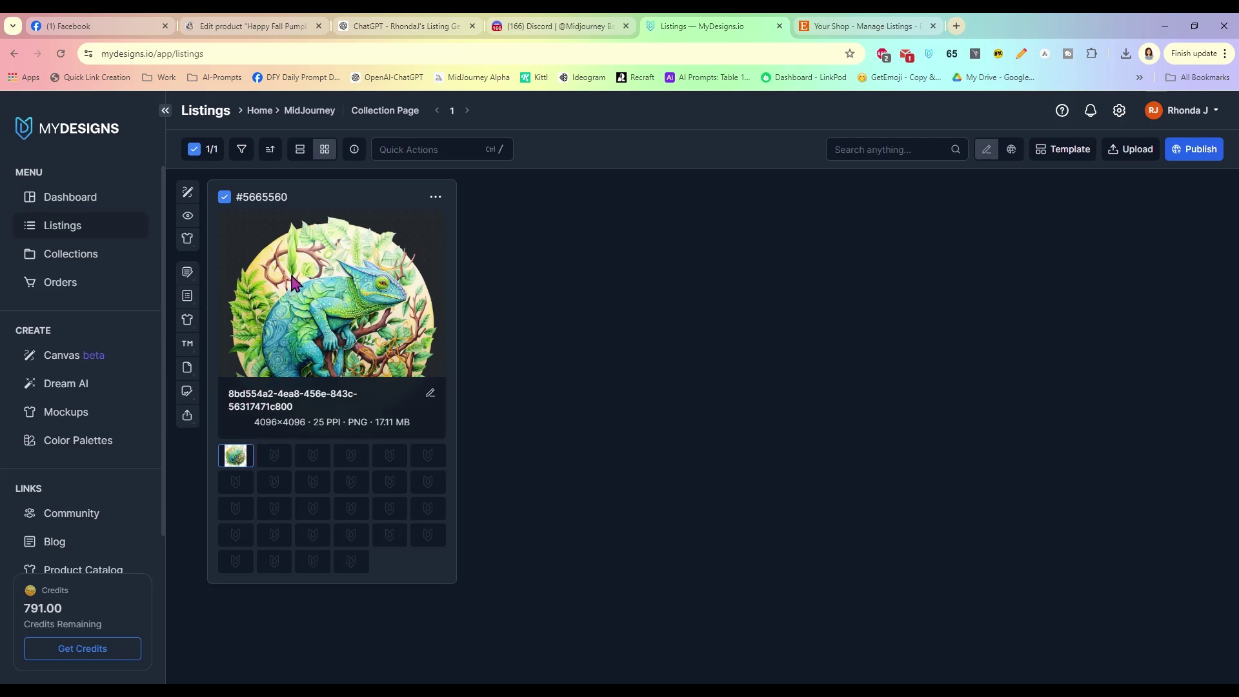
- Open the chameleon in the old version of Canvas and set a 4500 by 4500 pixel canvas with the aspect ratio unlocked
{"action": "left_click", "coordinate": [436, 148]}
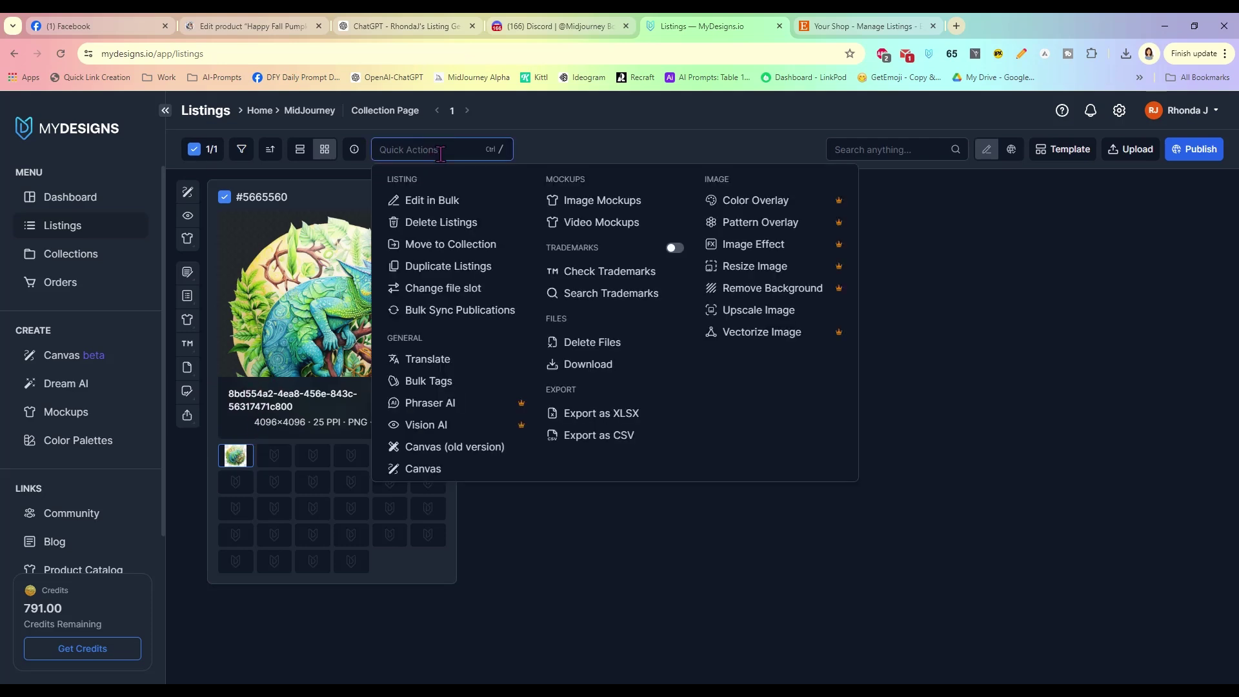
{"action": "left_click", "coordinate": [476, 445]}
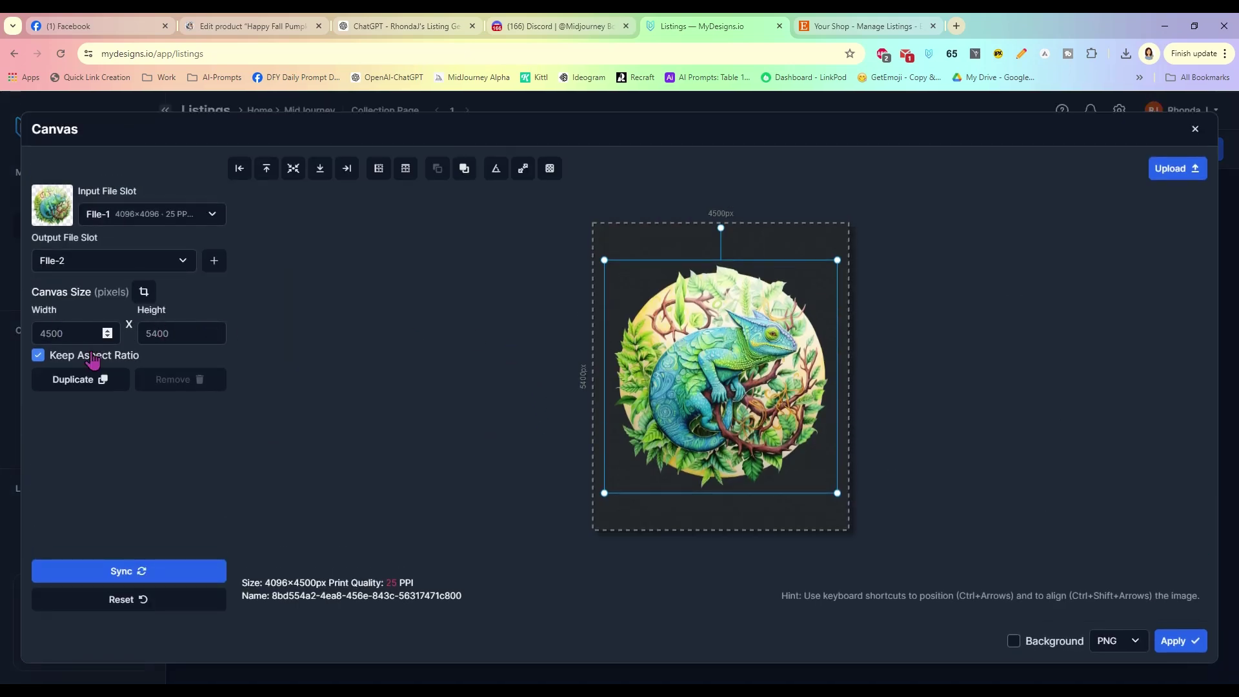
{"action": "left_click", "coordinate": [38, 355]}
{"action": "double_click", "coordinate": [179, 337]}
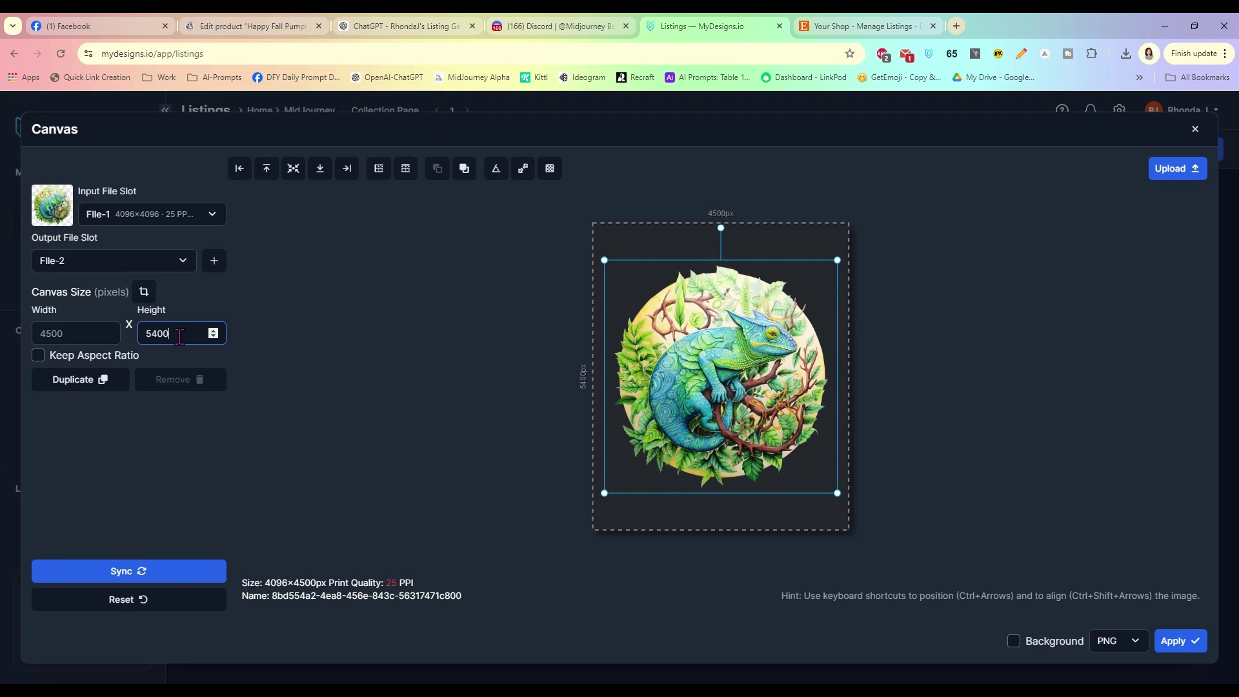
{"action": "type", "text": "4500"}
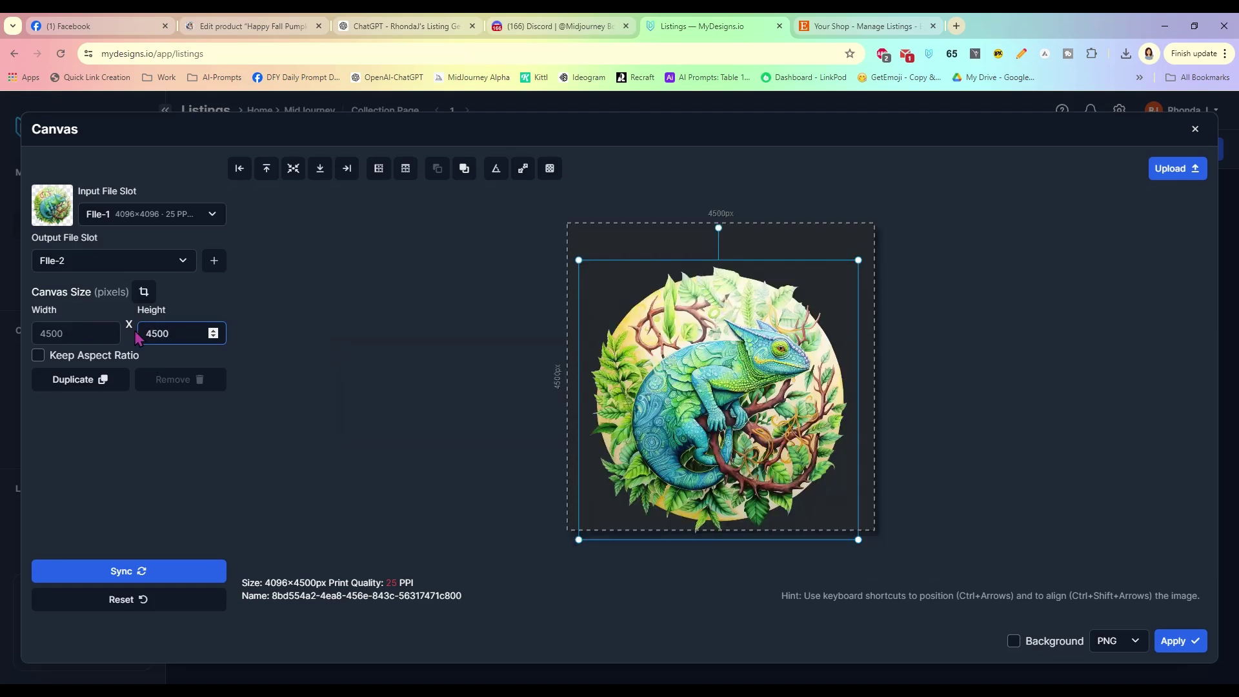
- Center and enlarge the chameleon artwork to fill the canvas, and apply it as a PNG to output slot File-2
{"action": "left_click", "coordinate": [294, 174]}
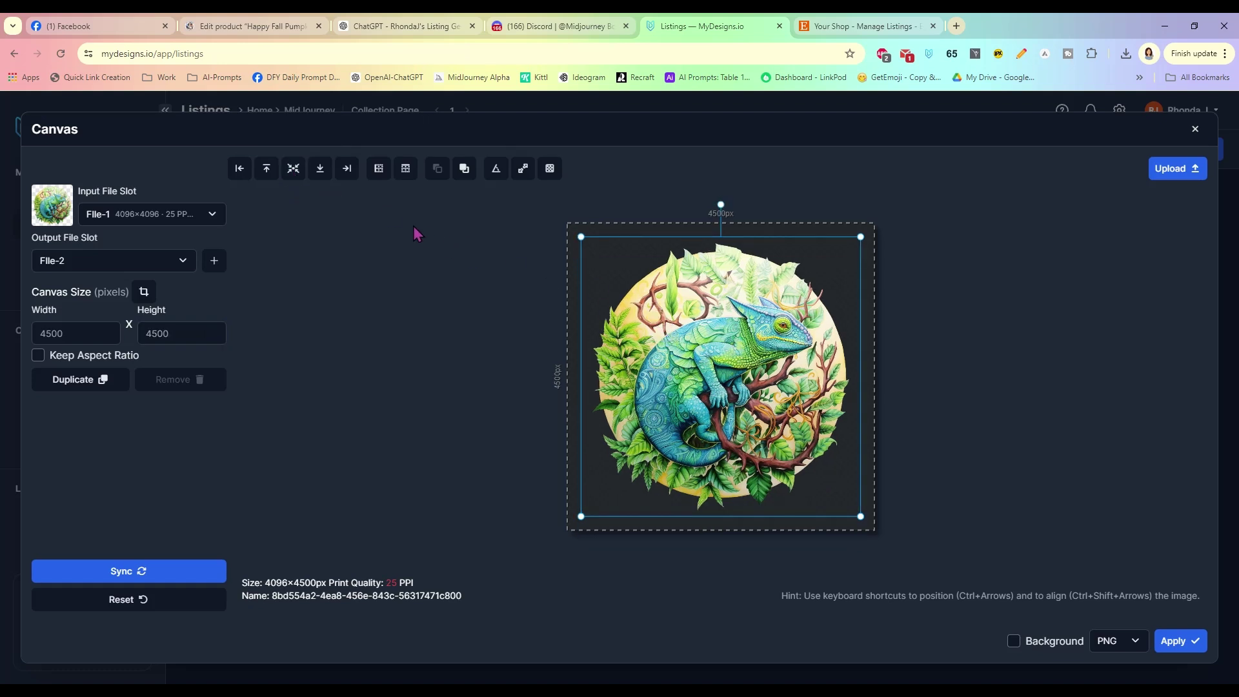
{"action": "left_click", "coordinate": [380, 170]}
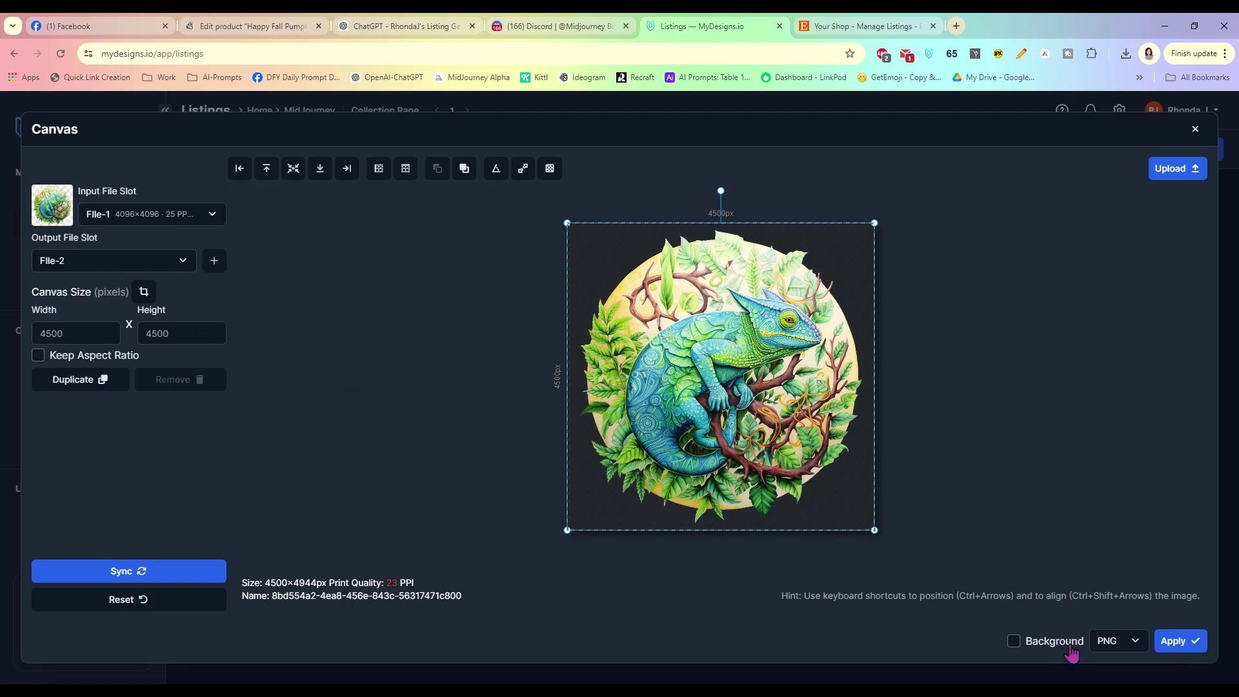
{"action": "left_click", "coordinate": [1133, 645]}
{"action": "left_click", "coordinate": [1126, 595]}
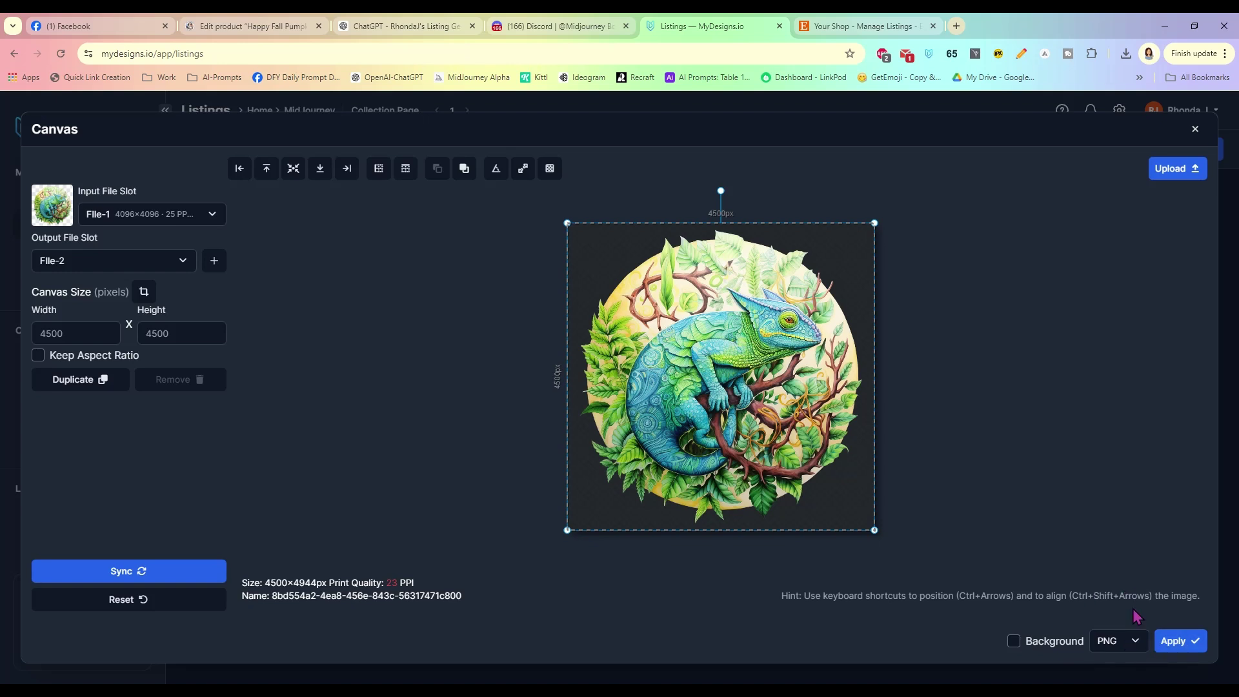
{"action": "left_click", "coordinate": [1181, 642]}
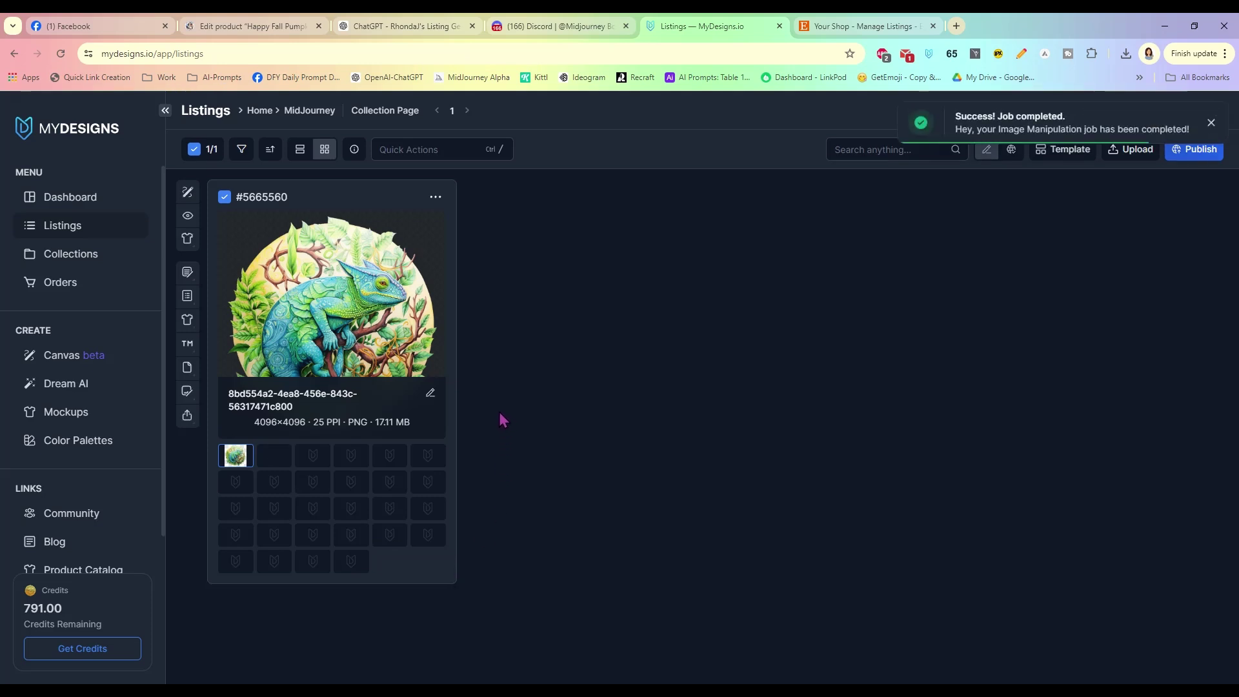
- Open the File-2 chameleon image and examine its leaves and edges at full size, closing the image when finished
{"action": "left_click", "coordinate": [274, 456]}
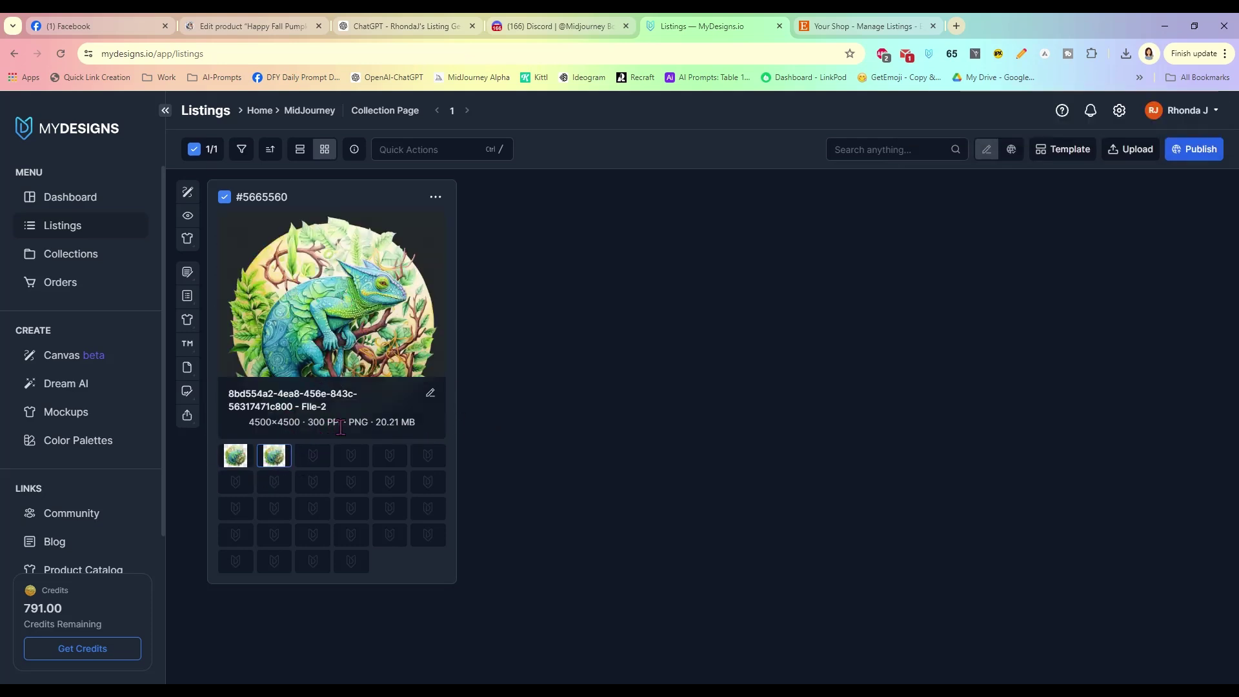
{"action": "left_click", "coordinate": [434, 198]}
{"action": "left_click", "coordinate": [467, 243]}
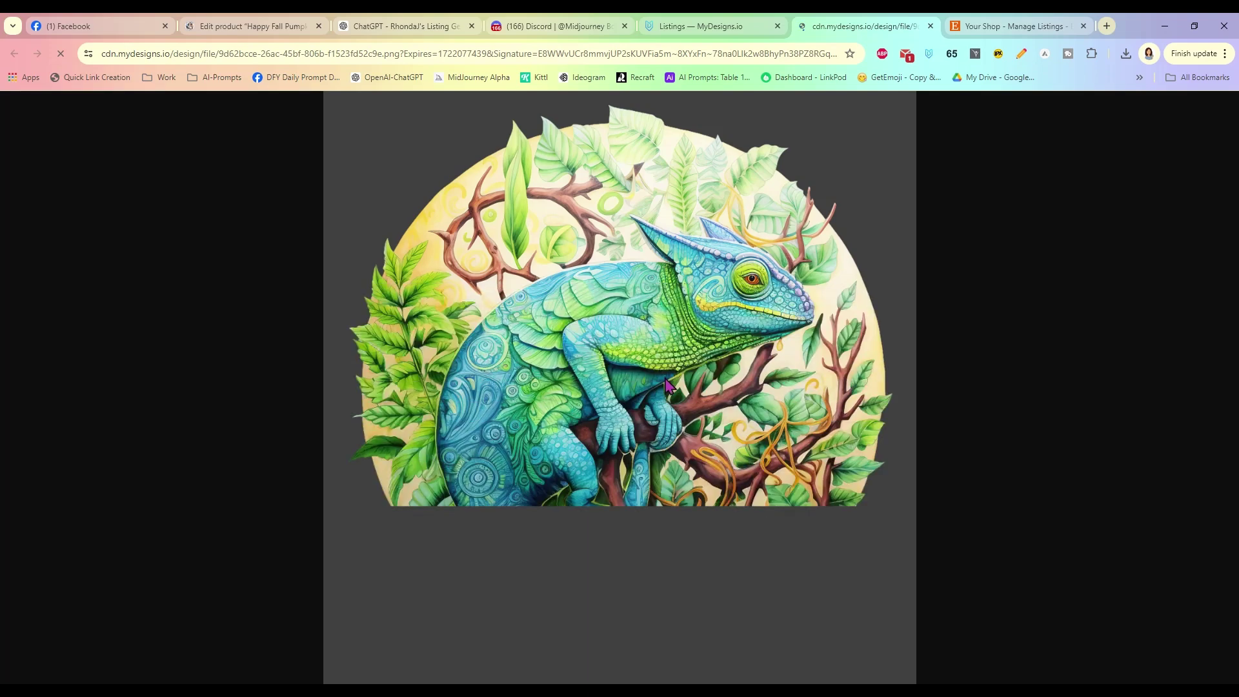
{"action": "left_click", "coordinate": [635, 466]}
{"action": "scroll", "coordinate": [604, 361], "scroll_direction": "up", "scroll_amount": 4}
{"action": "scroll", "coordinate": [606, 371], "scroll_direction": "up", "scroll_amount": 10}
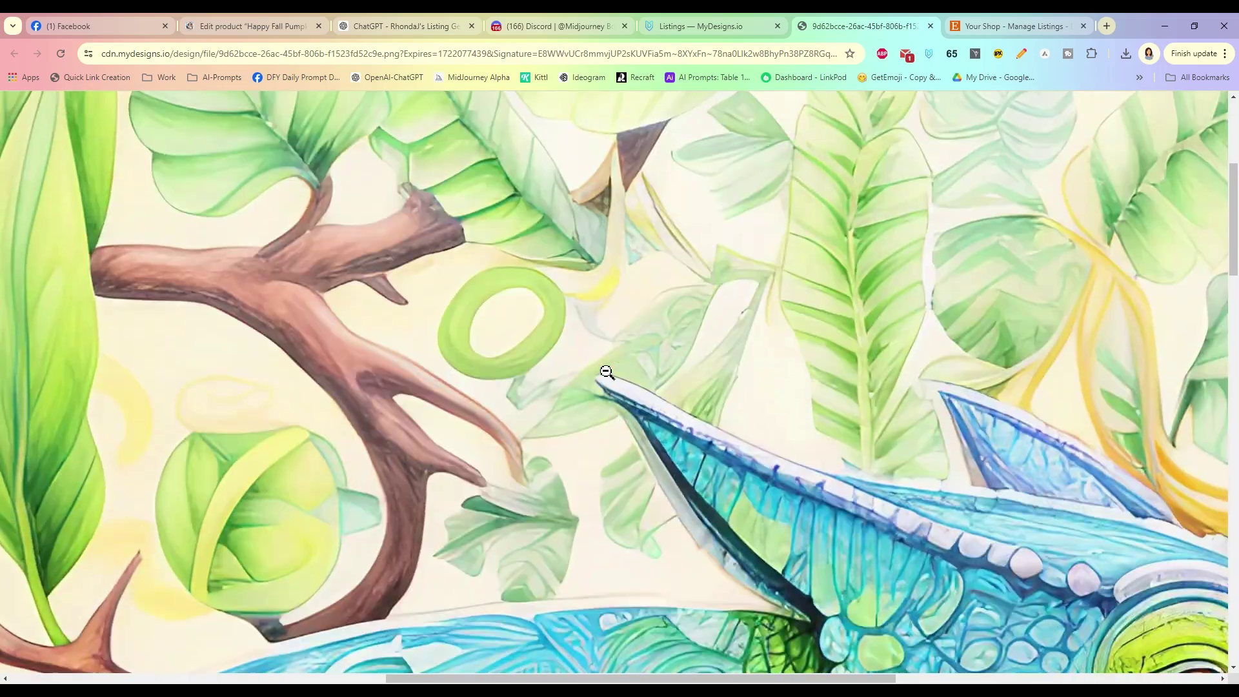
{"action": "scroll", "coordinate": [605, 372], "scroll_direction": "up", "scroll_amount": 5}
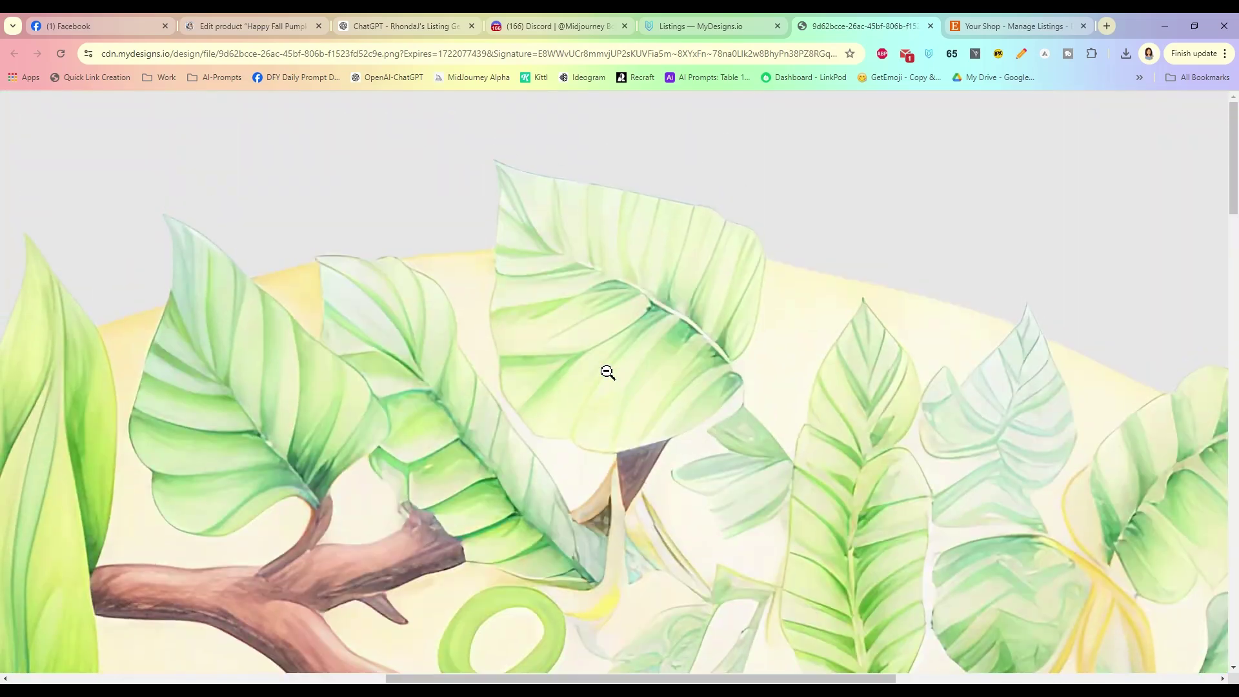
{"action": "left_click", "coordinate": [497, 210]}
{"action": "left_click", "coordinate": [929, 26]}
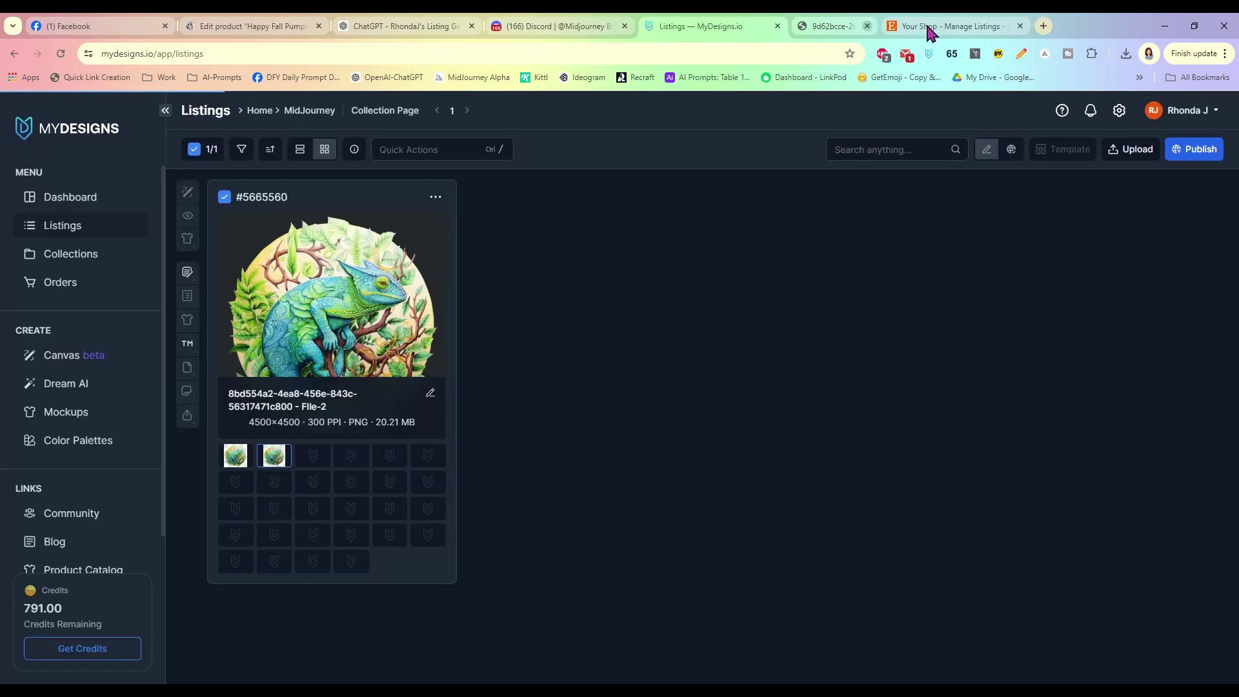
- Delete the 4096 by 4096 chameleon file from slot File-1 and move the 4500 by 4500 version from File-2 into that slot
{"action": "left_click", "coordinate": [235, 459]}
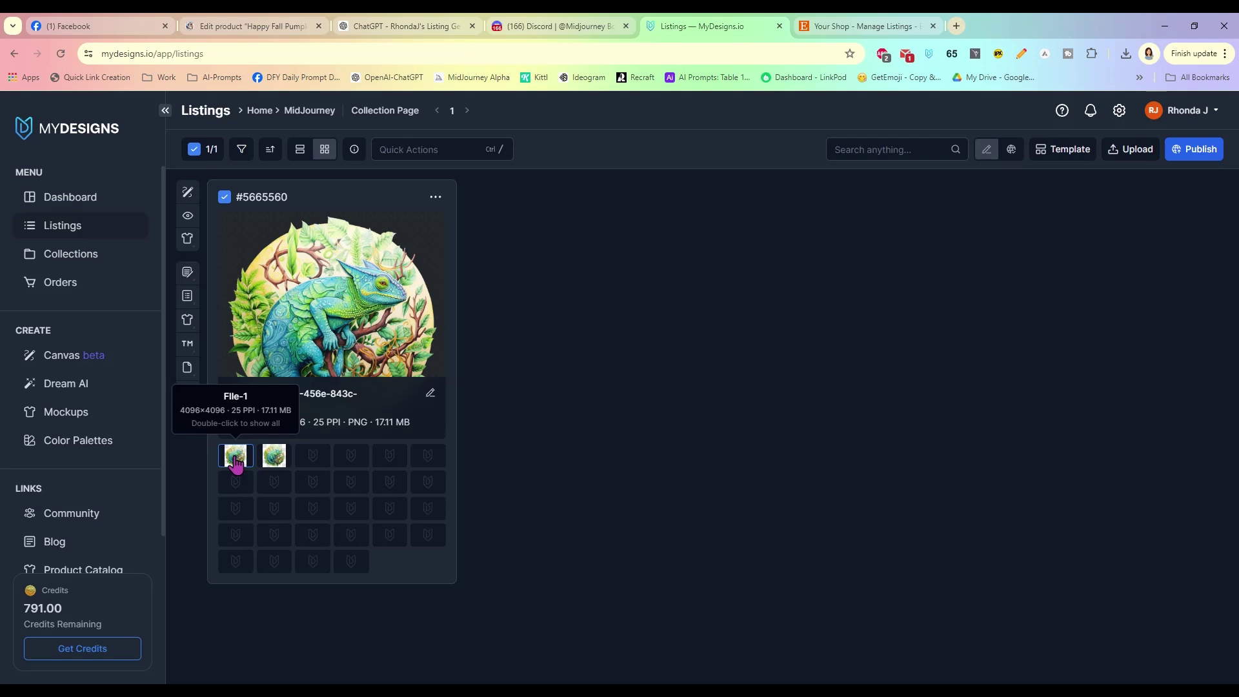
{"action": "left_click", "coordinate": [274, 457]}
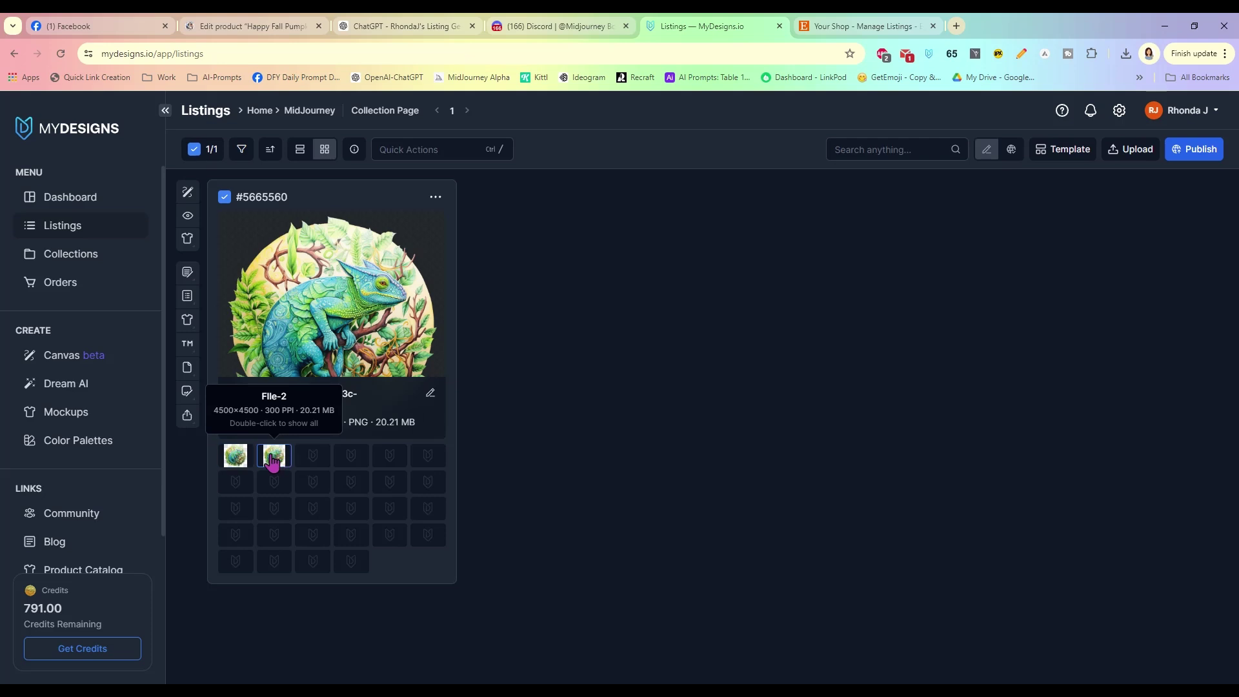
{"action": "left_click", "coordinate": [235, 456]}
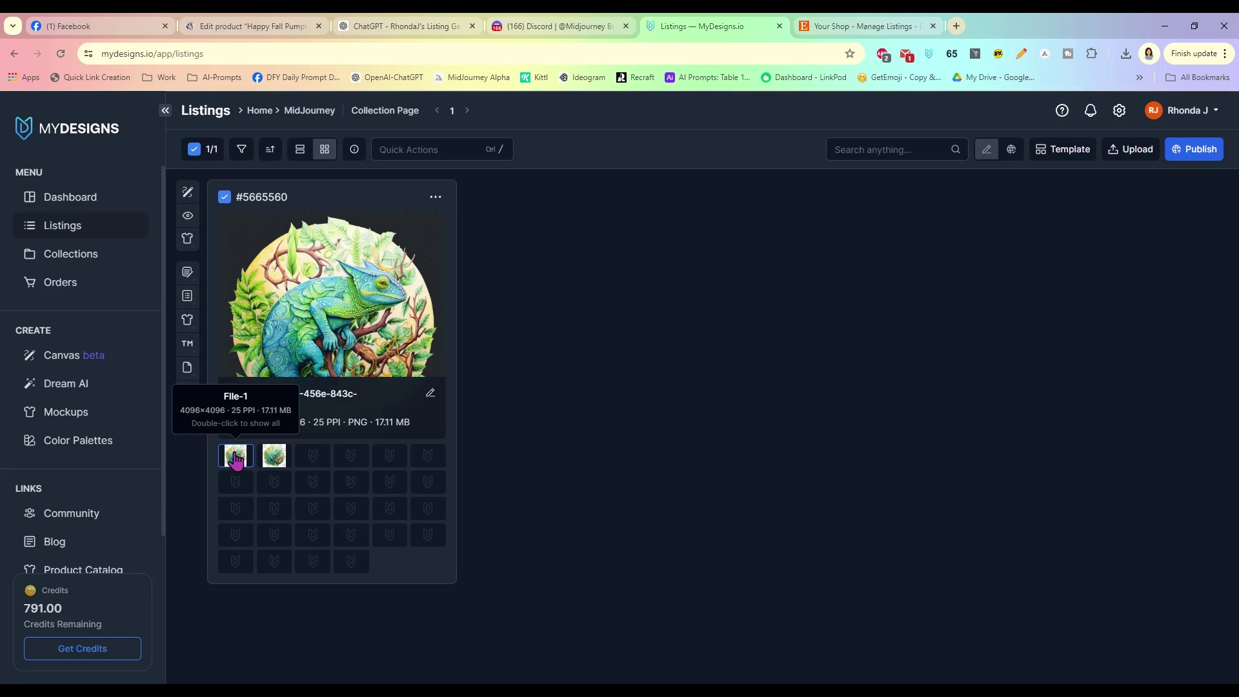
{"action": "left_click", "coordinate": [438, 150]}
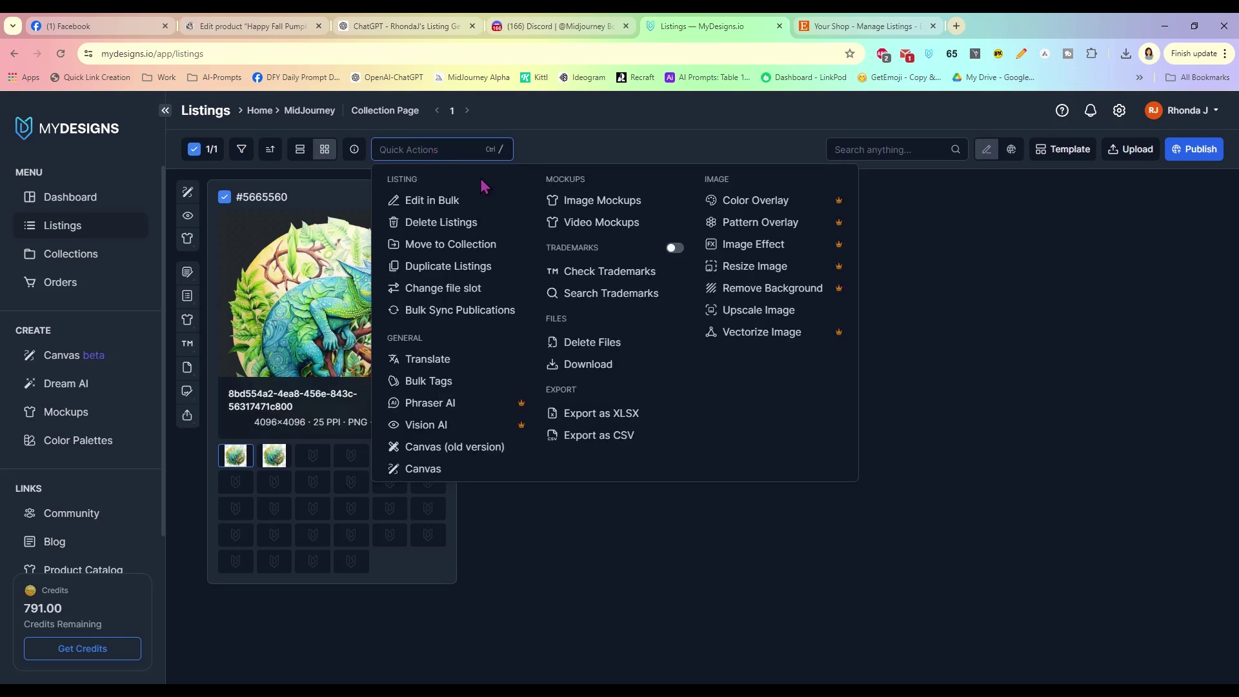
{"action": "left_click", "coordinate": [606, 343]}
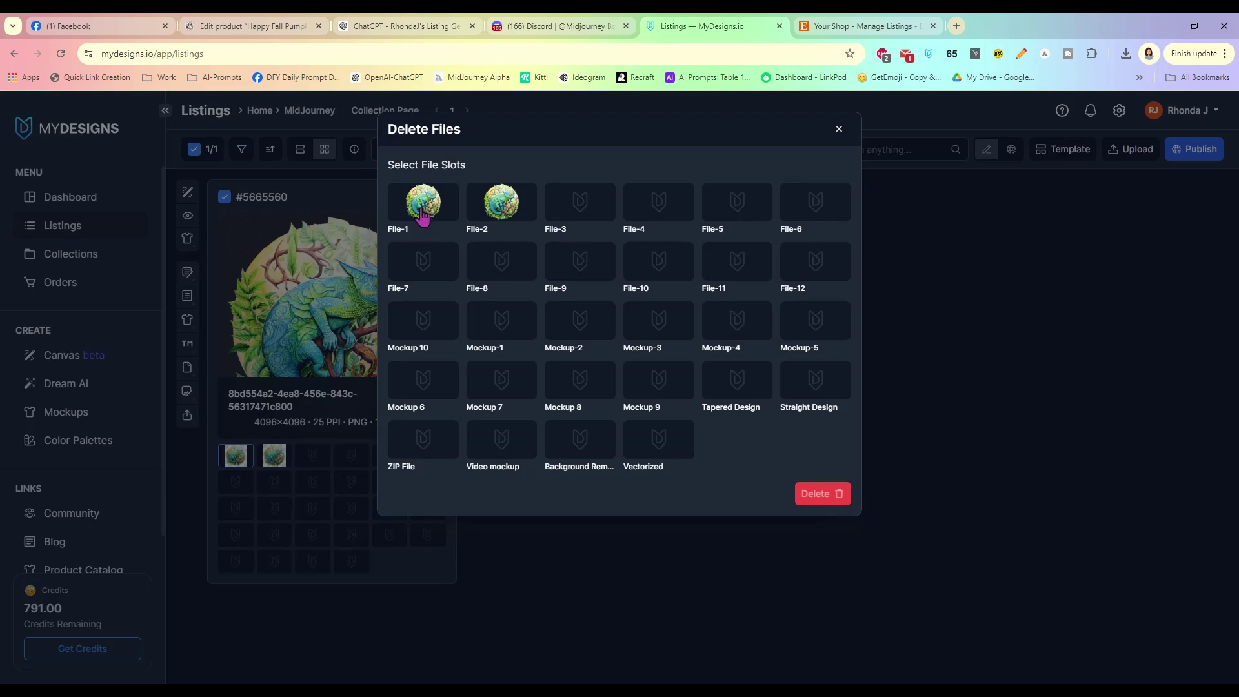
{"action": "left_click", "coordinate": [425, 219]}
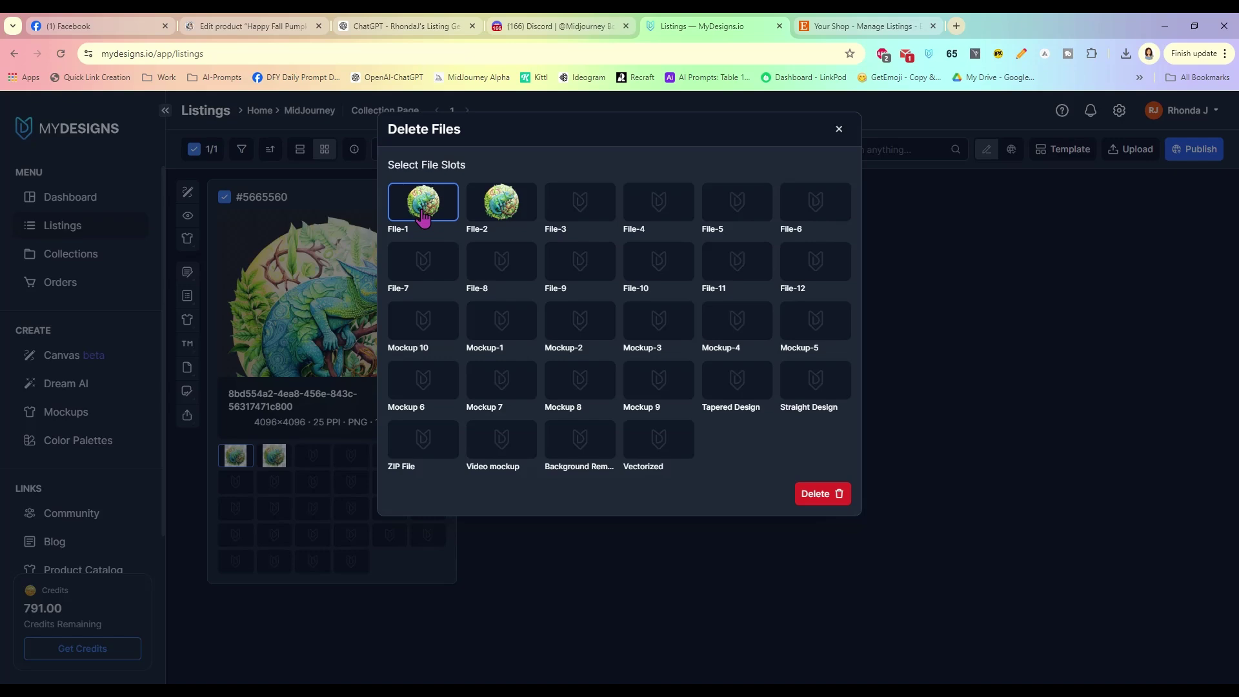
{"action": "left_click", "coordinate": [812, 493]}
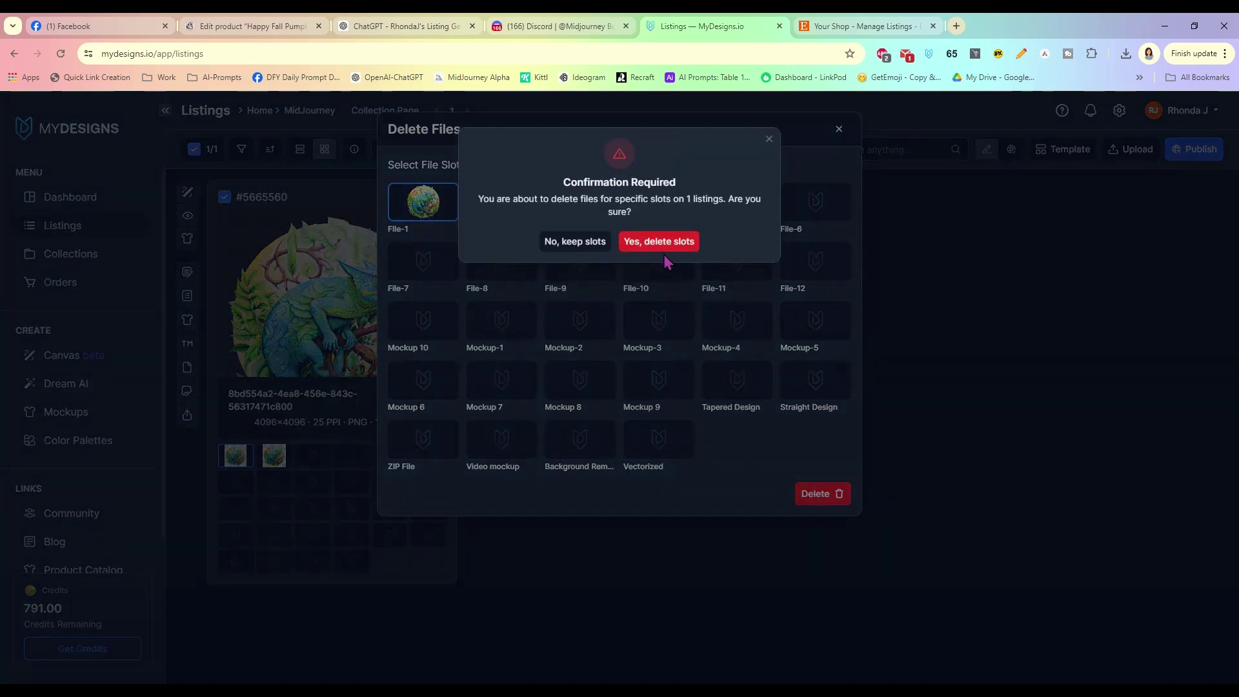
{"action": "left_click", "coordinate": [664, 245]}
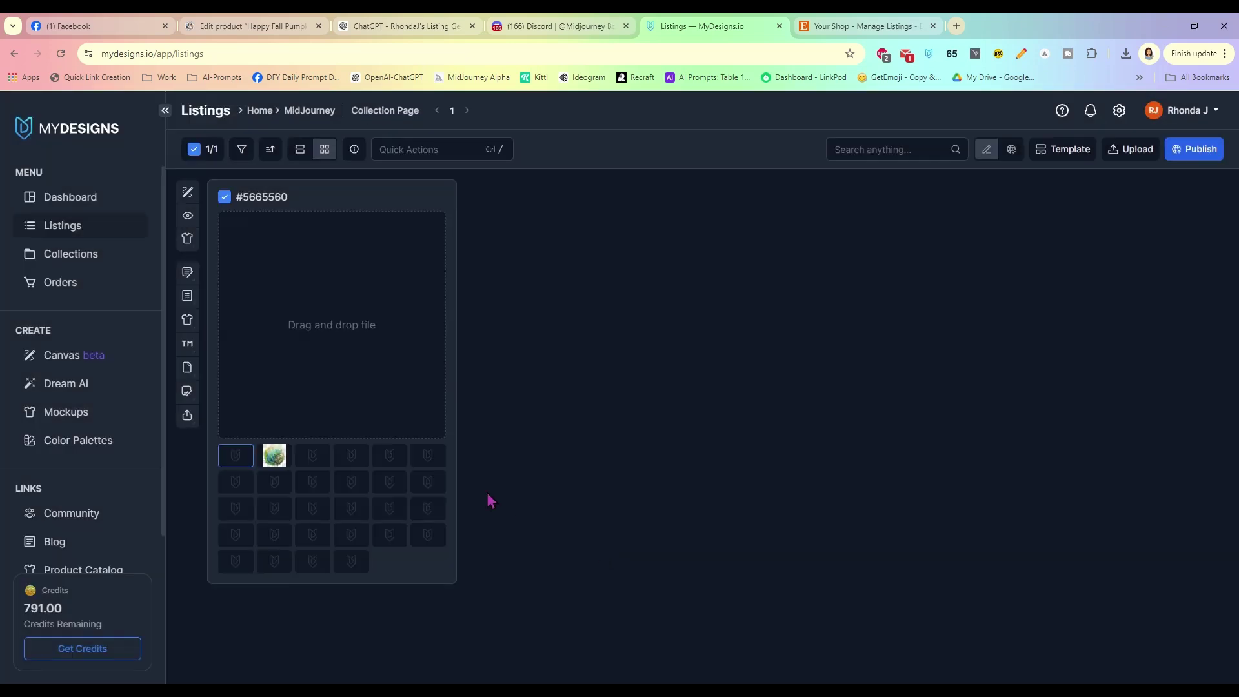
{"action": "left_click_drag", "start_coordinate": [277, 459], "coordinate": [241, 461]}
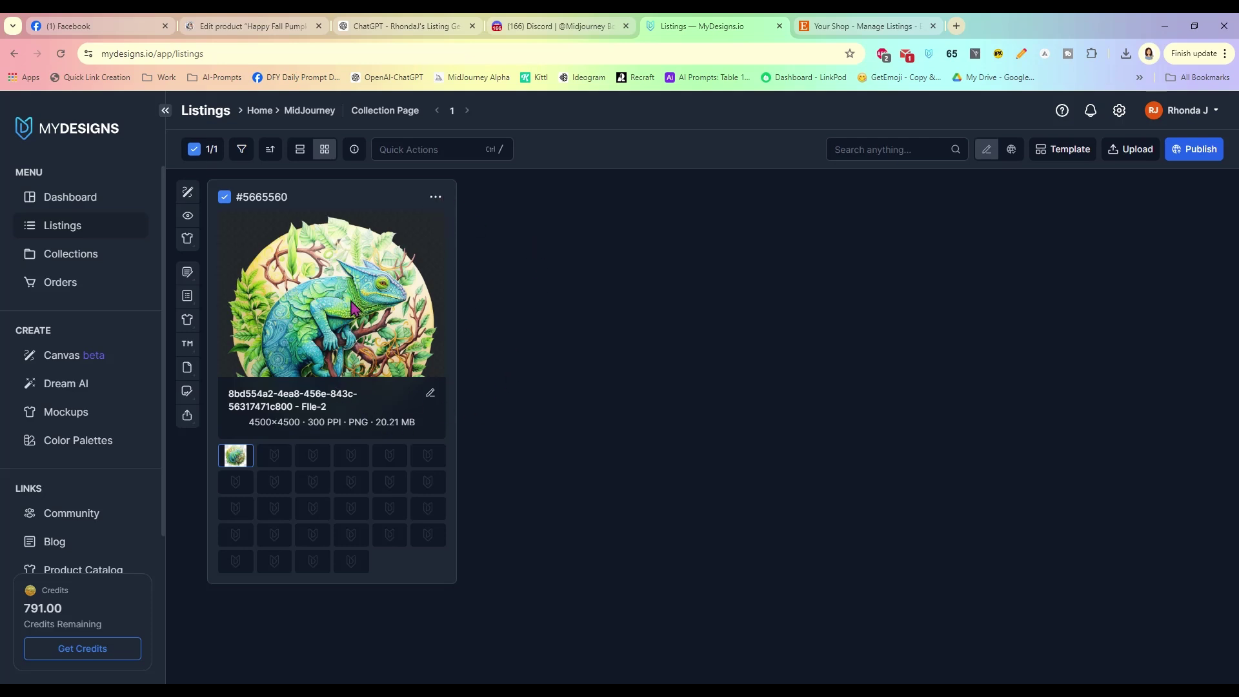
- Open Image Mockups for the listing, enable Multi-mockup, and turn on Primary Color Heather for the black BELLA 3001 MODEL 01 shirt
{"action": "left_click", "coordinate": [430, 144]}
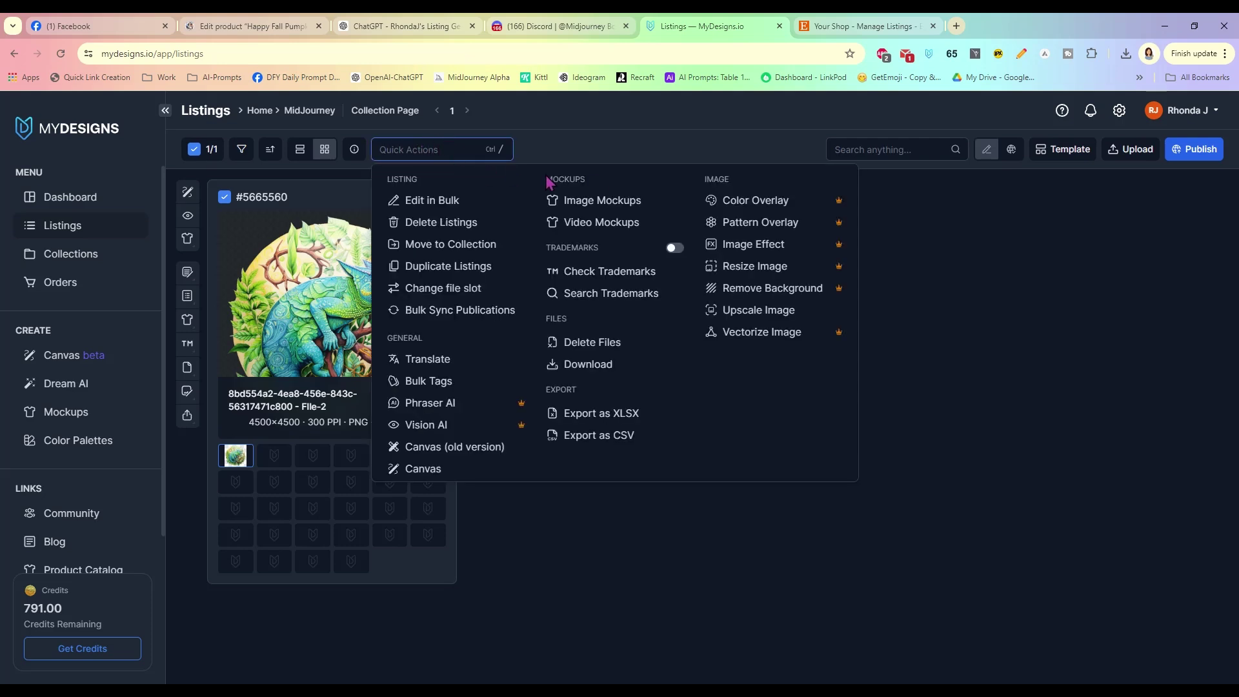
{"action": "left_click", "coordinate": [614, 201]}
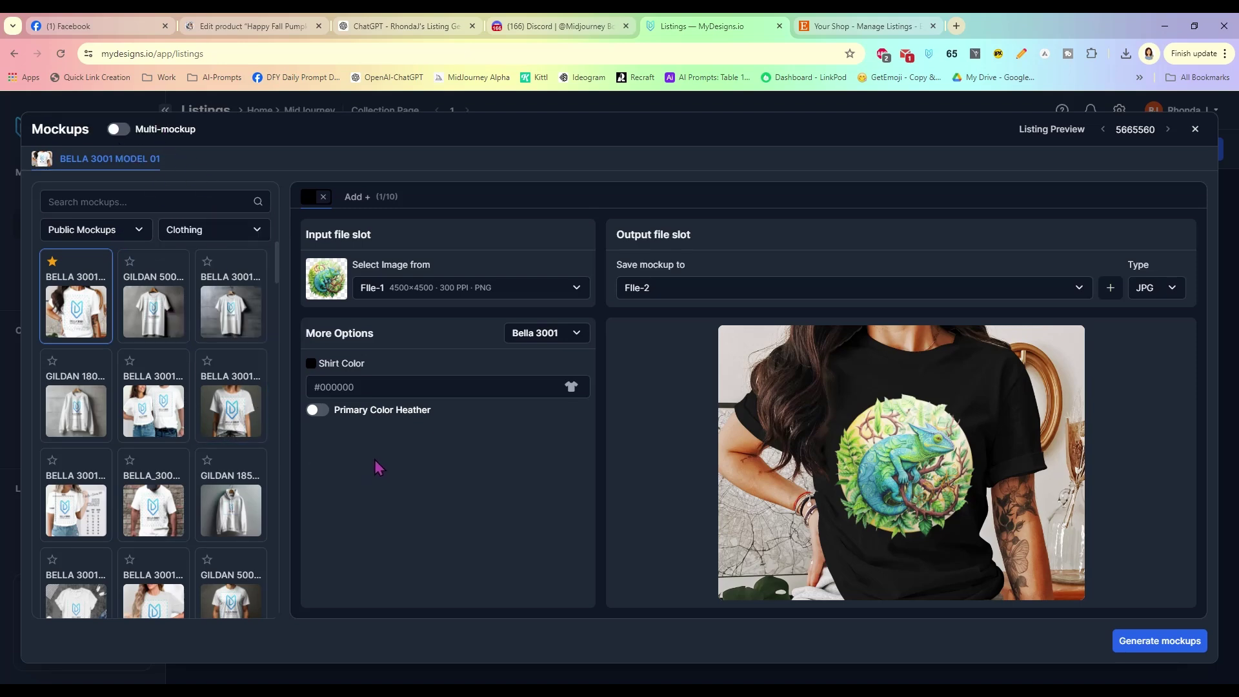
{"action": "left_click", "coordinate": [128, 138]}
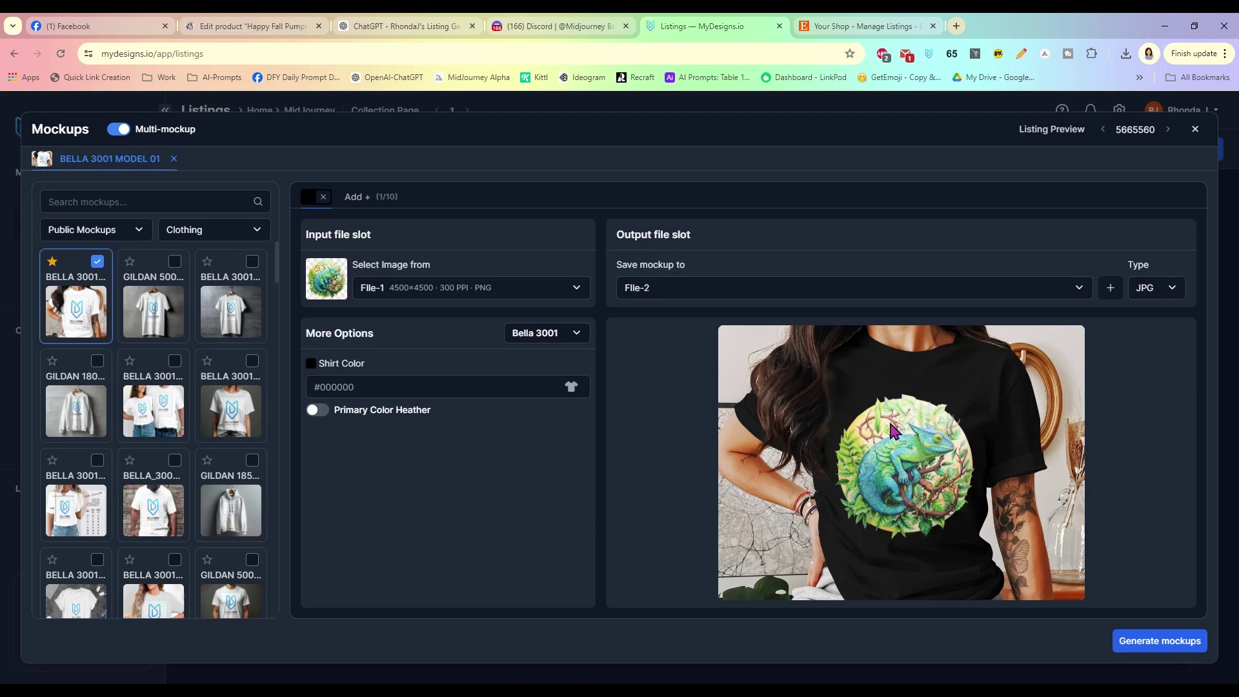
{"action": "left_click", "coordinate": [365, 413]}
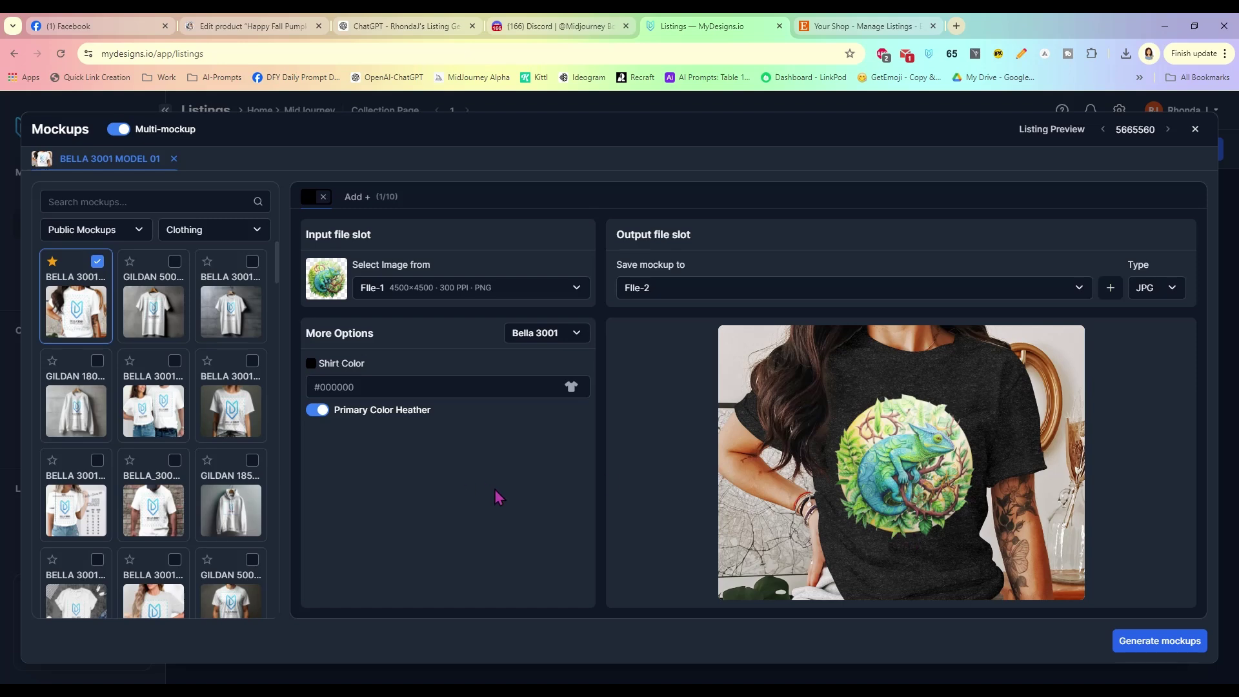
- Browse the clothing mockups, add GILDAN 5000 LIFESTYLE to the selection, and turn on Primary Color Heather for its black shirt
{"action": "scroll", "coordinate": [194, 349], "scroll_direction": "down", "scroll_amount": 2}
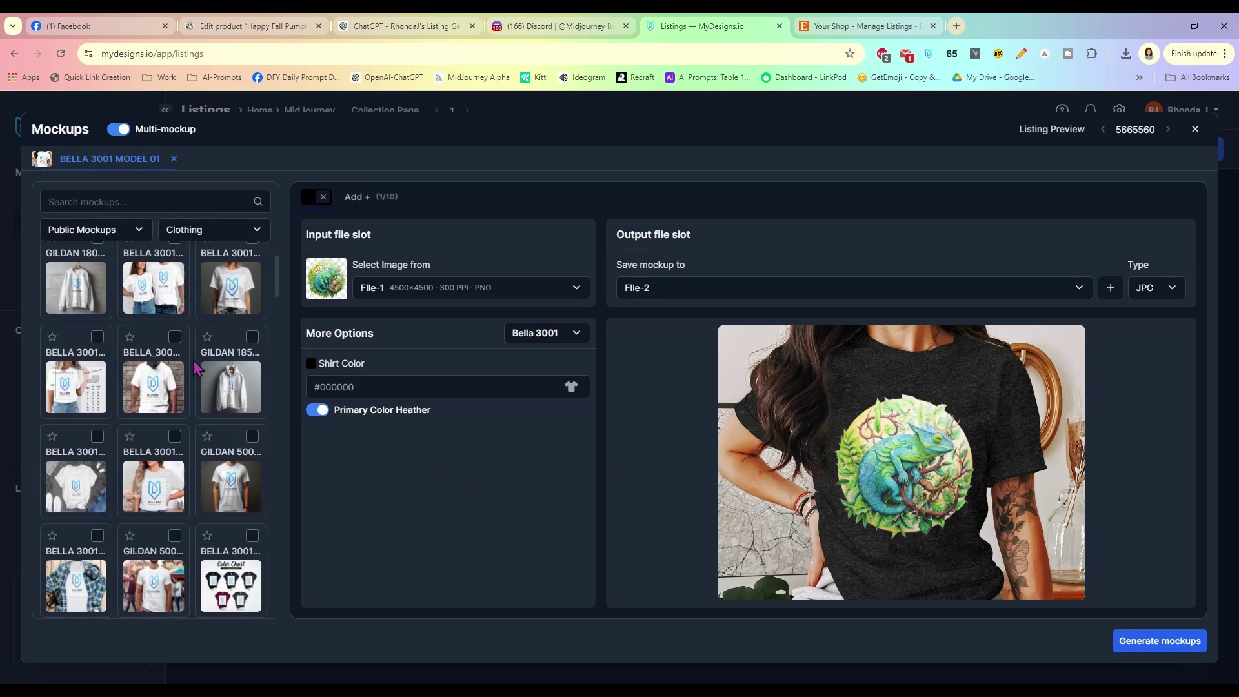
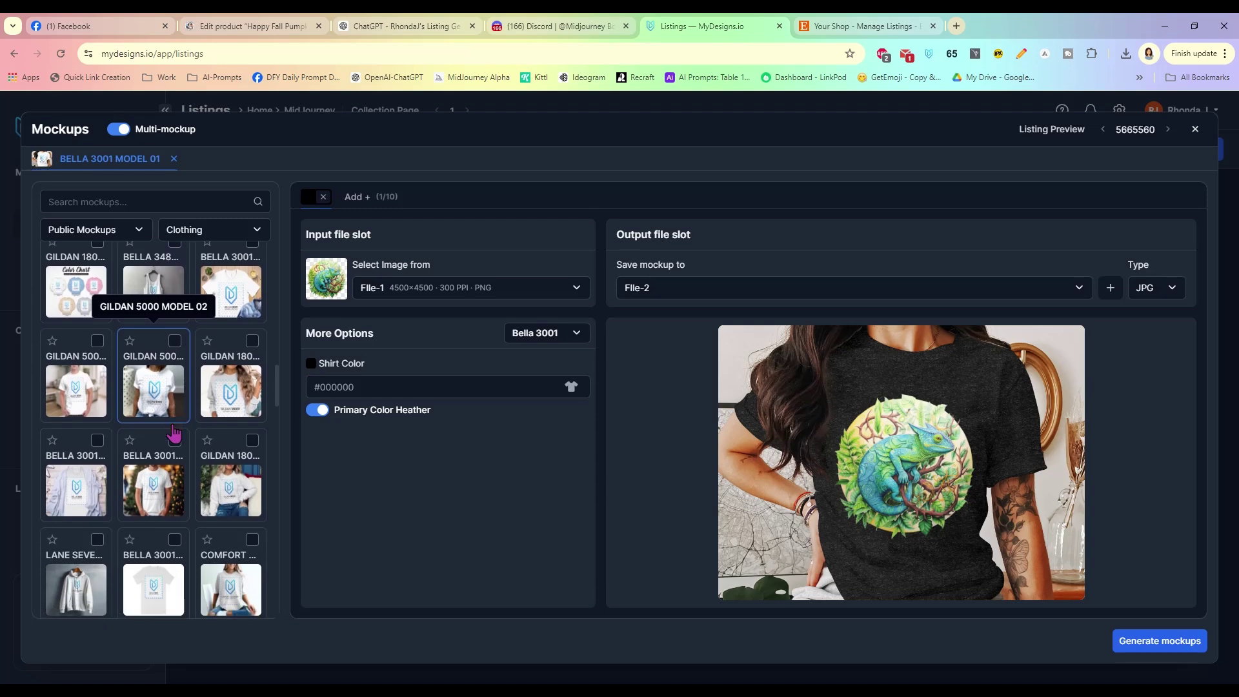
{"action": "scroll", "coordinate": [194, 439], "scroll_direction": "down", "scroll_amount": 5}
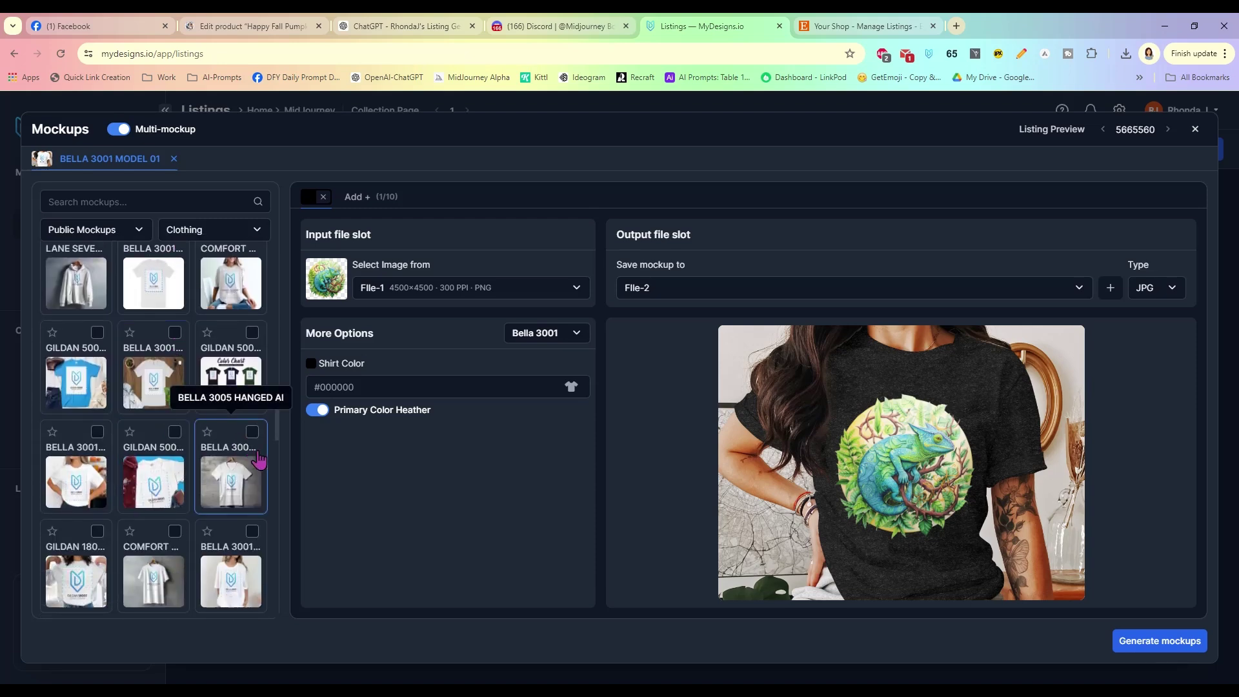
{"action": "scroll", "coordinate": [159, 453], "scroll_direction": "down", "scroll_amount": 4}
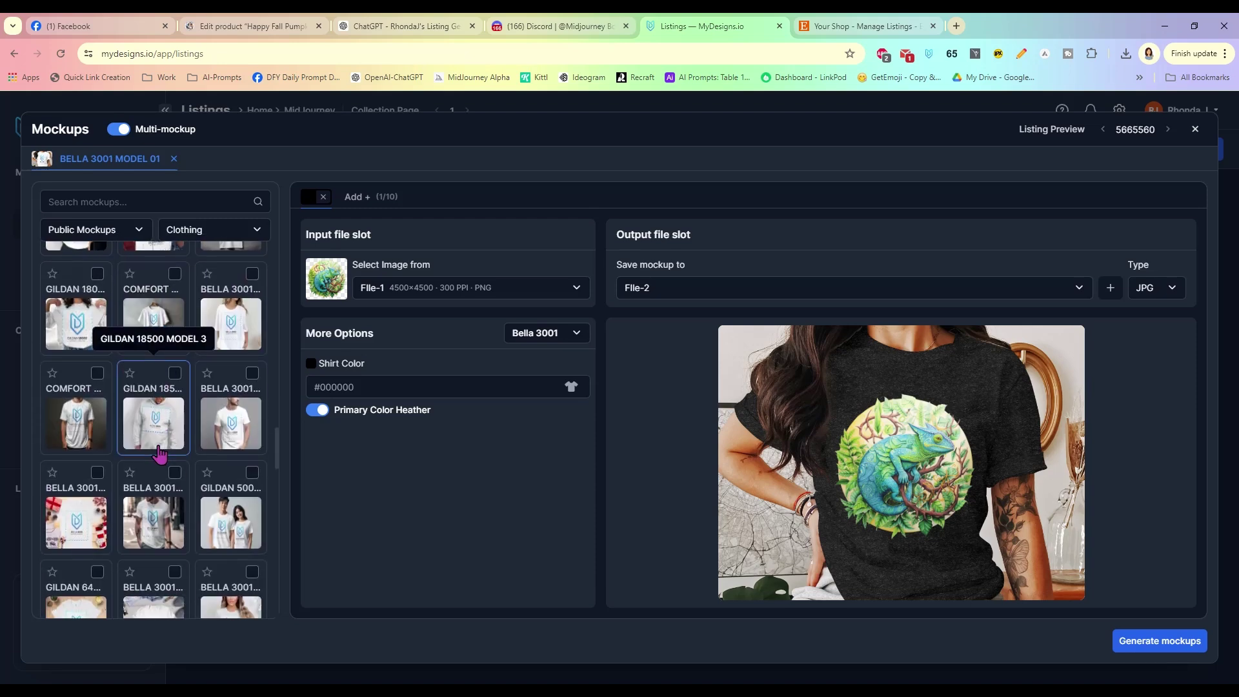
{"action": "scroll", "coordinate": [160, 453], "scroll_direction": "down", "scroll_amount": 5}
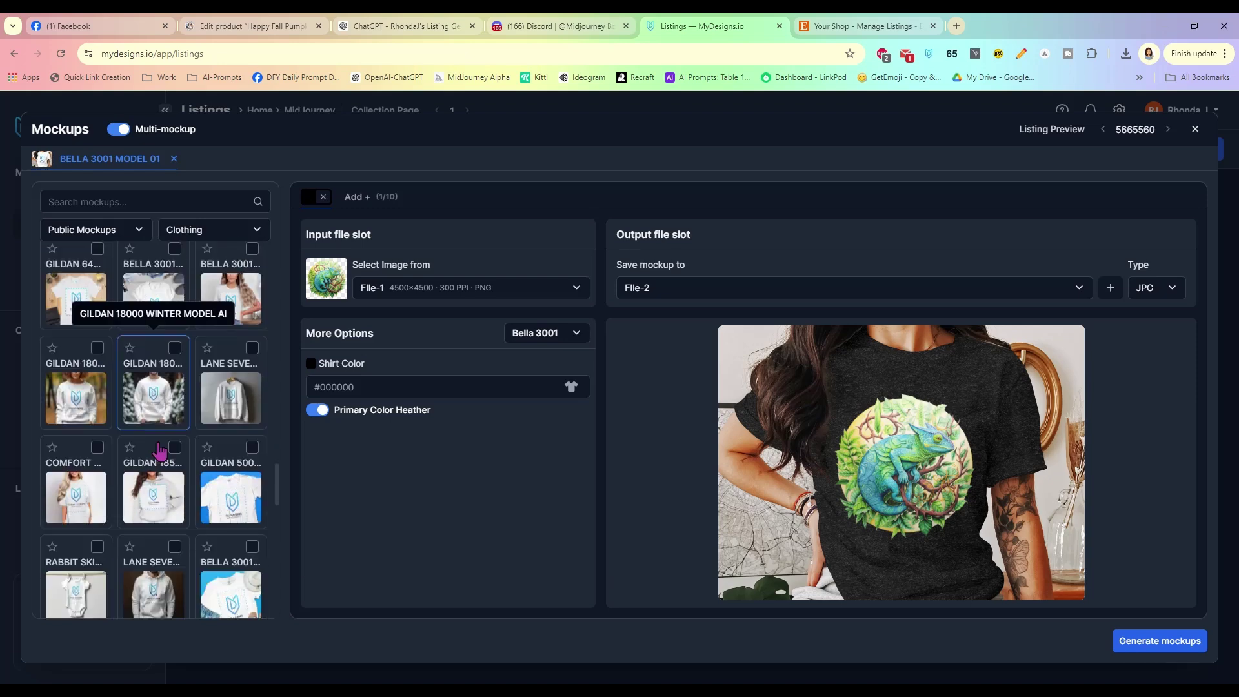
{"action": "scroll", "coordinate": [160, 450], "scroll_direction": "down", "scroll_amount": 5}
{"action": "scroll", "coordinate": [160, 378], "scroll_direction": "up", "scroll_amount": 4}
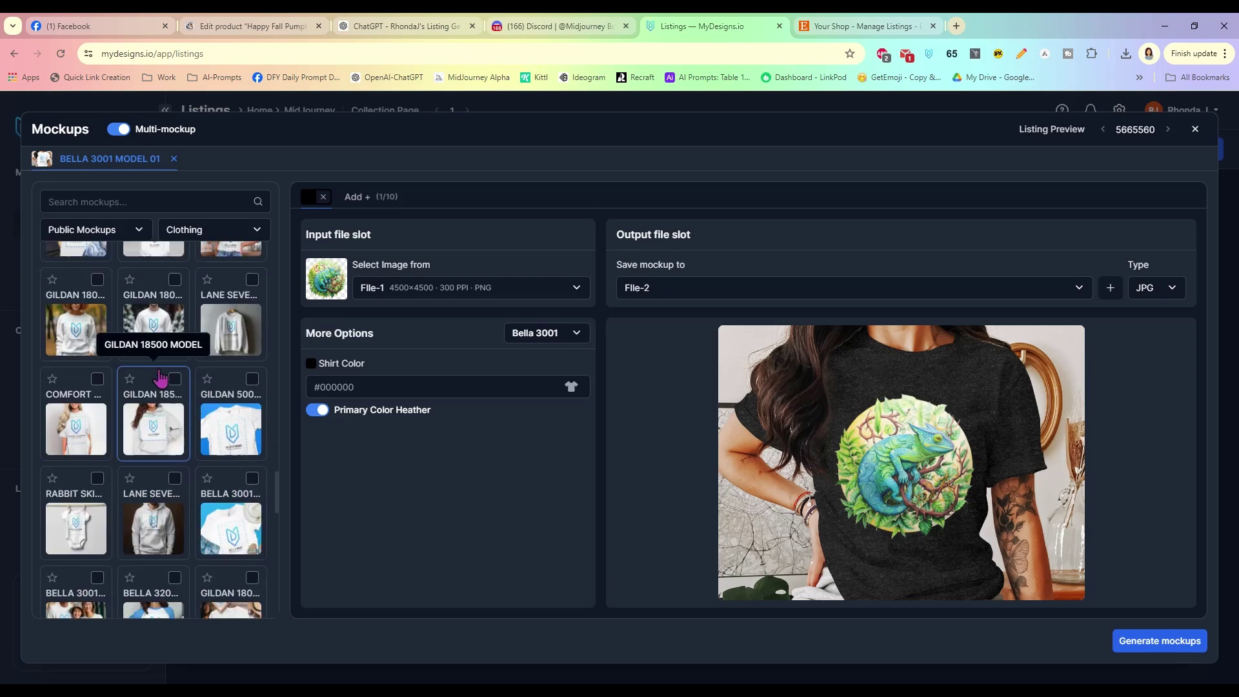
{"action": "scroll", "coordinate": [160, 378], "scroll_direction": "up", "scroll_amount": 10}
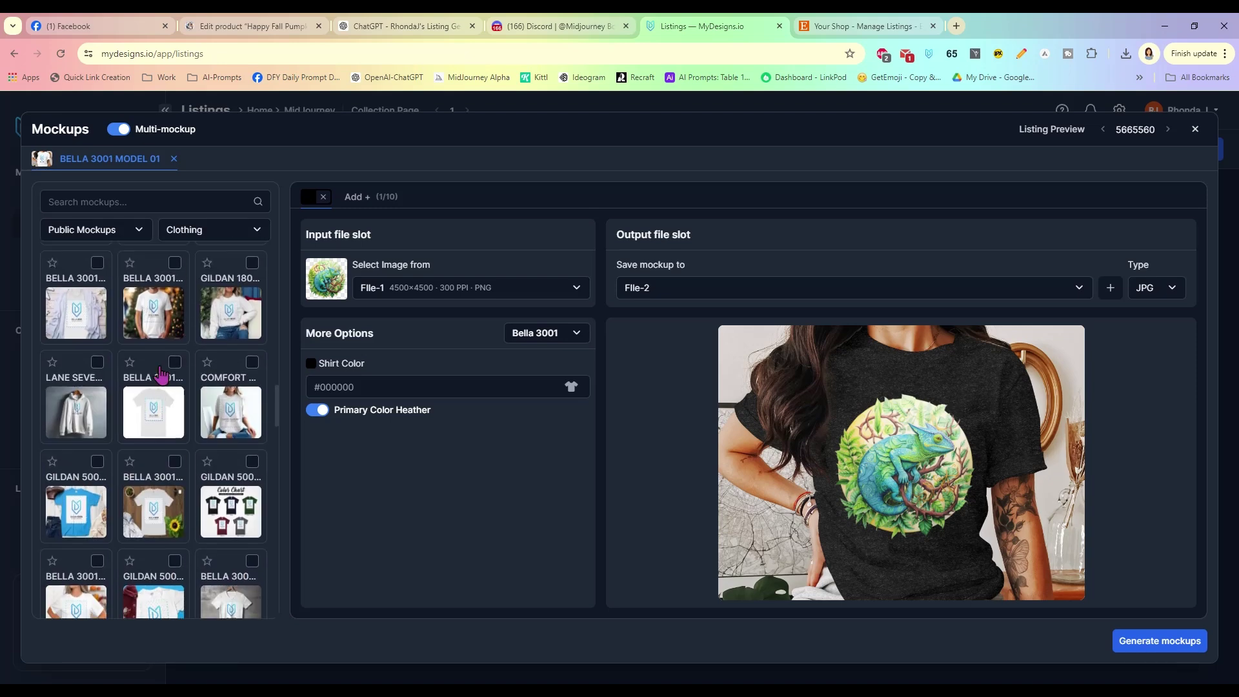
{"action": "scroll", "coordinate": [162, 374], "scroll_direction": "up", "scroll_amount": 6}
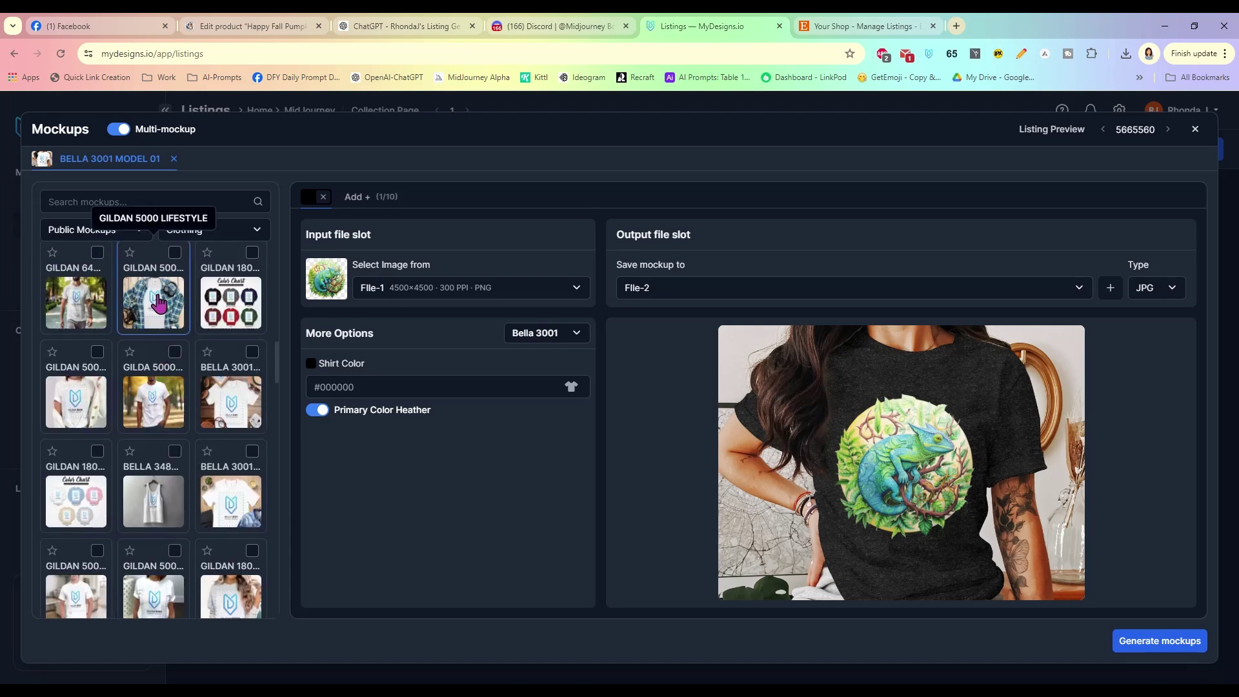
{"action": "left_click", "coordinate": [174, 252]}
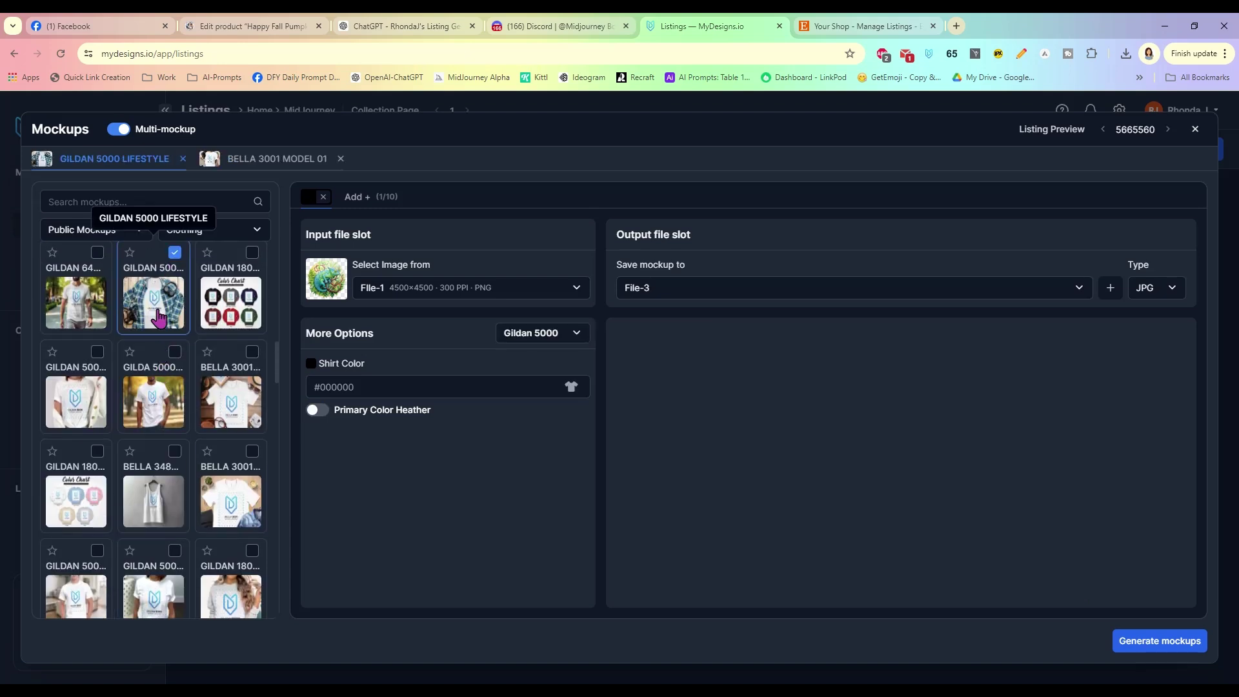
{"action": "left_click", "coordinate": [376, 414]}
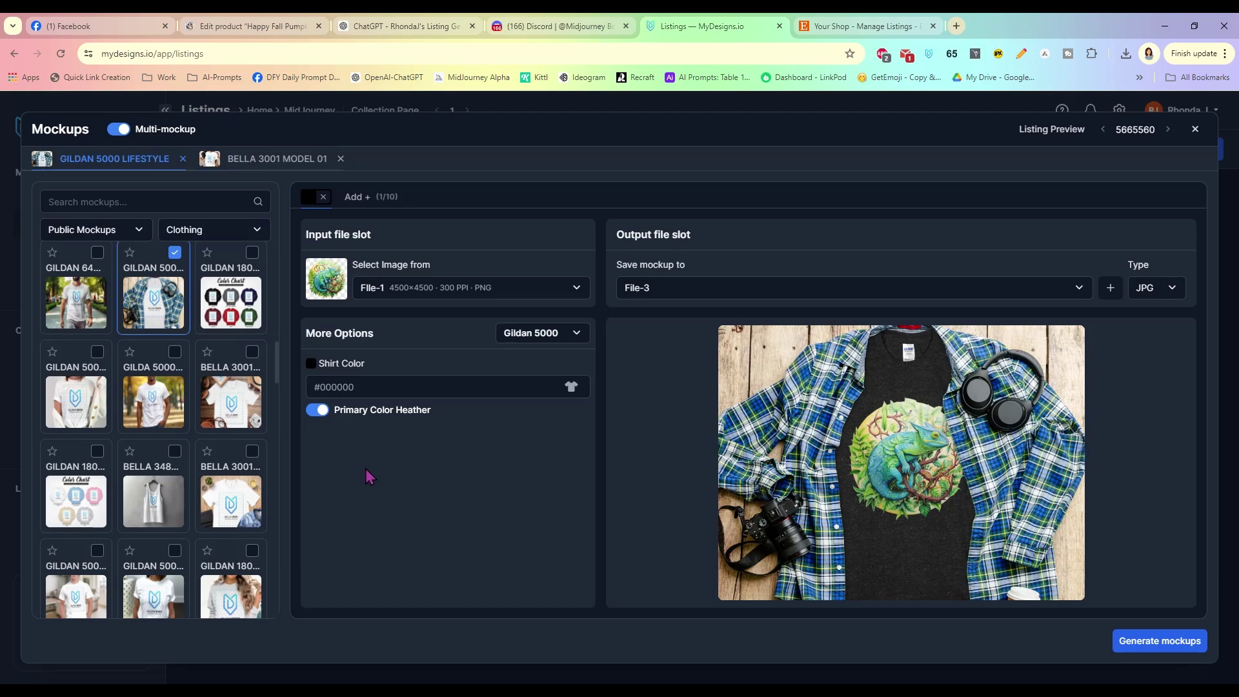
- Add the 16×16 THIN CANVAS 01 mockup from the Wall Art category and generate its preview with the chameleon design
{"action": "left_click", "coordinate": [225, 238]}
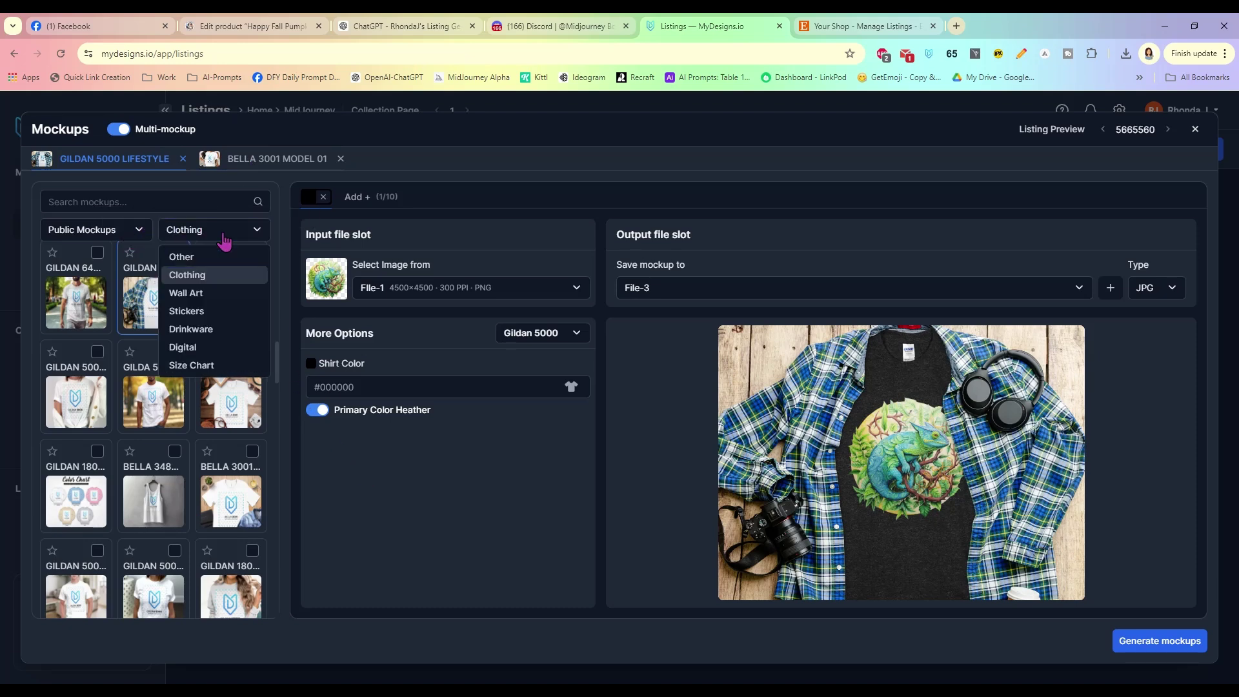
{"action": "left_click", "coordinate": [214, 292]}
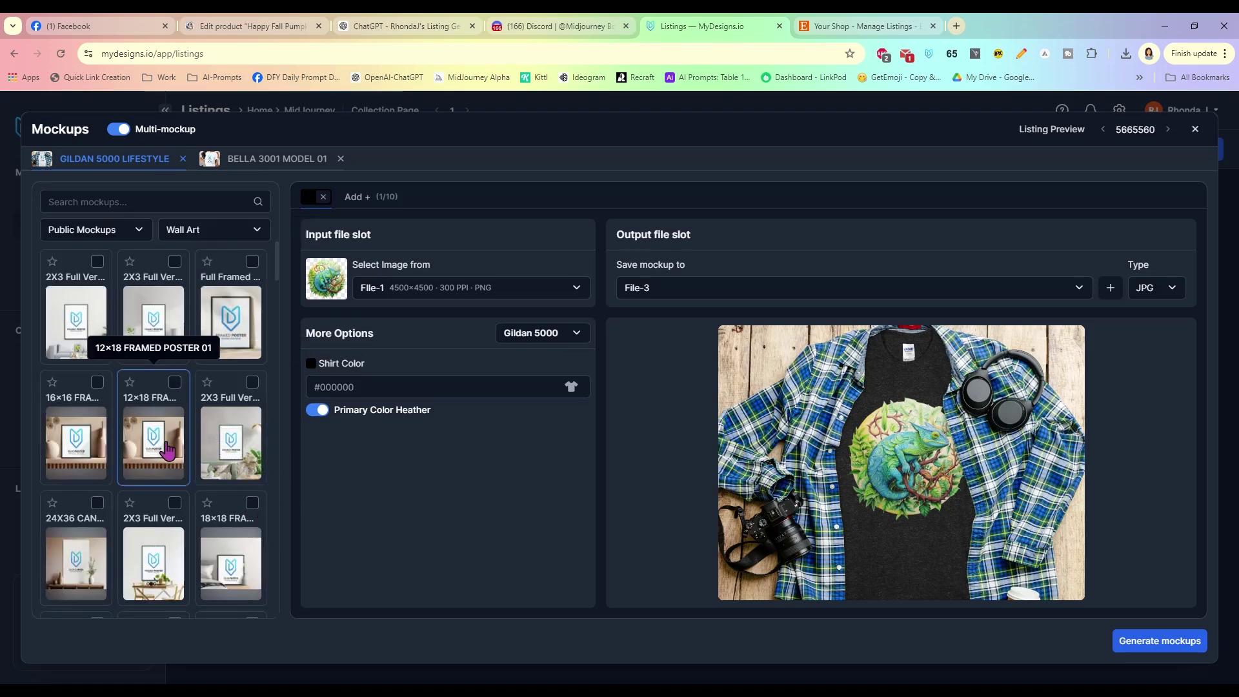
{"action": "scroll", "coordinate": [155, 433], "scroll_direction": "down", "scroll_amount": 3}
{"action": "scroll", "coordinate": [158, 444], "scroll_direction": "down", "scroll_amount": 5}
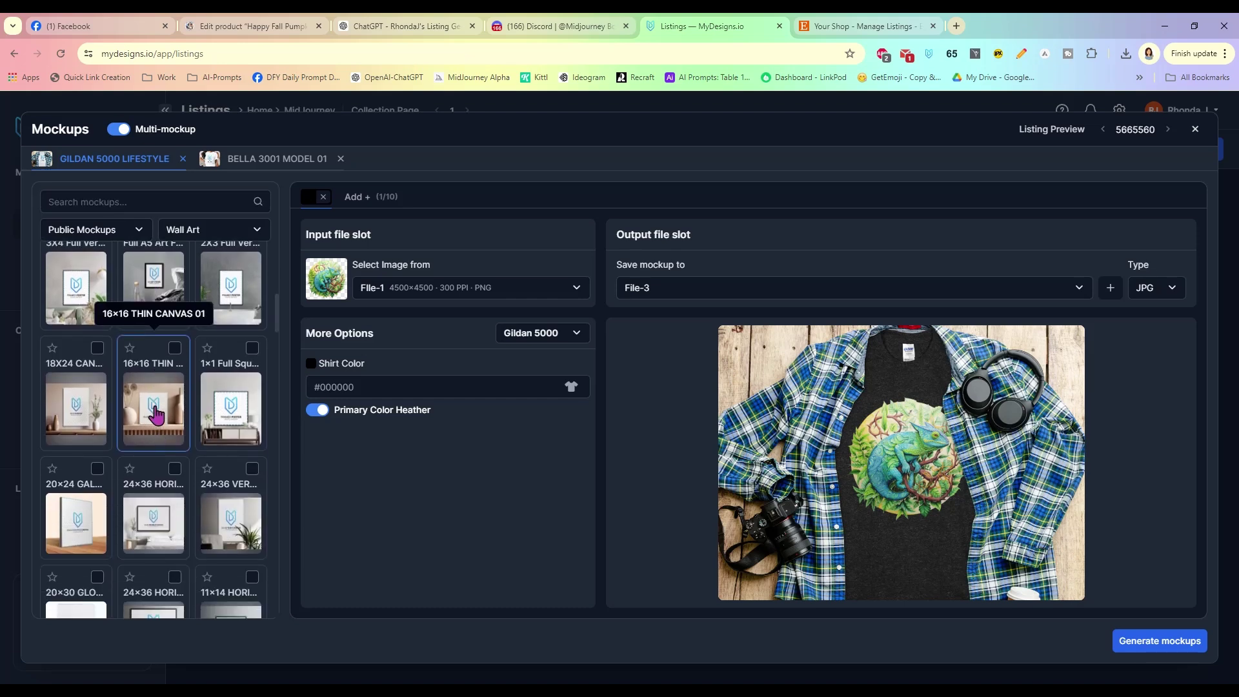
{"action": "left_click", "coordinate": [155, 415]}
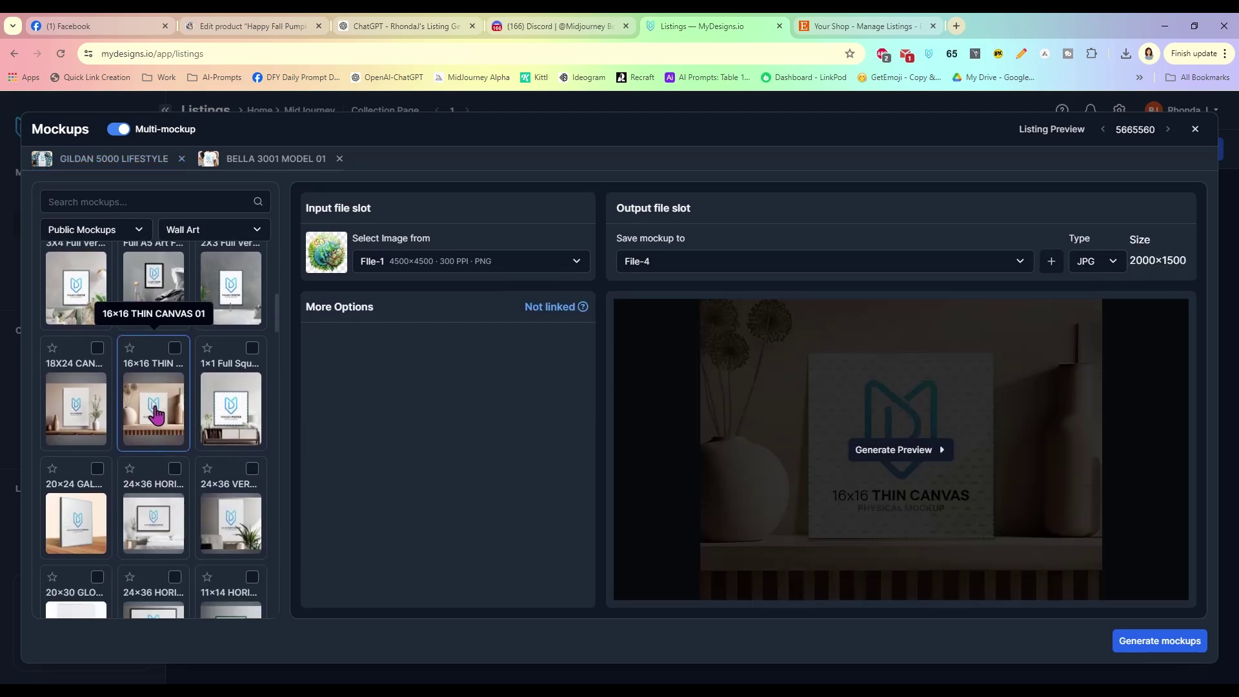
{"action": "left_click", "coordinate": [174, 349]}
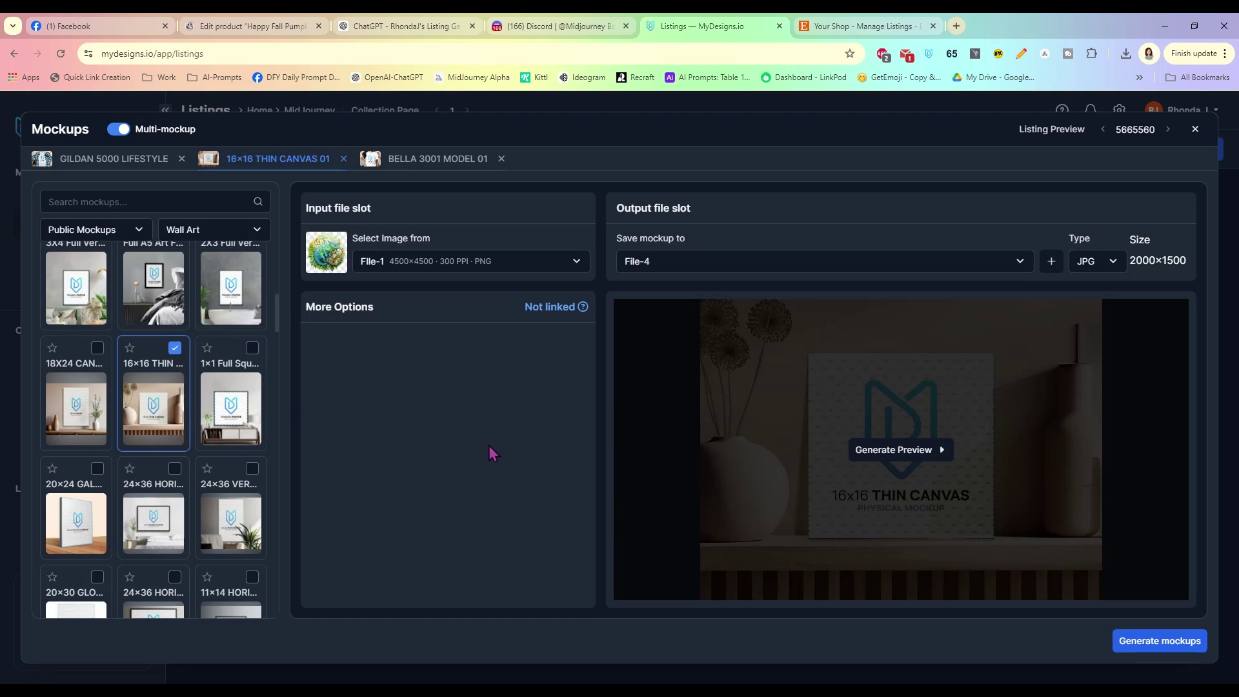
{"action": "left_click", "coordinate": [894, 449]}
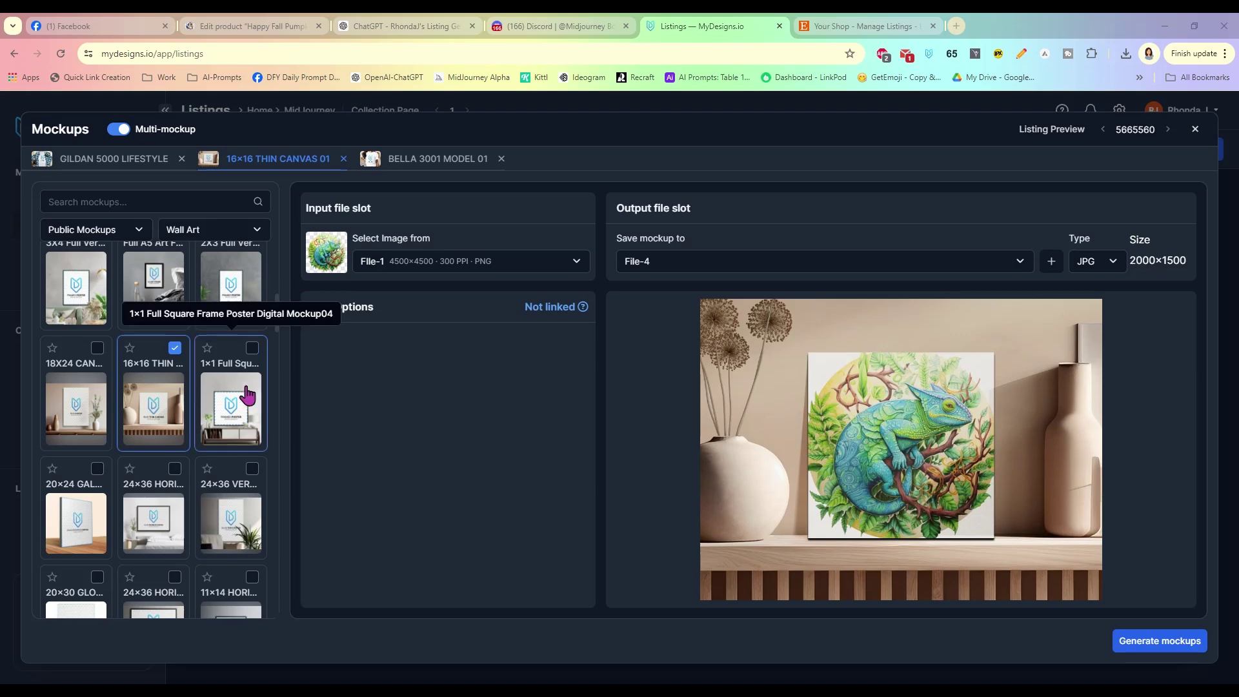
- Add the DIE-CUT TRANSPARENT STICKER mockup from the Stickers category and generate its preview
{"action": "left_click", "coordinate": [226, 231]}
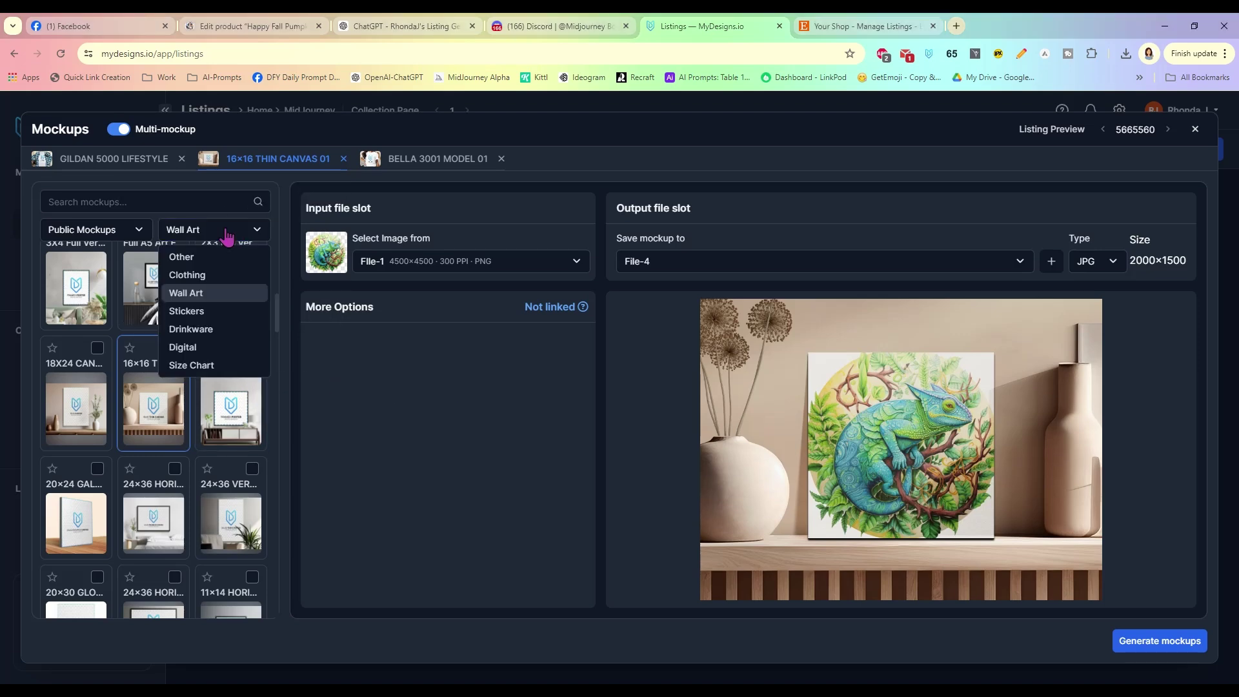
{"action": "left_click", "coordinate": [221, 310]}
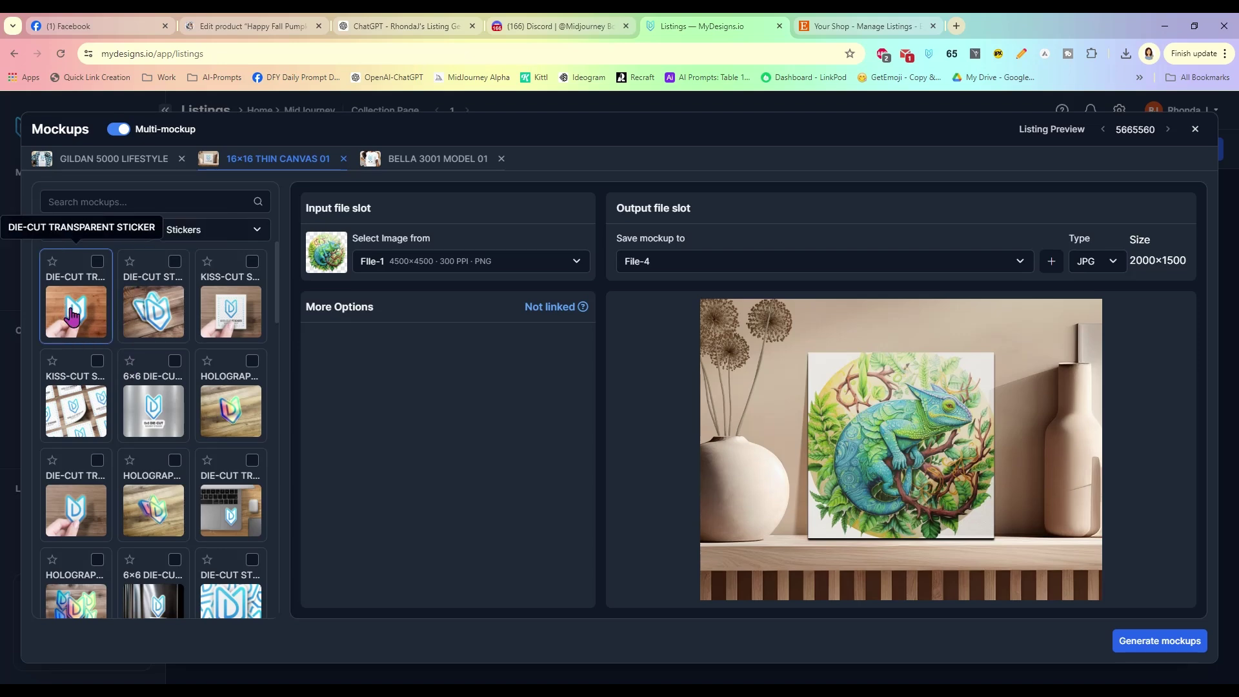
{"action": "left_click", "coordinate": [93, 280]}
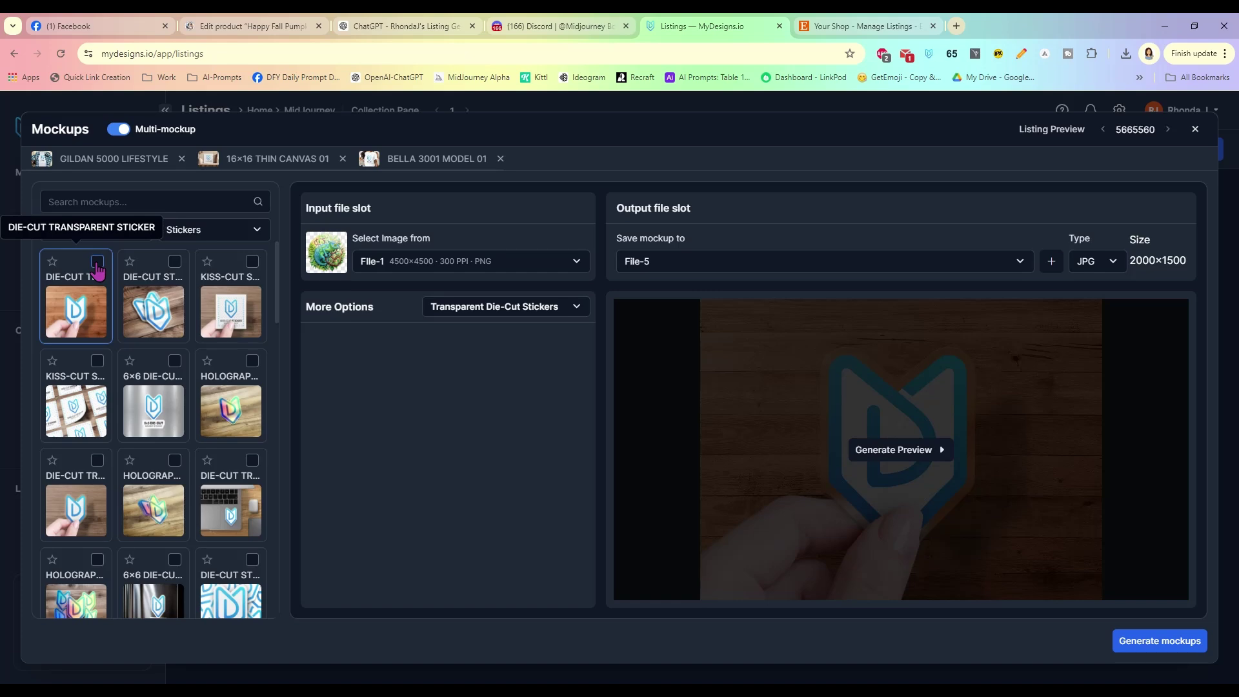
{"action": "left_click", "coordinate": [96, 262]}
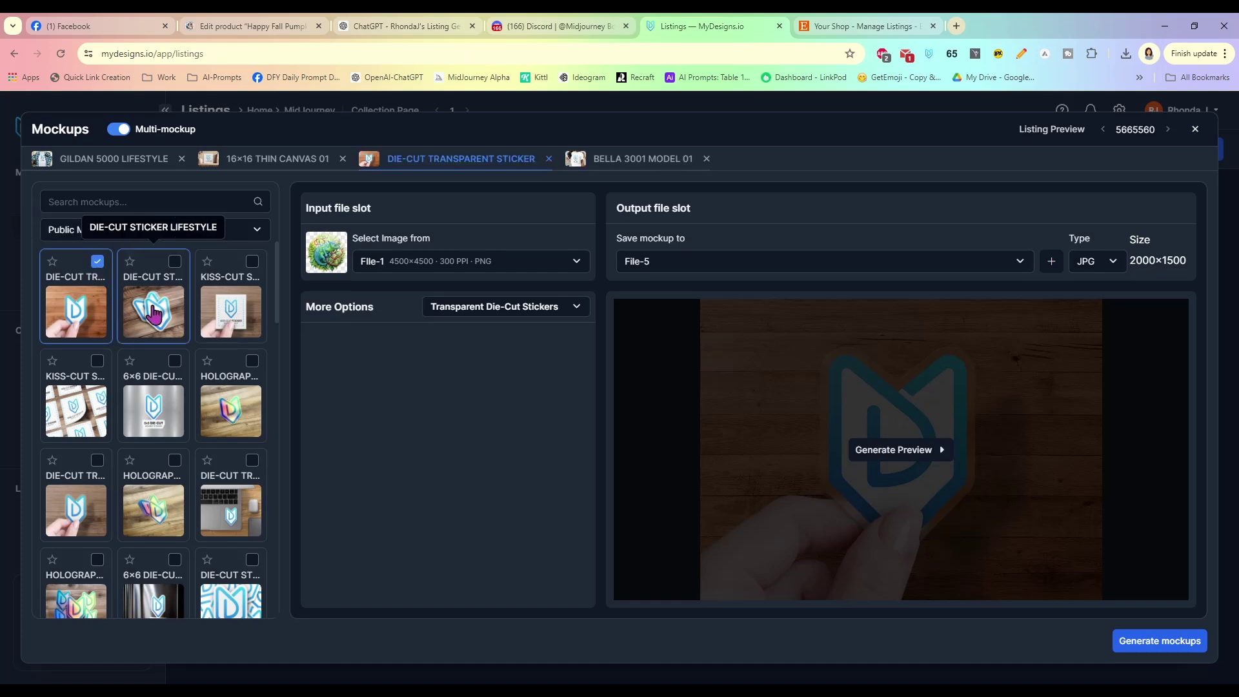
{"action": "left_click", "coordinate": [871, 453]}
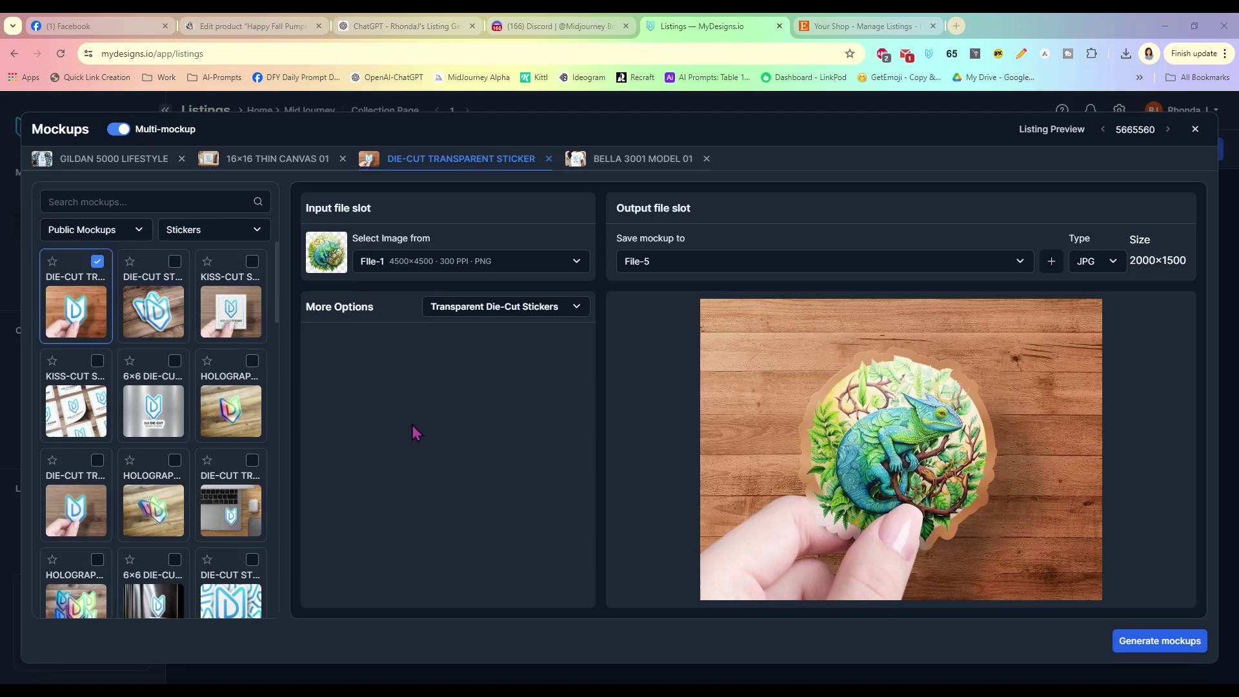
- Filter the public mockups to the Drinkware category
{"action": "left_click", "coordinate": [225, 239]}
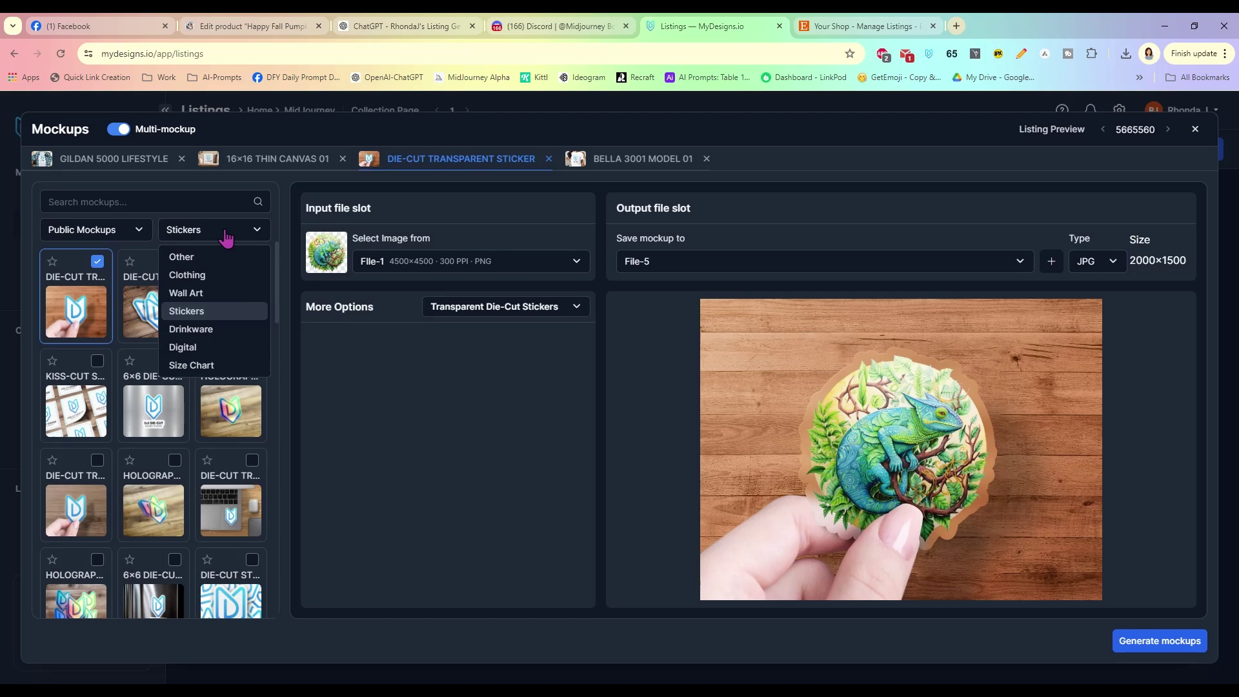
{"action": "left_click", "coordinate": [230, 331]}
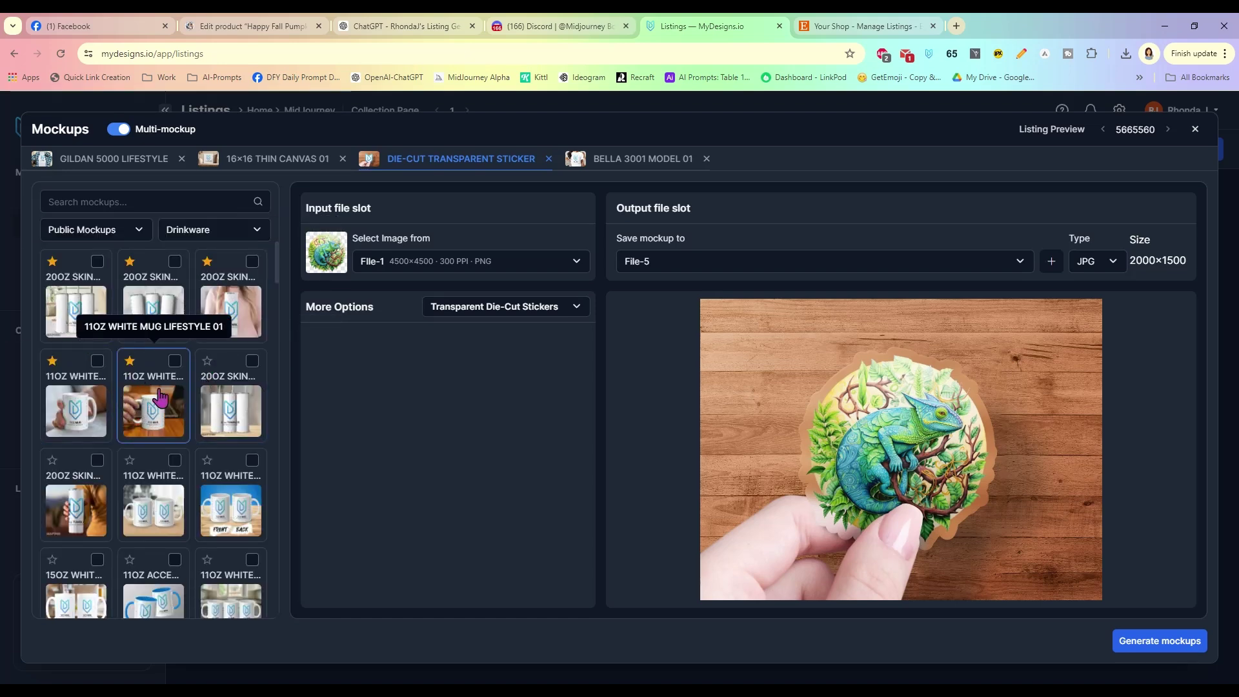
- Try the 11OZ WHITE MUG LIFESTYLE 01 mockup with a preview of the chameleon design, and remove it from the selection
{"action": "left_click", "coordinate": [175, 362]}
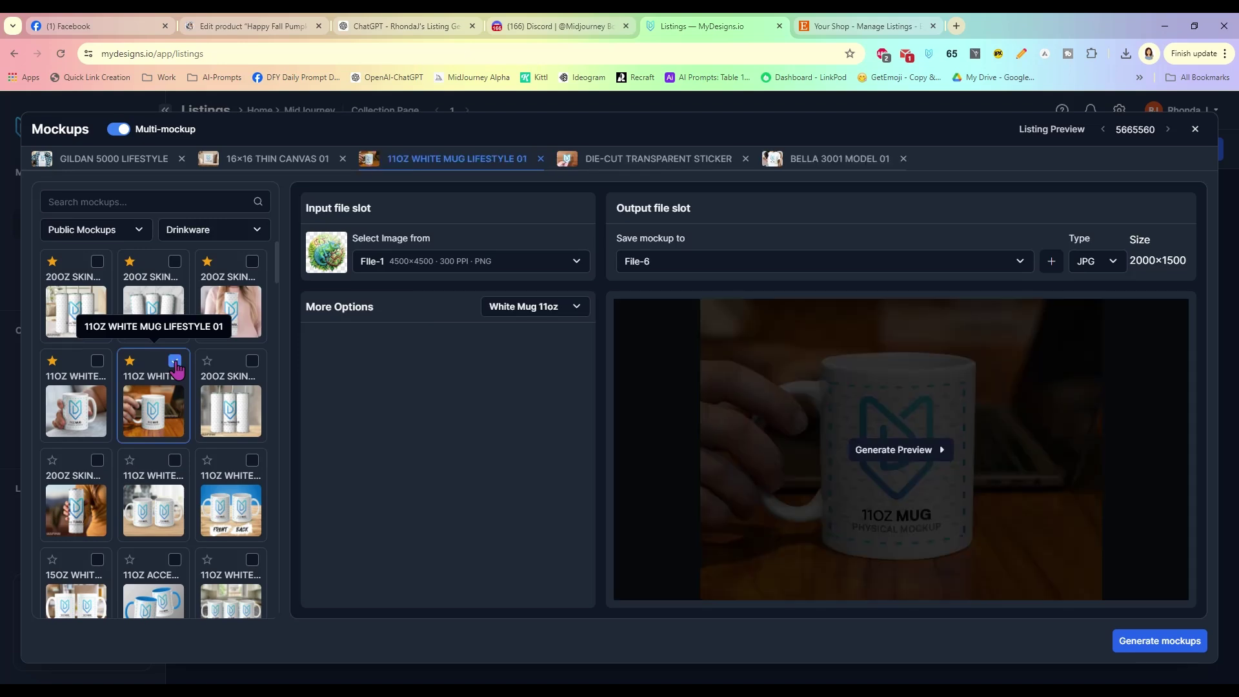
{"action": "left_click", "coordinate": [884, 451]}
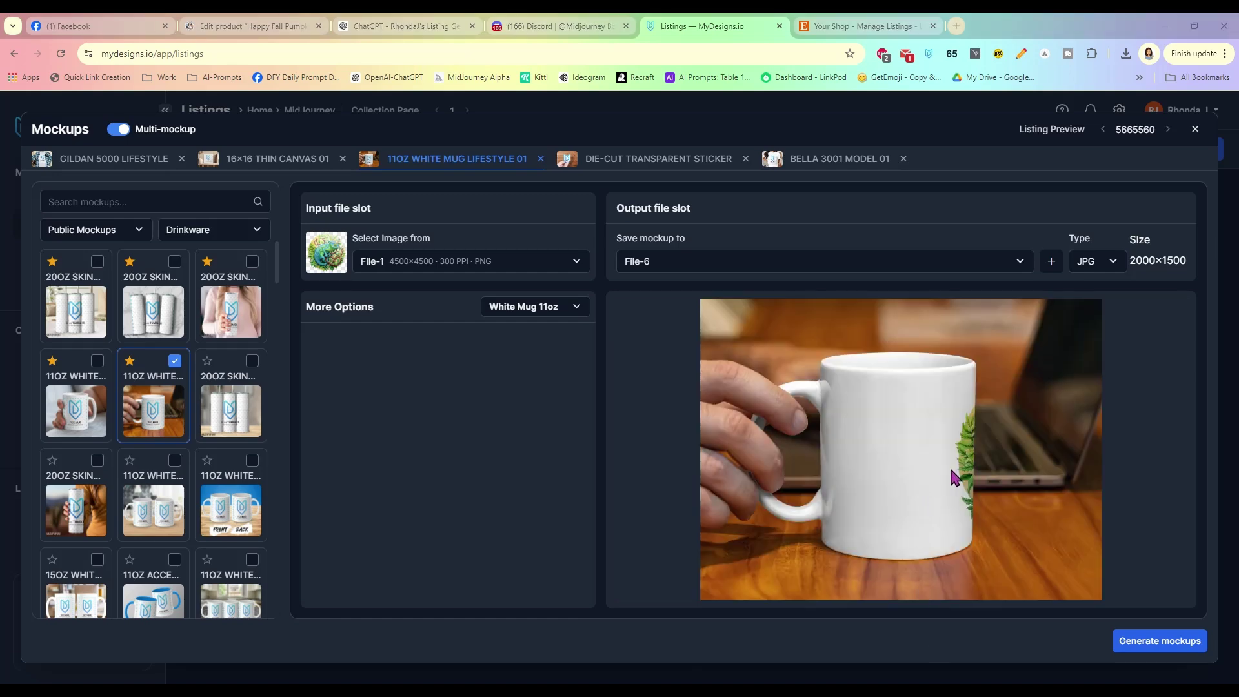
{"action": "left_click_drag", "start_coordinate": [973, 463], "coordinate": [904, 455]}
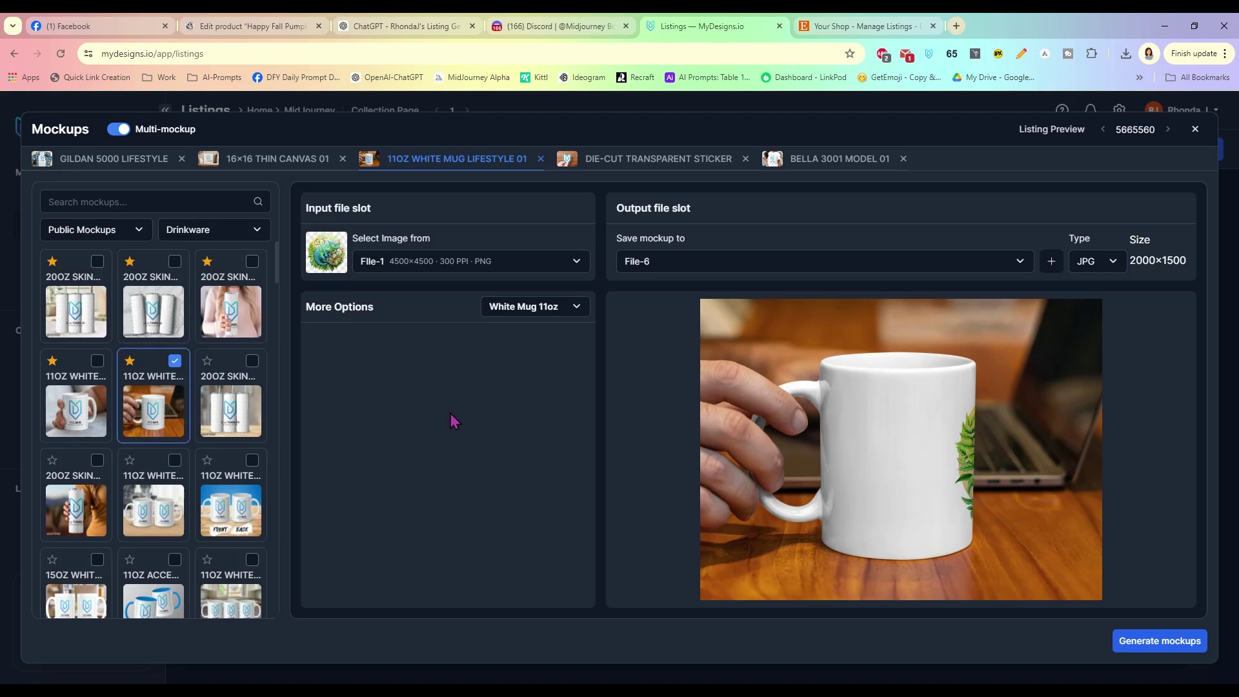
{"action": "left_click", "coordinate": [176, 362]}
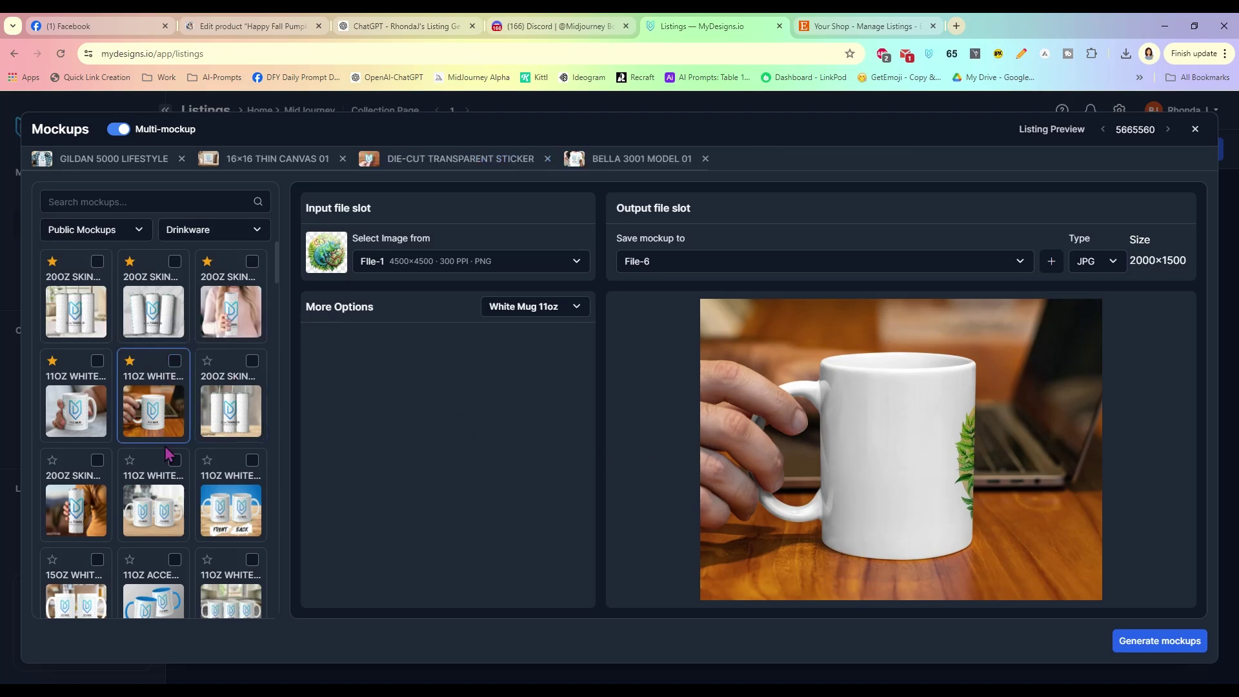
- Add the 20OZ SKINNY SWIFTPOD TUMBLER LIFESTYLE 01 and LIFESTYLE 02 mockups and generate their previews with the chameleon design
{"action": "scroll", "coordinate": [155, 425], "scroll_direction": "down", "scroll_amount": 2}
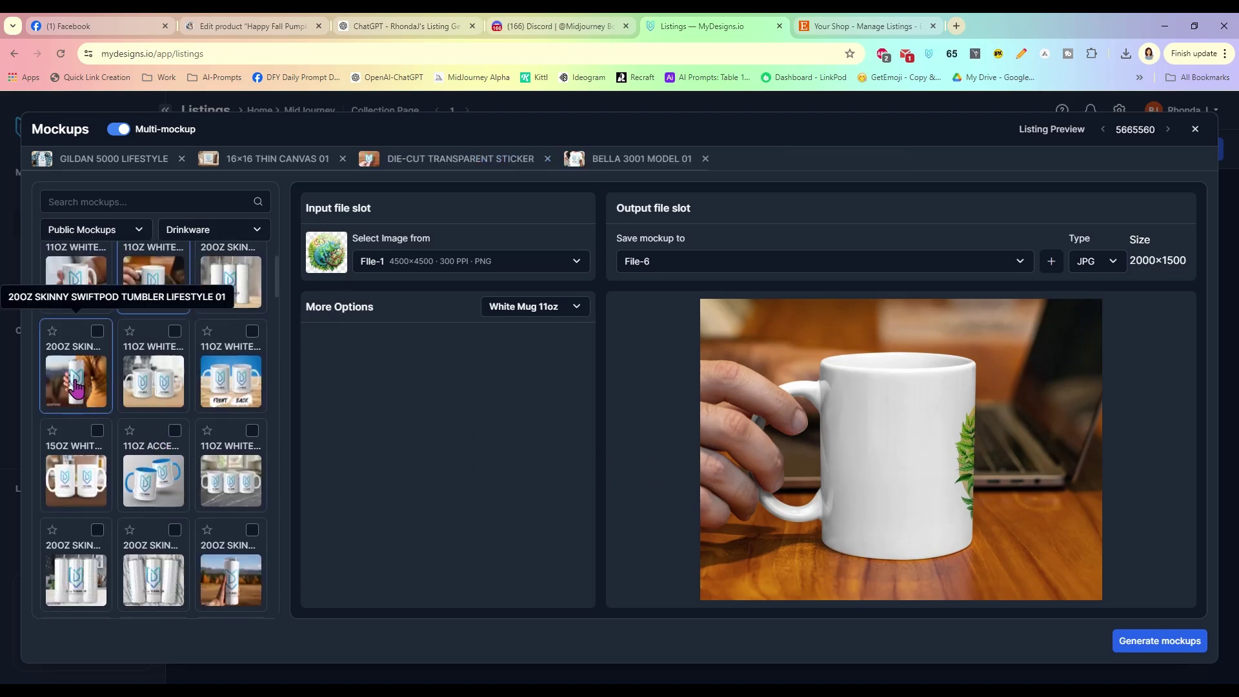
{"action": "left_click", "coordinate": [98, 331]}
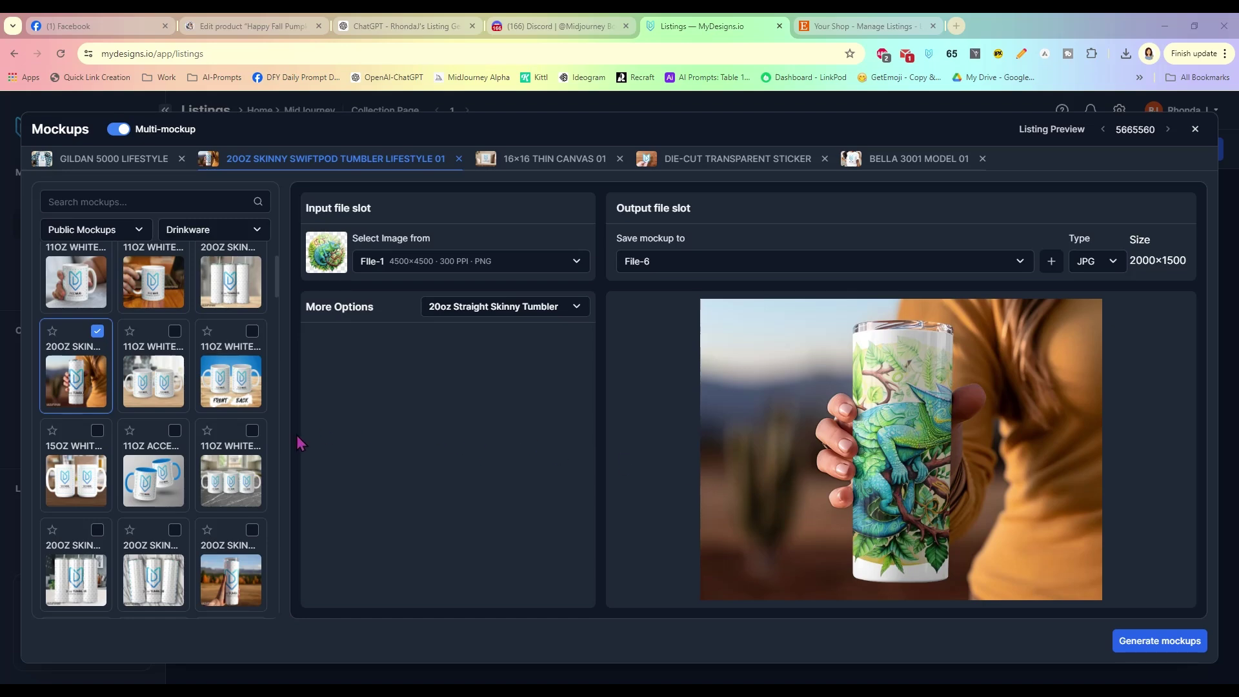
{"action": "scroll", "coordinate": [151, 491], "scroll_direction": "down", "scroll_amount": 2}
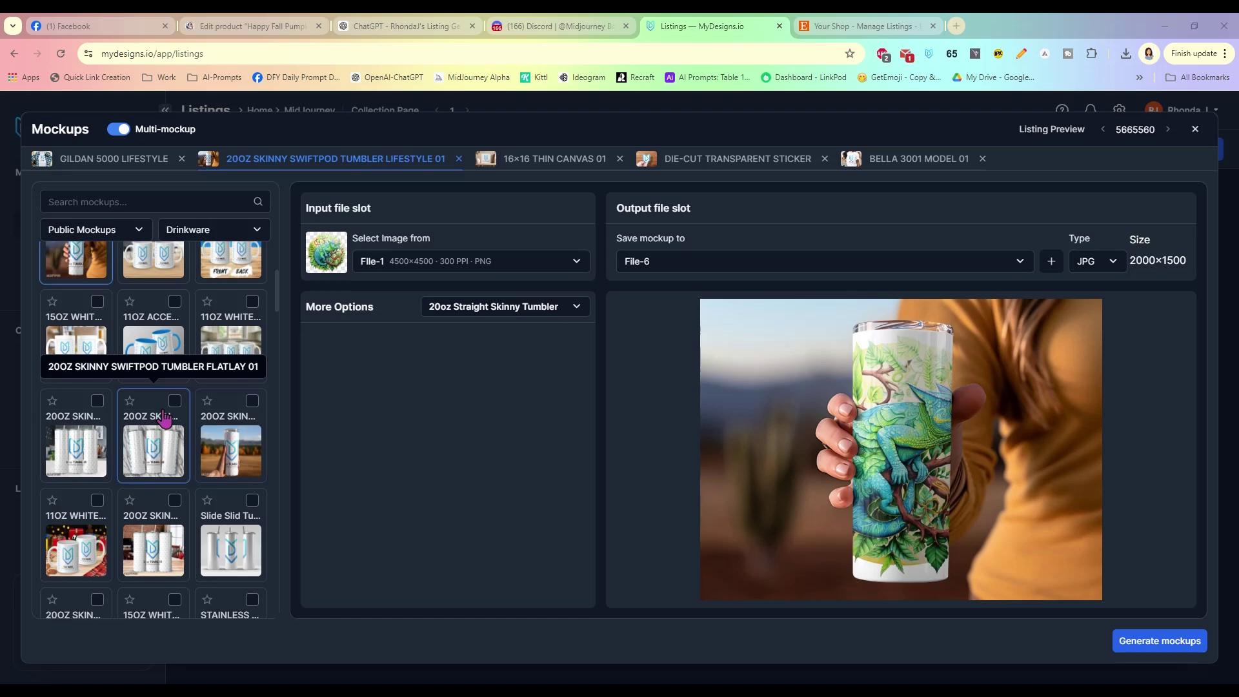
{"action": "left_click", "coordinate": [97, 401]}
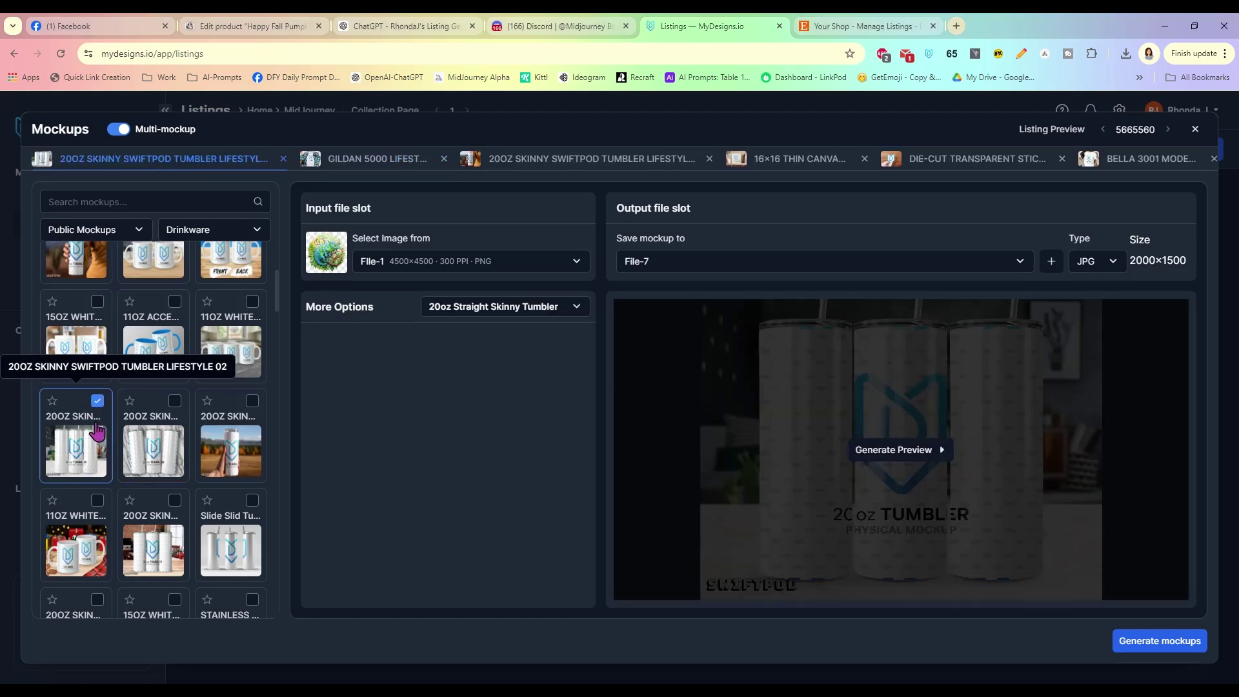
{"action": "left_click", "coordinate": [887, 455]}
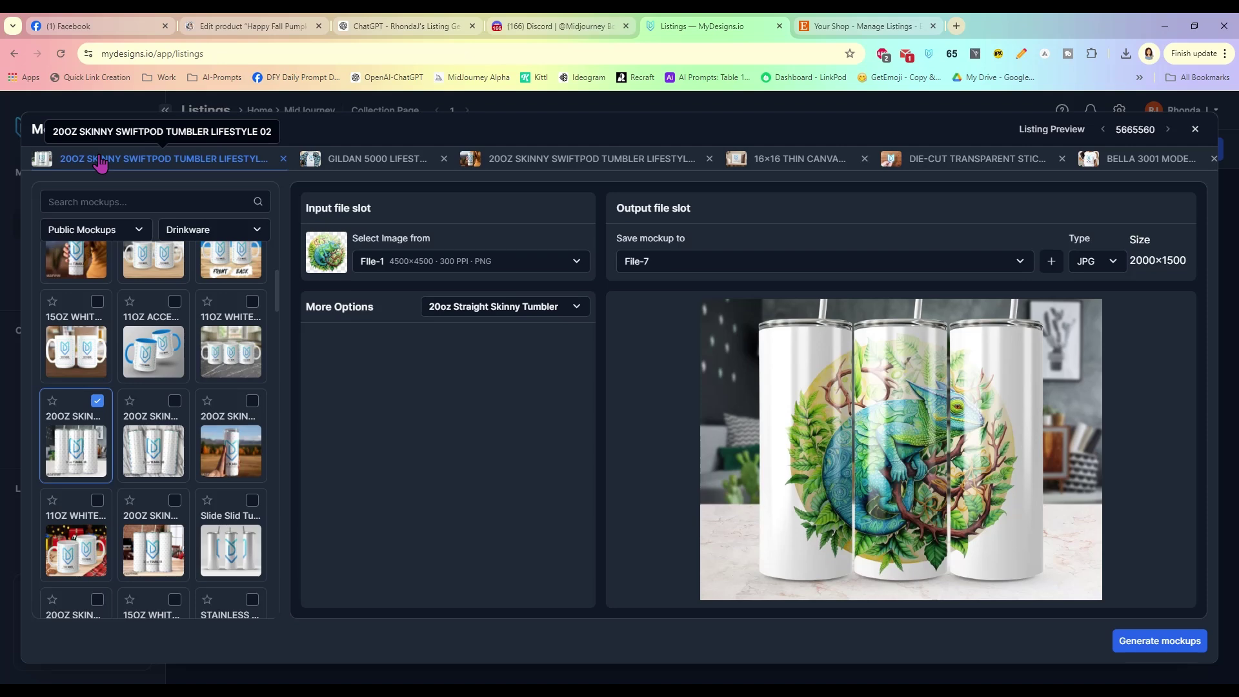
- Browse the public mockups in the Digital category for tumbler, mug, shirt and canvas options
{"action": "left_click", "coordinate": [216, 231]}
{"action": "left_click", "coordinate": [215, 347]}
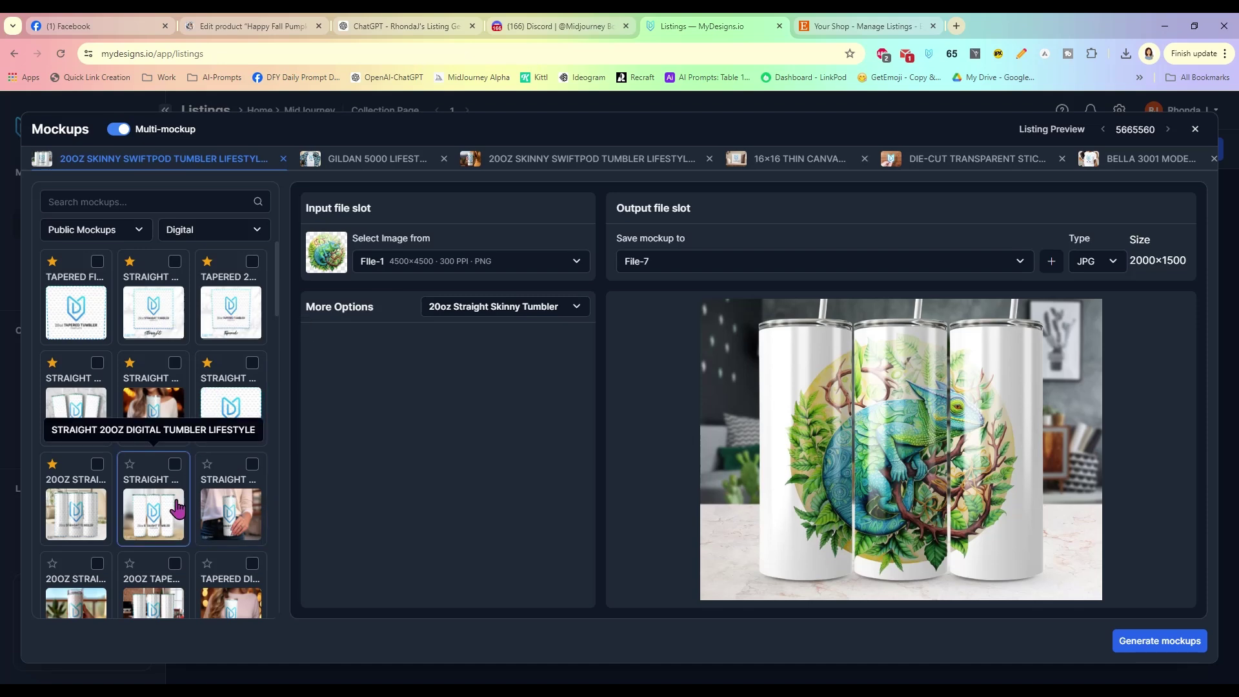
{"action": "scroll", "coordinate": [155, 452], "scroll_direction": "down", "scroll_amount": 5}
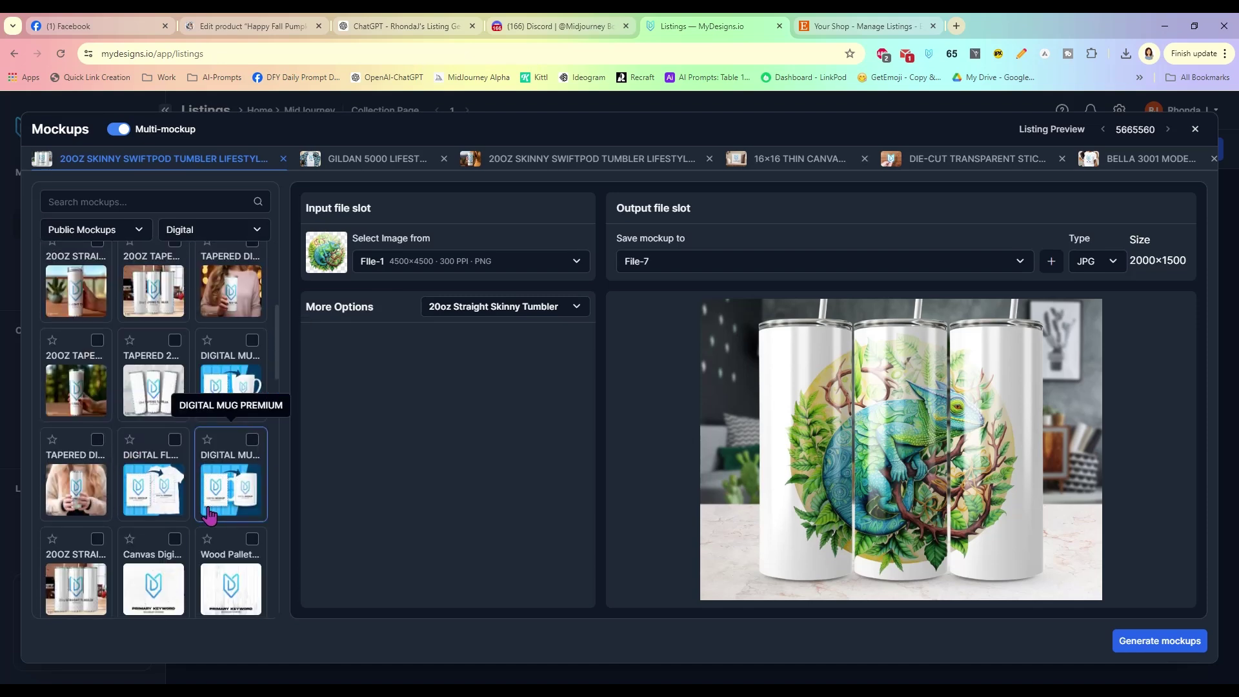
{"action": "scroll", "coordinate": [220, 478], "scroll_direction": "down", "scroll_amount": 1}
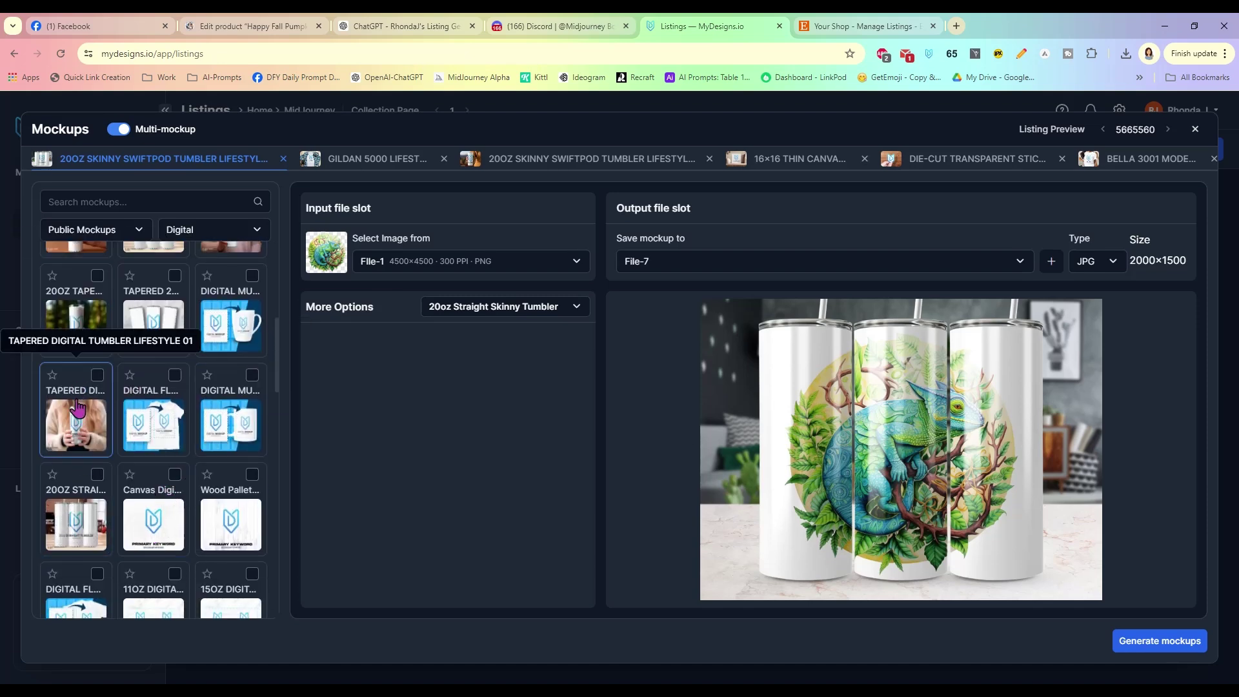
{"action": "scroll", "coordinate": [168, 481], "scroll_direction": "down", "scroll_amount": 2}
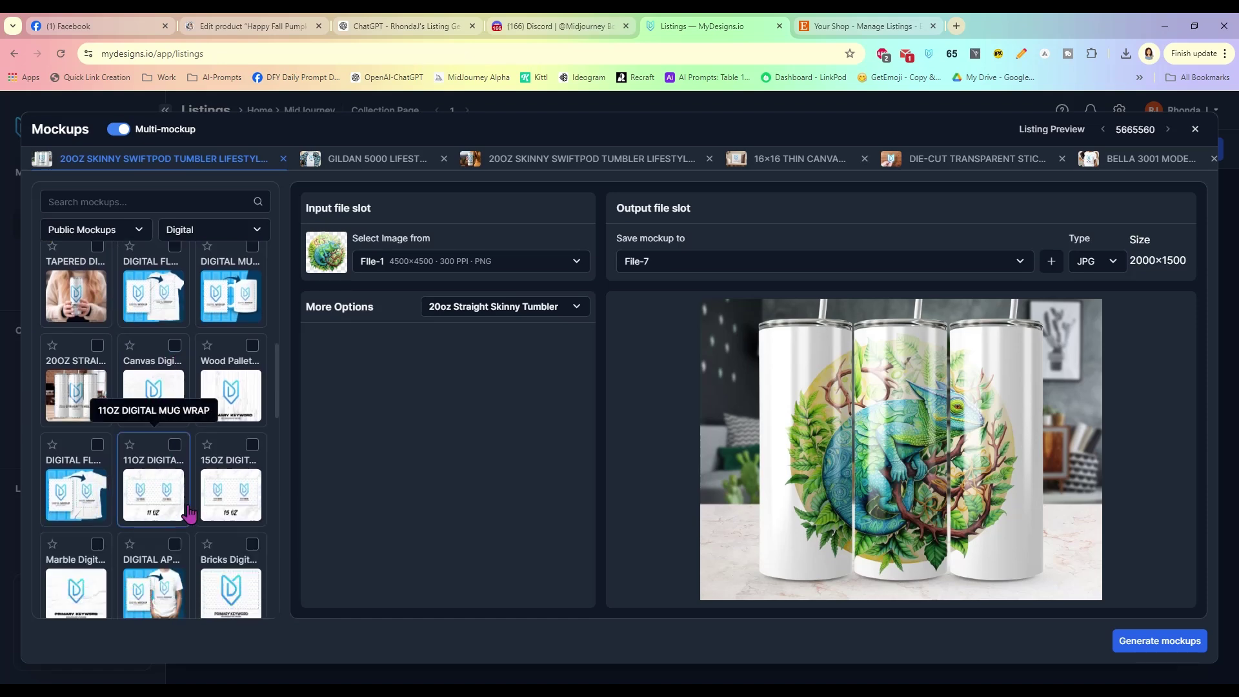
{"action": "scroll", "coordinate": [155, 494], "scroll_direction": "down", "scroll_amount": 2}
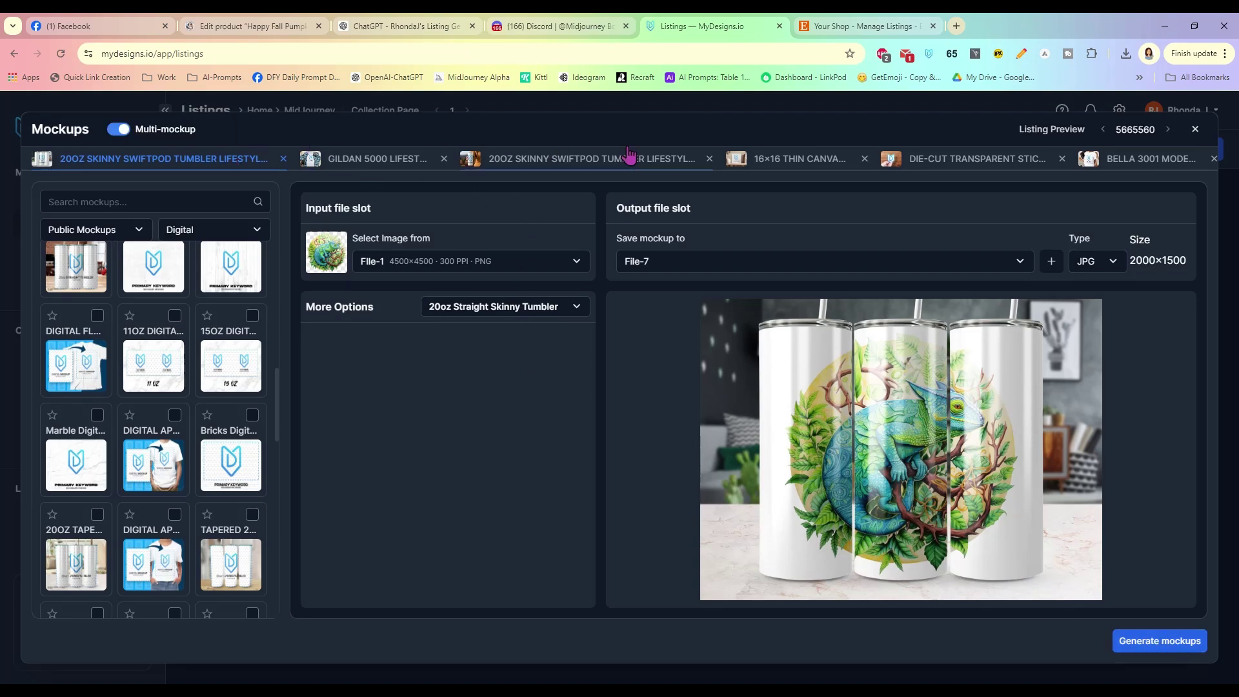
- Generate all selected mockups, confirm the request, and view each shirt, canvas, sticker and tumbler image on the listing
{"action": "left_click", "coordinate": [1151, 643]}
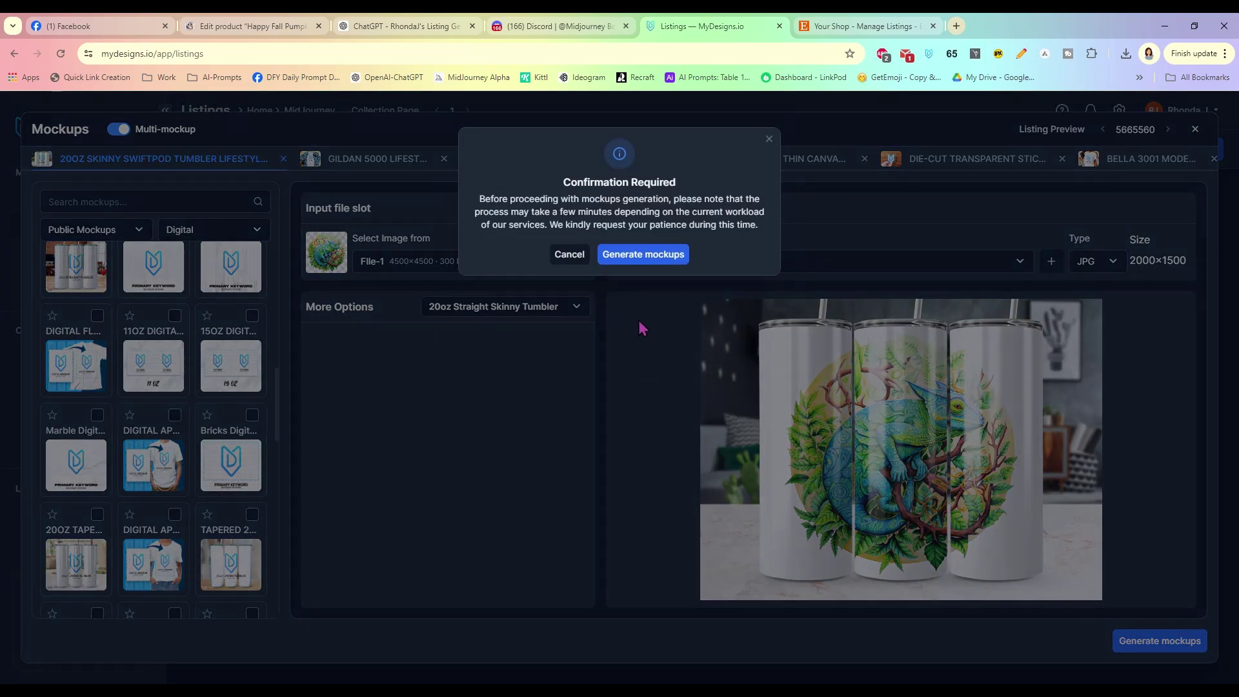
{"action": "left_click", "coordinate": [641, 258]}
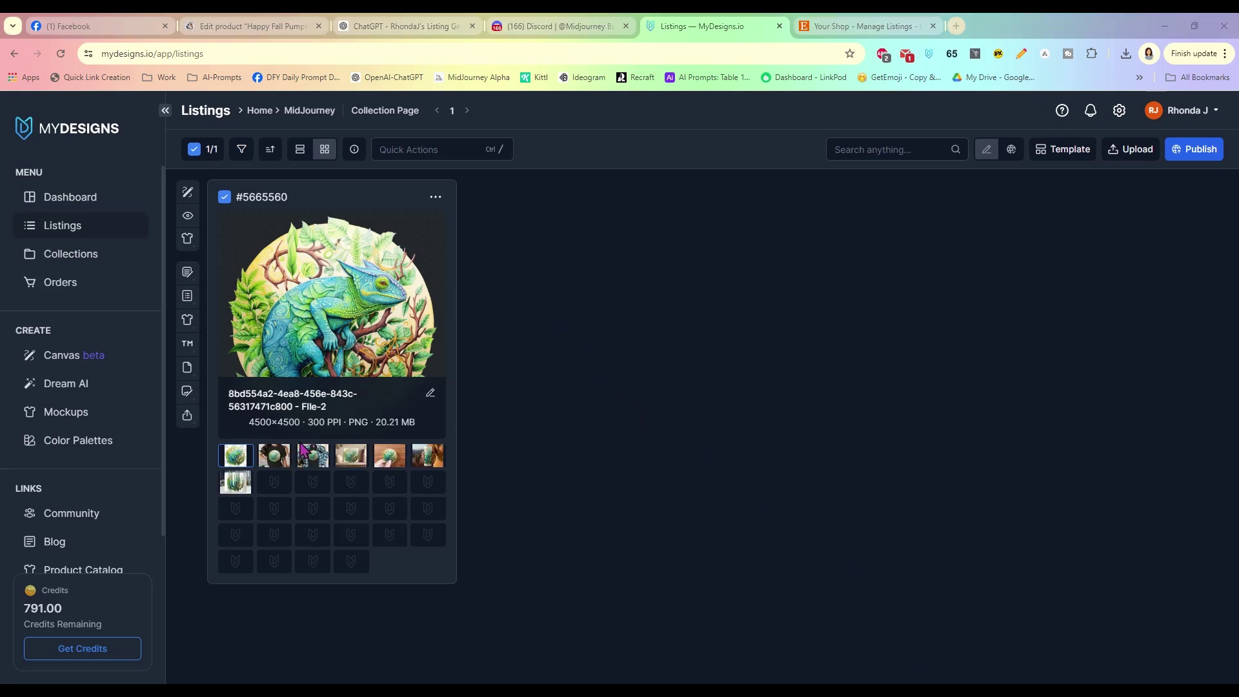
{"action": "left_click", "coordinate": [274, 456]}
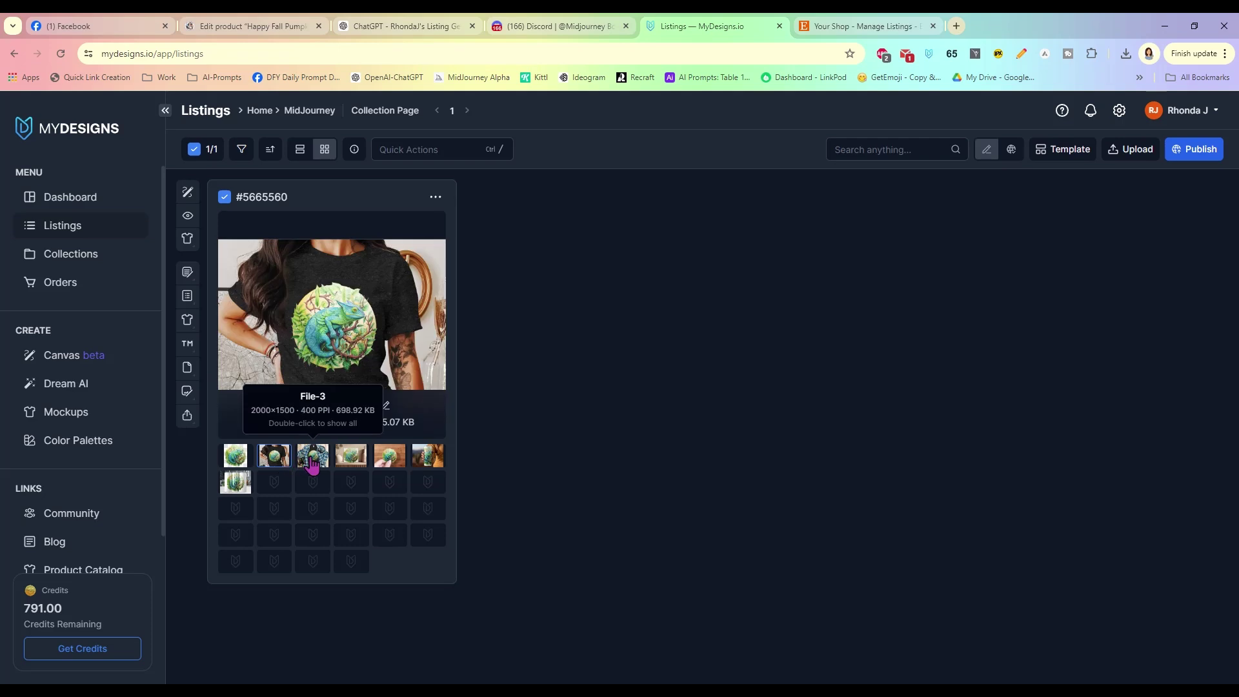
{"action": "left_click", "coordinate": [315, 459]}
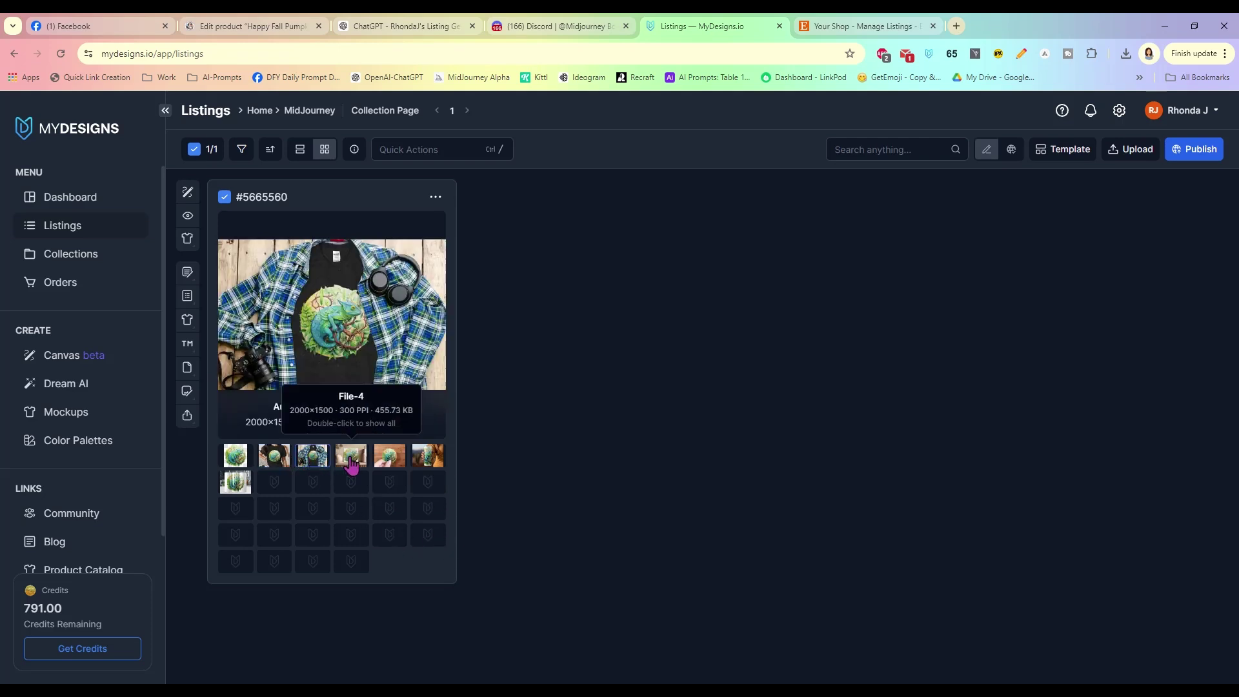
{"action": "left_click", "coordinate": [352, 459]}
{"action": "left_click", "coordinate": [387, 459]}
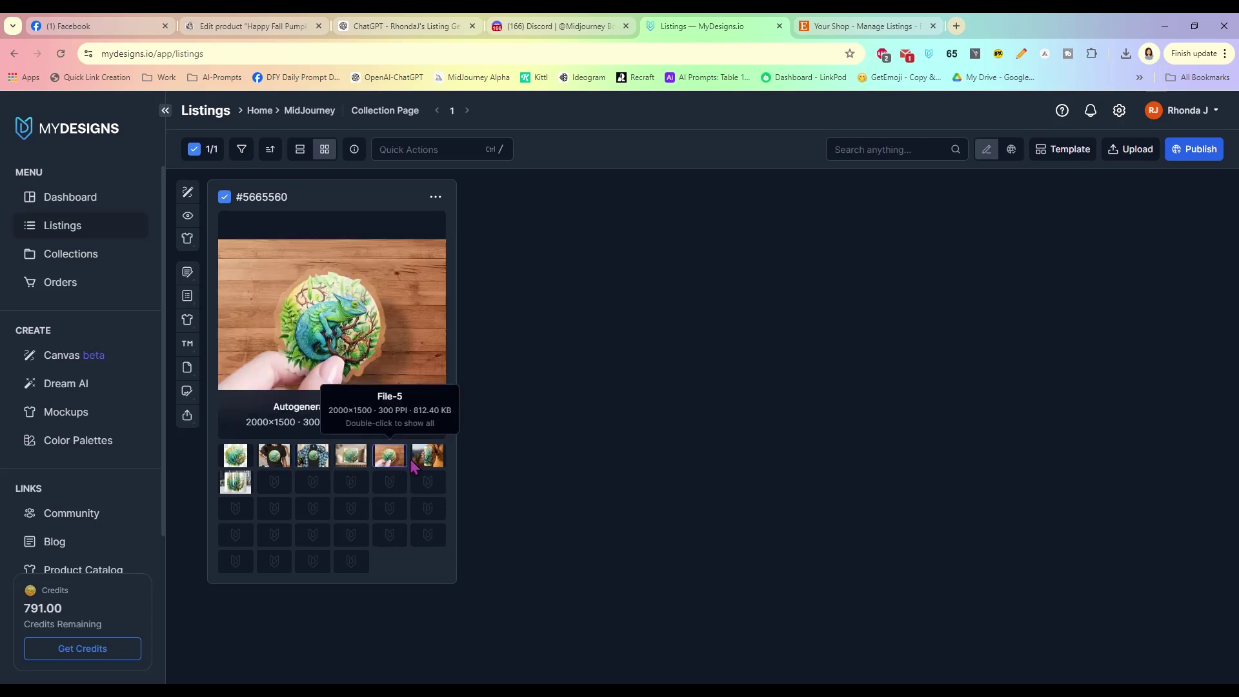
{"action": "left_click", "coordinate": [422, 465]}
{"action": "left_click", "coordinate": [235, 483]}
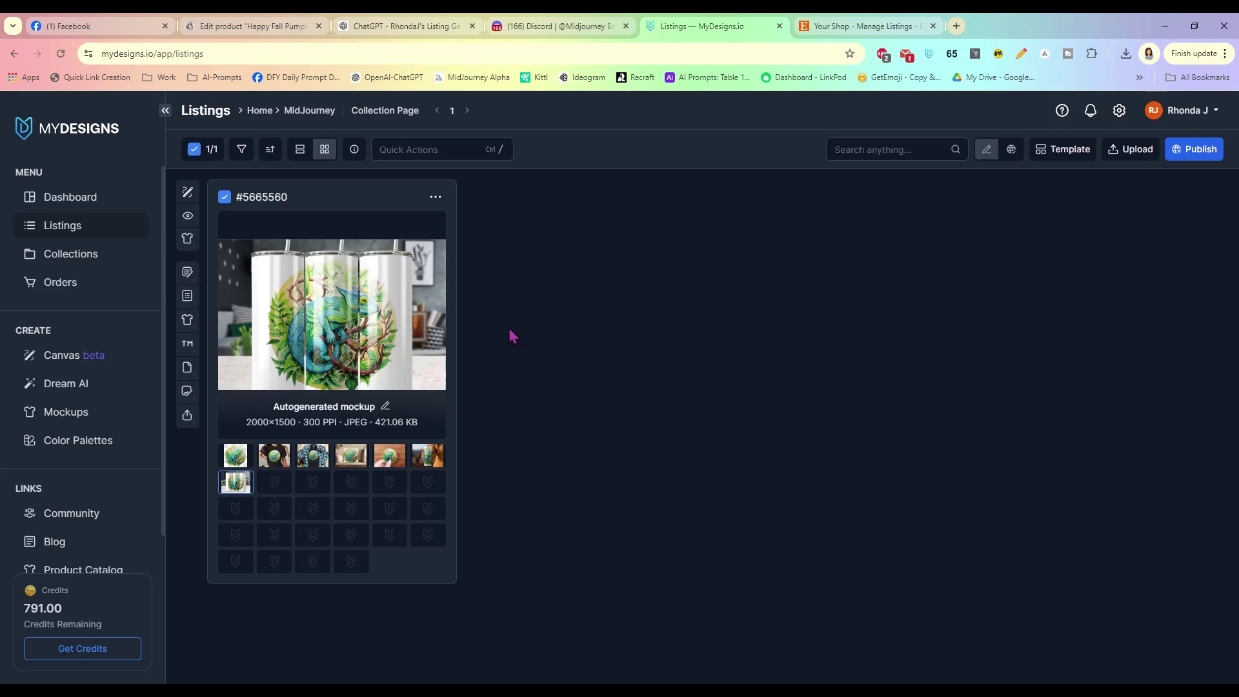
- Switch the listing to the detailed view and check its title, description and tags fields
{"action": "left_click", "coordinate": [301, 155]}
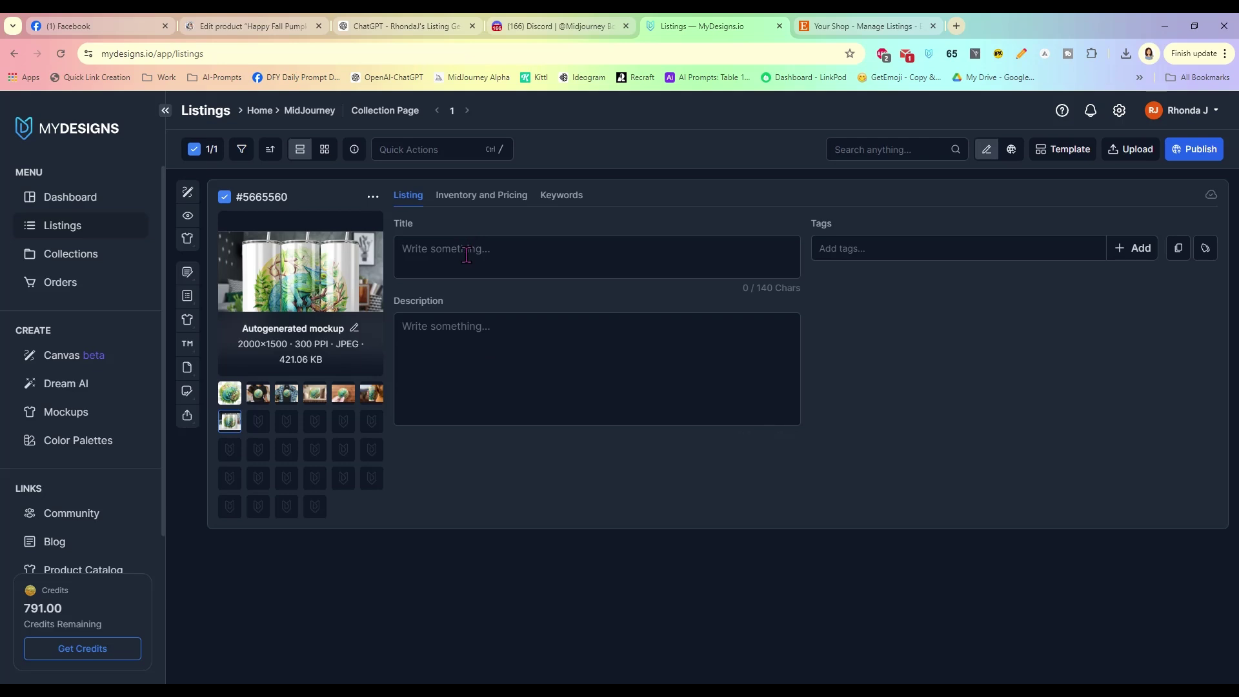
{"action": "left_click", "coordinate": [483, 349]}
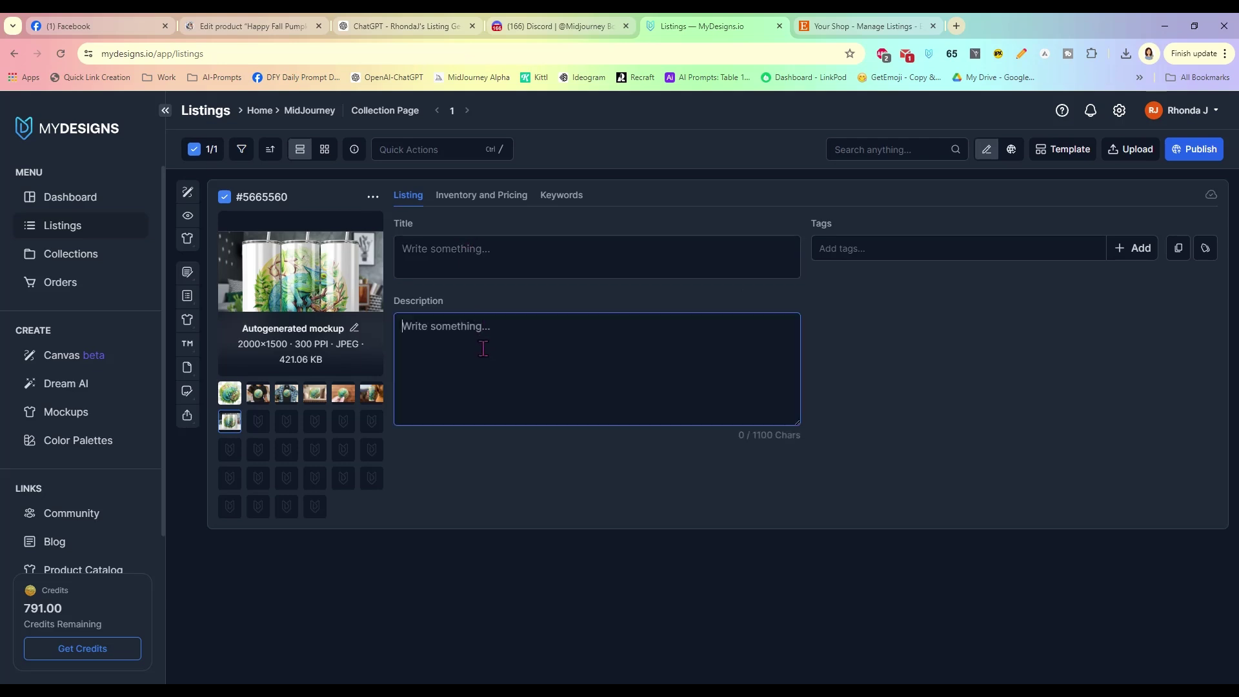
{"action": "left_click", "coordinate": [861, 249]}
{"action": "left_click", "coordinate": [582, 345]}
- Switch to ChatGPT, start the Listing Generator's Etsy optimization conversation, and answer the product type question with "Digital - 300 PPI Transparent PNG"
{"action": "left_click", "coordinate": [393, 29]}
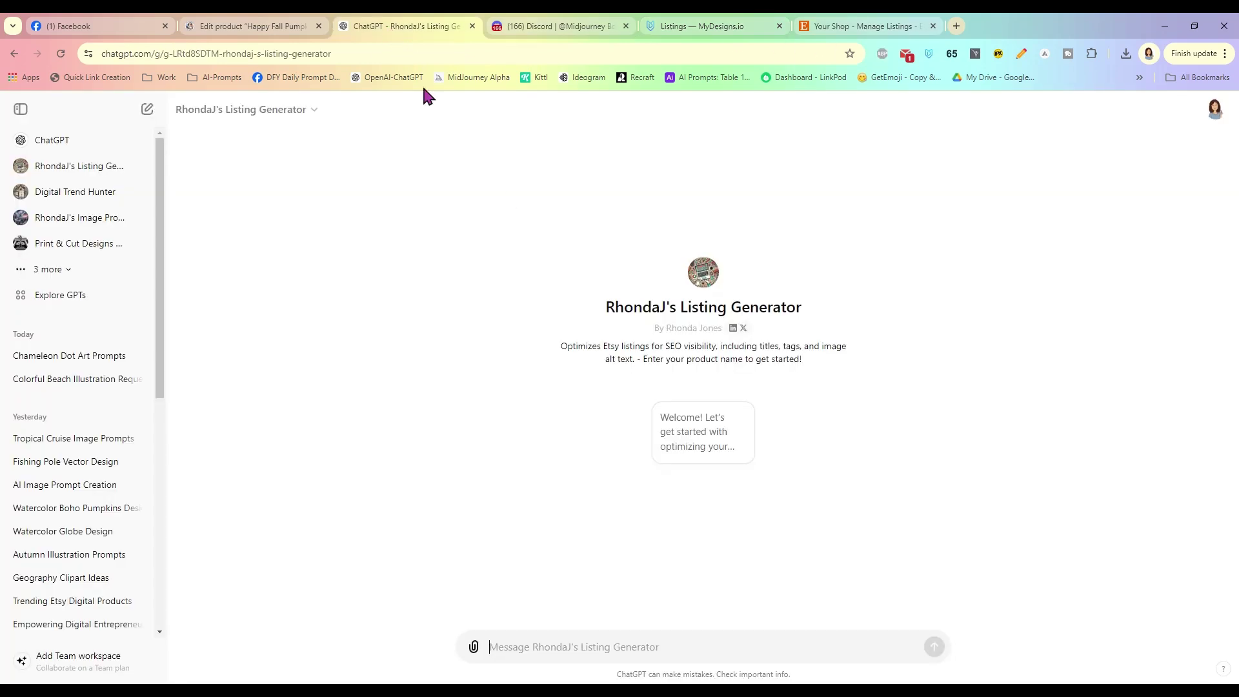
{"action": "left_click", "coordinate": [684, 455]}
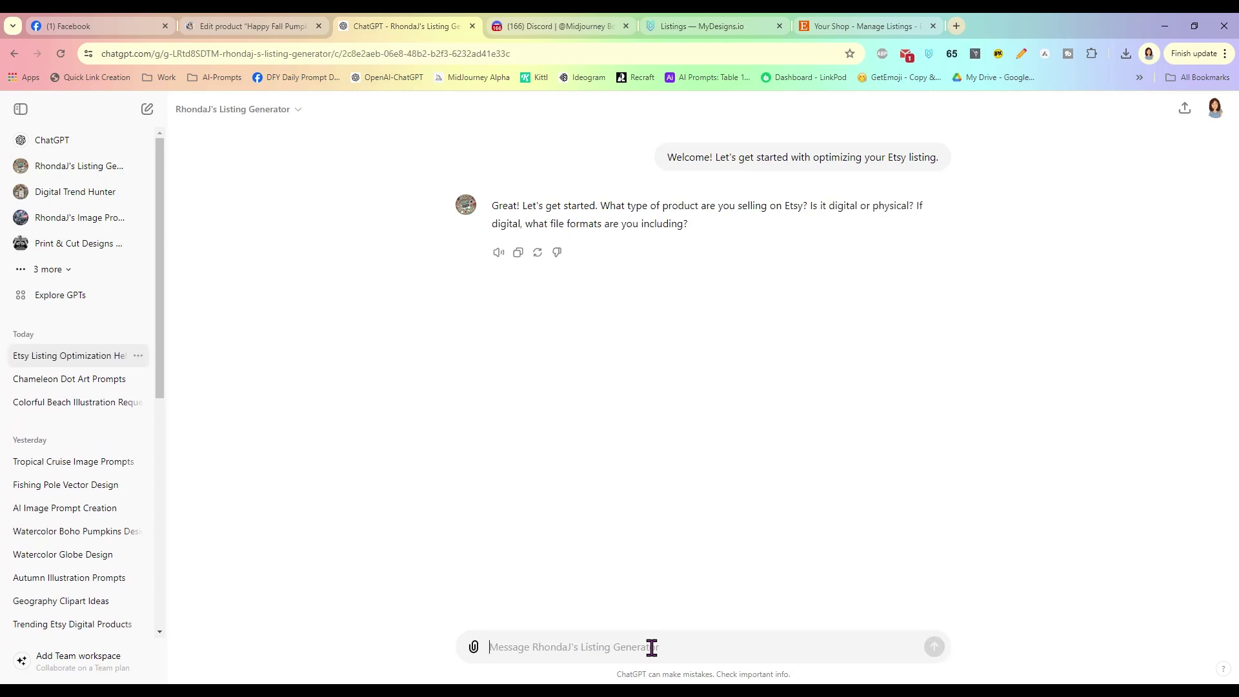
{"action": "type", "text": "Digital -"}
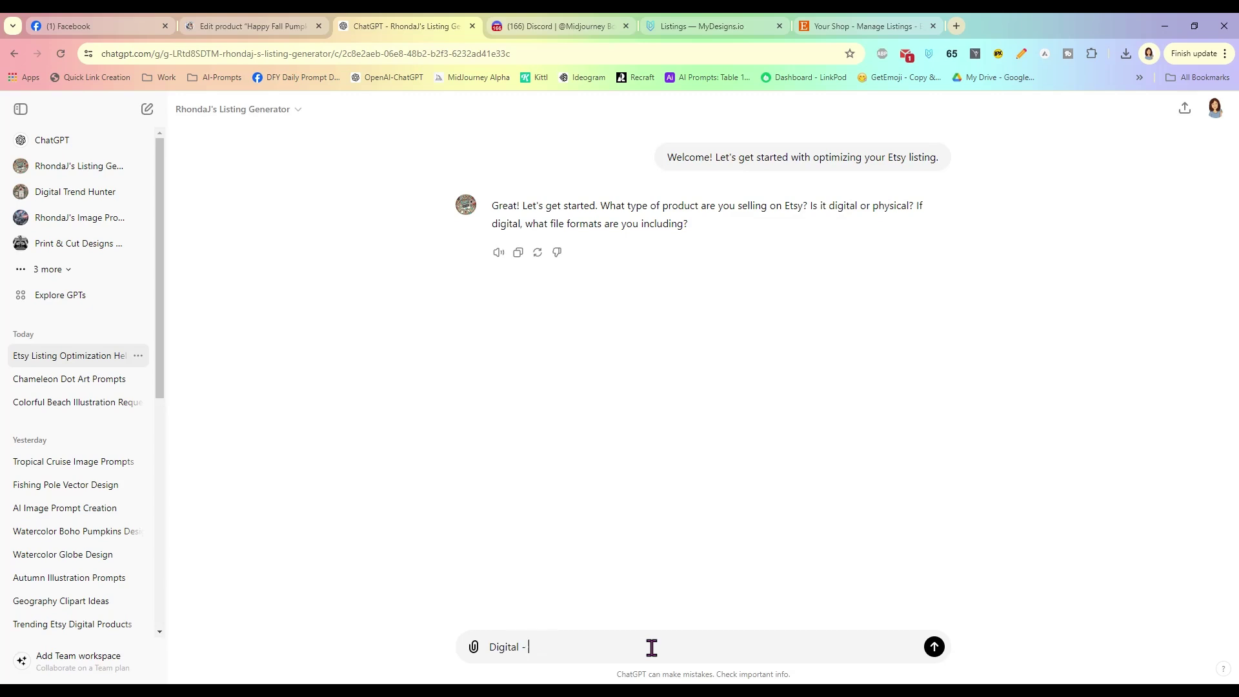
{"action": "type", "text": "Transparent"}
{"action": "key", "text": "BackSpace"}
{"action": "key", "text": "BackSpace"}
{"action": "key", "text": "BackSpace"}
{"action": "key", "text": "BackSpace"}
{"action": "key", "text": "BackSpace"}
{"action": "key", "text": "BackSpace"}
{"action": "type", "text": "sparent"}
{"action": "key", "text": "Return"}
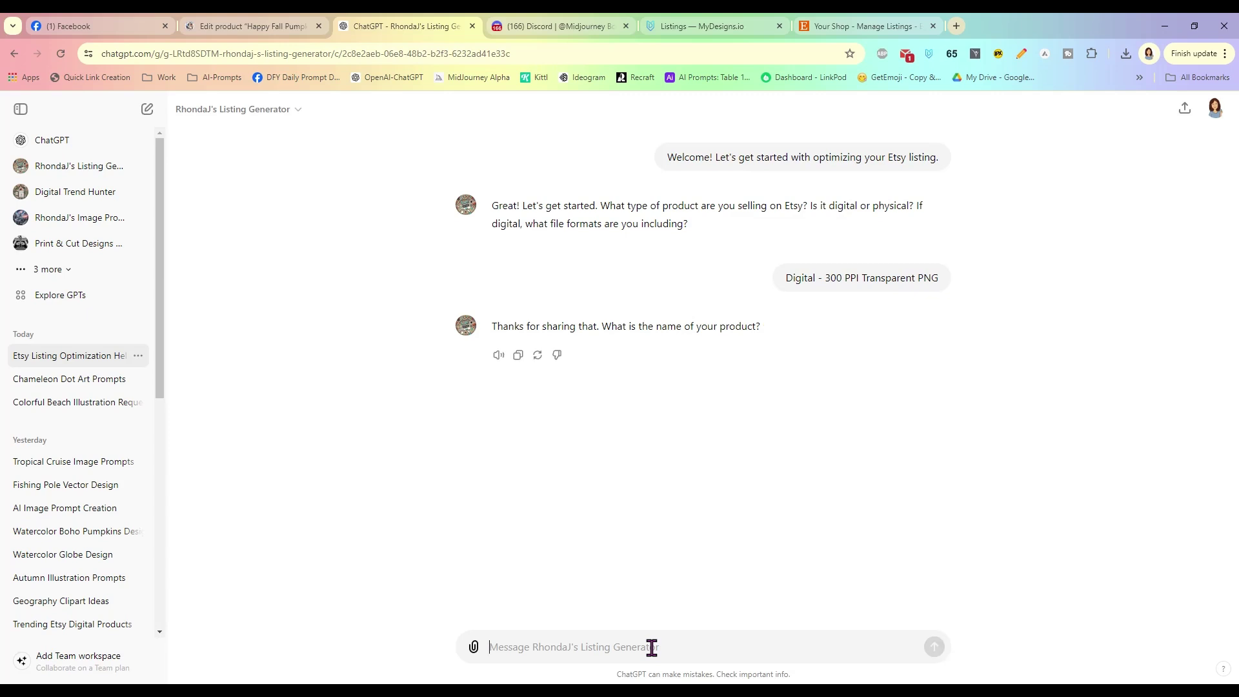
- Give the product name as "Pastel Chameleon Sublimation Design" in the Listing Generator conversation
{"action": "type", "text": "Pa"}
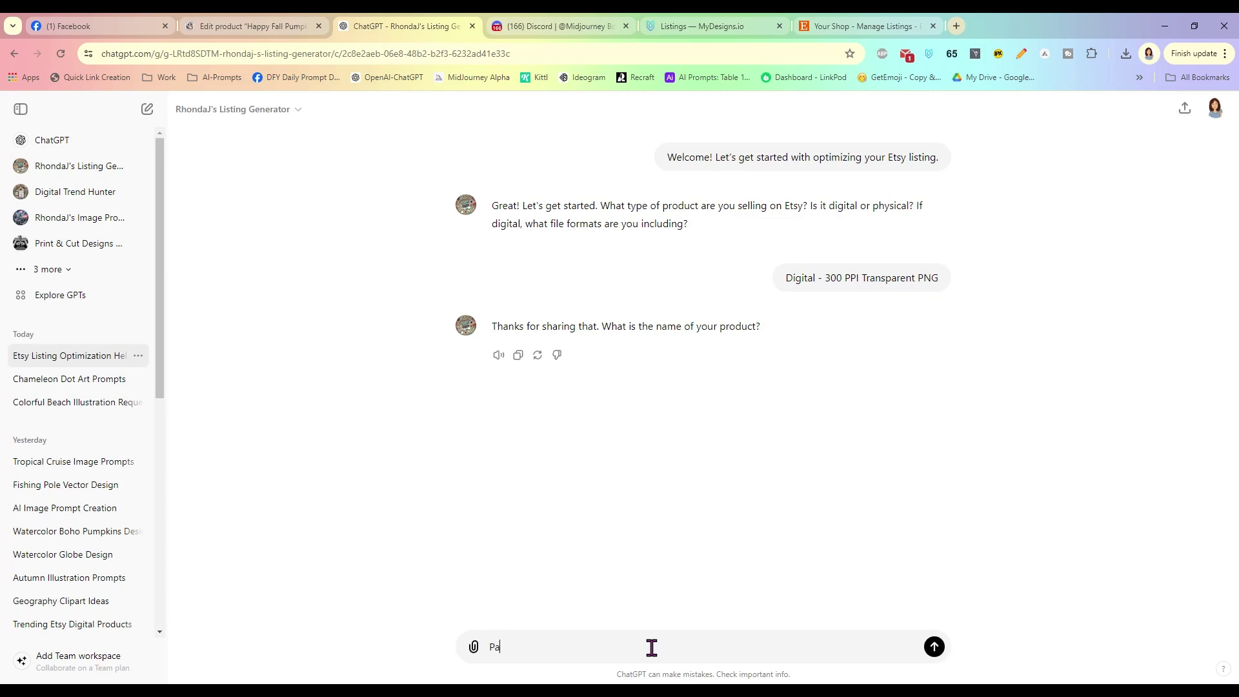
{"action": "type", "text": "stel Chame"}
{"action": "type", "text": "leon Sublimation Design"}
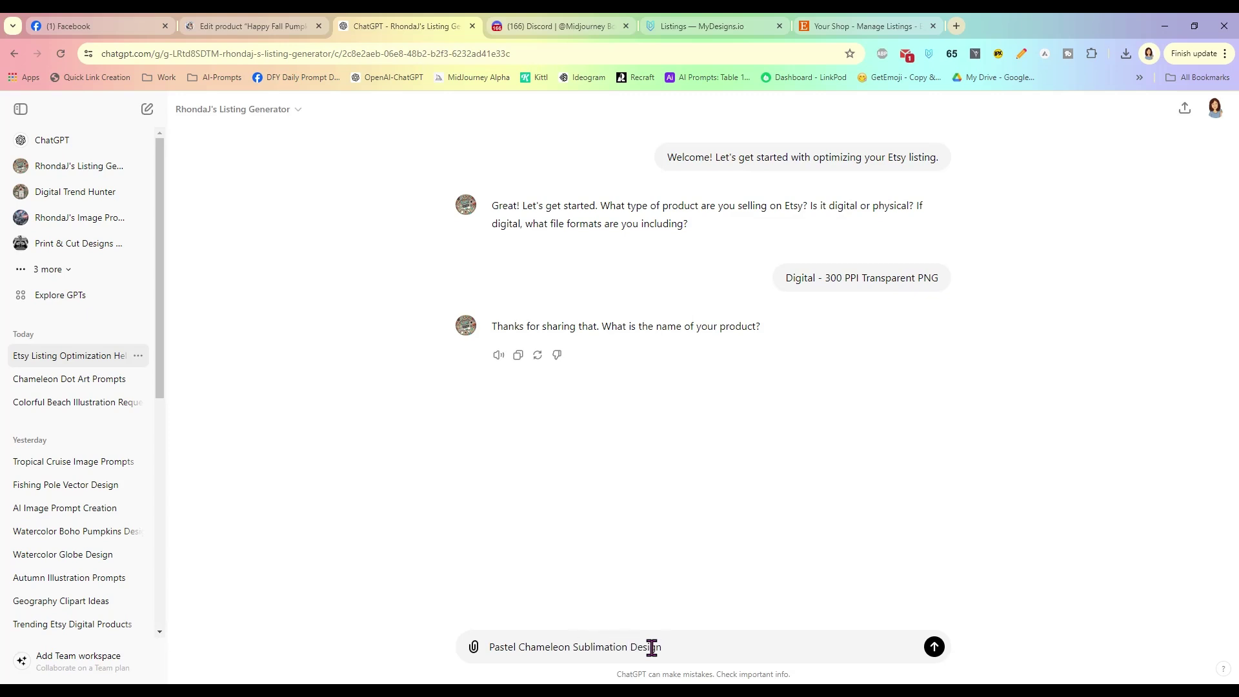
{"action": "key", "text": "Return"}
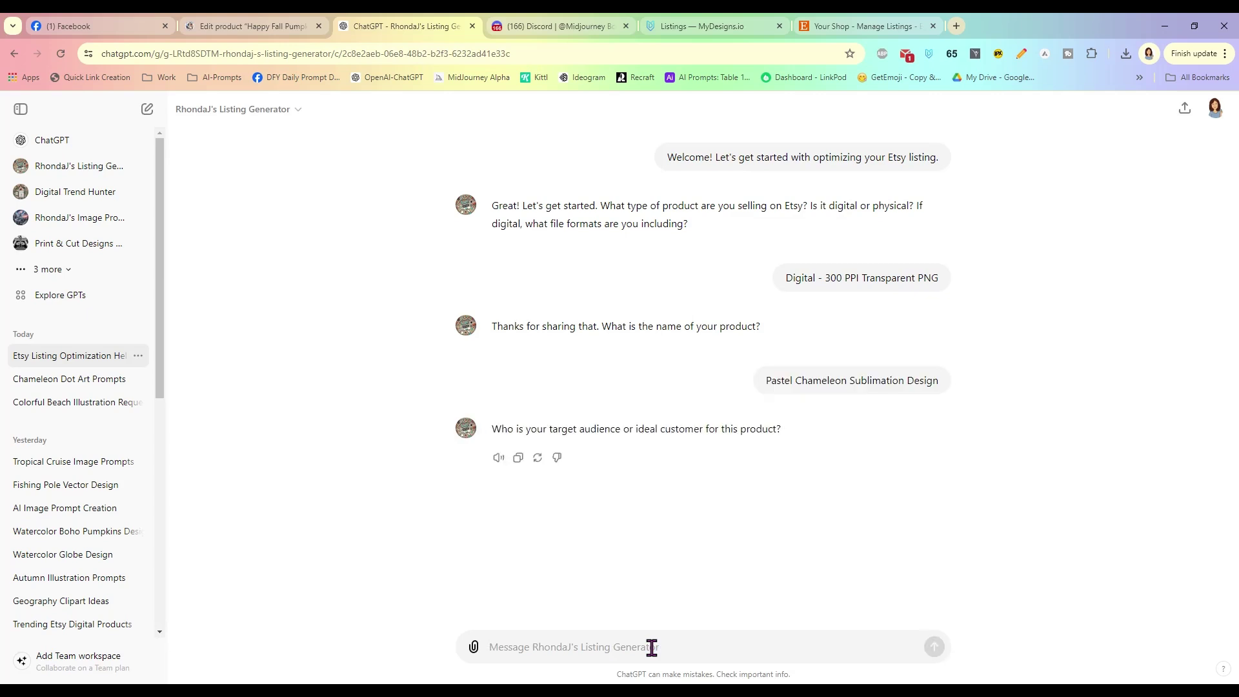
- Answer the target audience question with "sublimation, clipart" and the keywords question with "chameleon, lizard, tropical"
{"action": "type", "text": "su"}
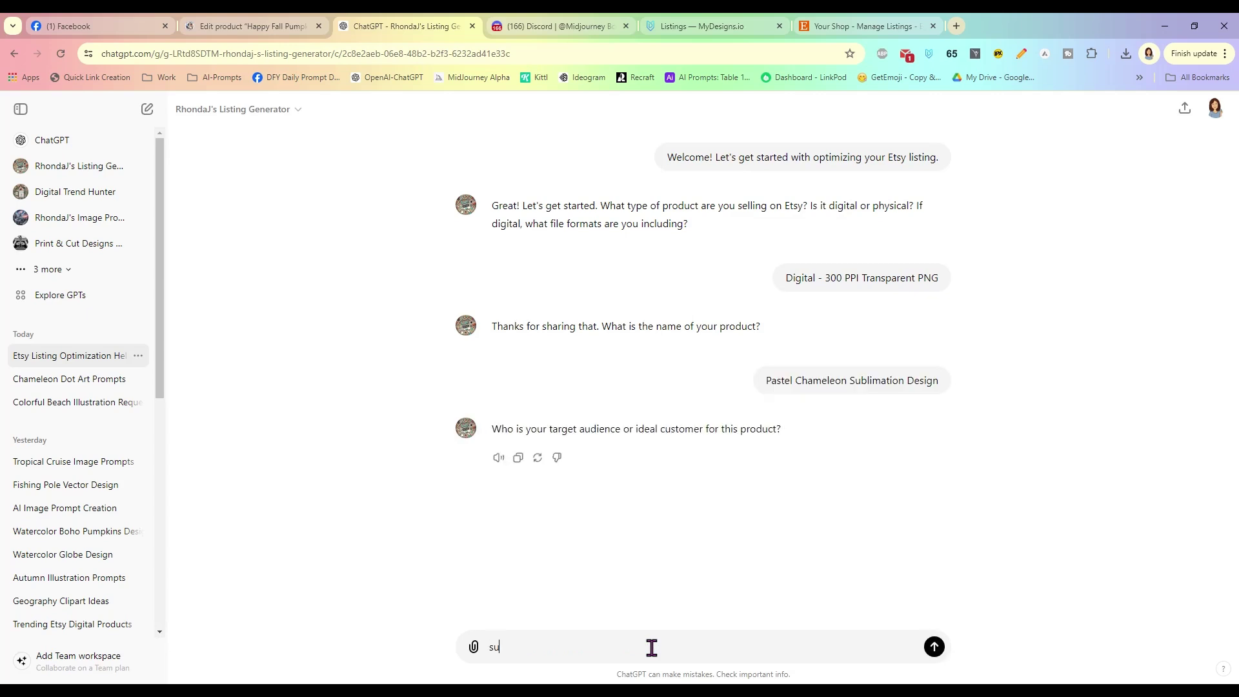
{"action": "type", "text": "blimation, clipart"}
{"action": "key", "text": "Return"}
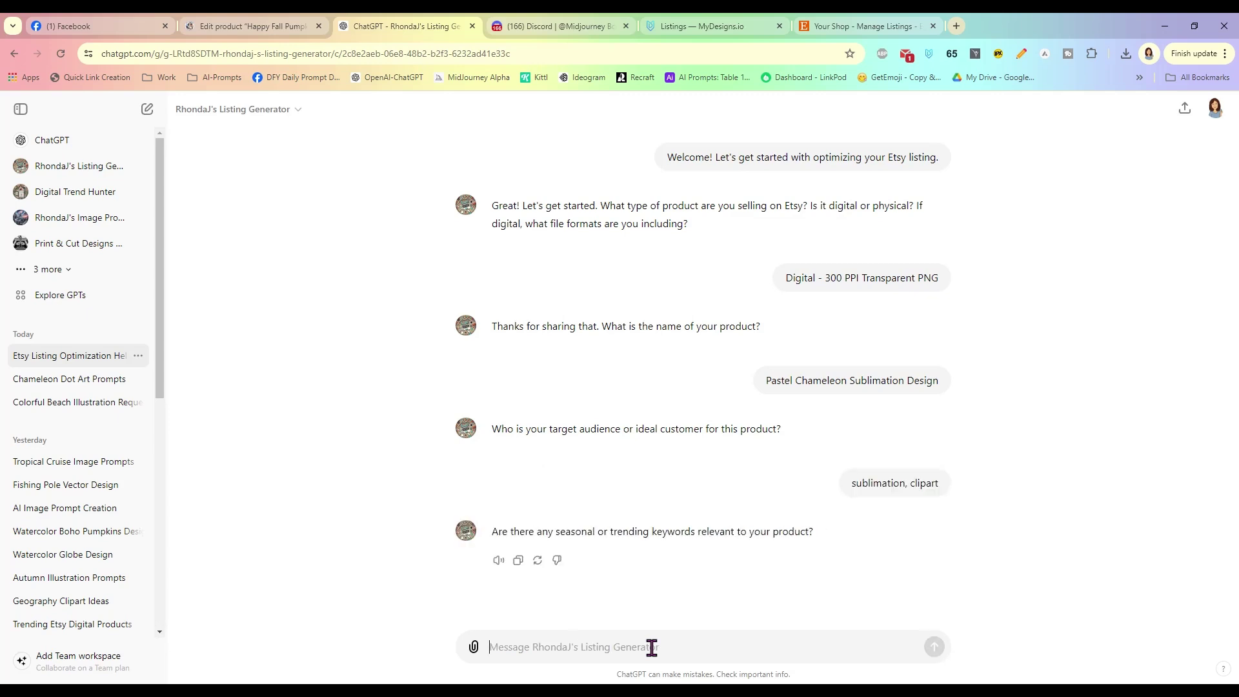
{"action": "type", "text": "chameleon, lizard, tropical"}
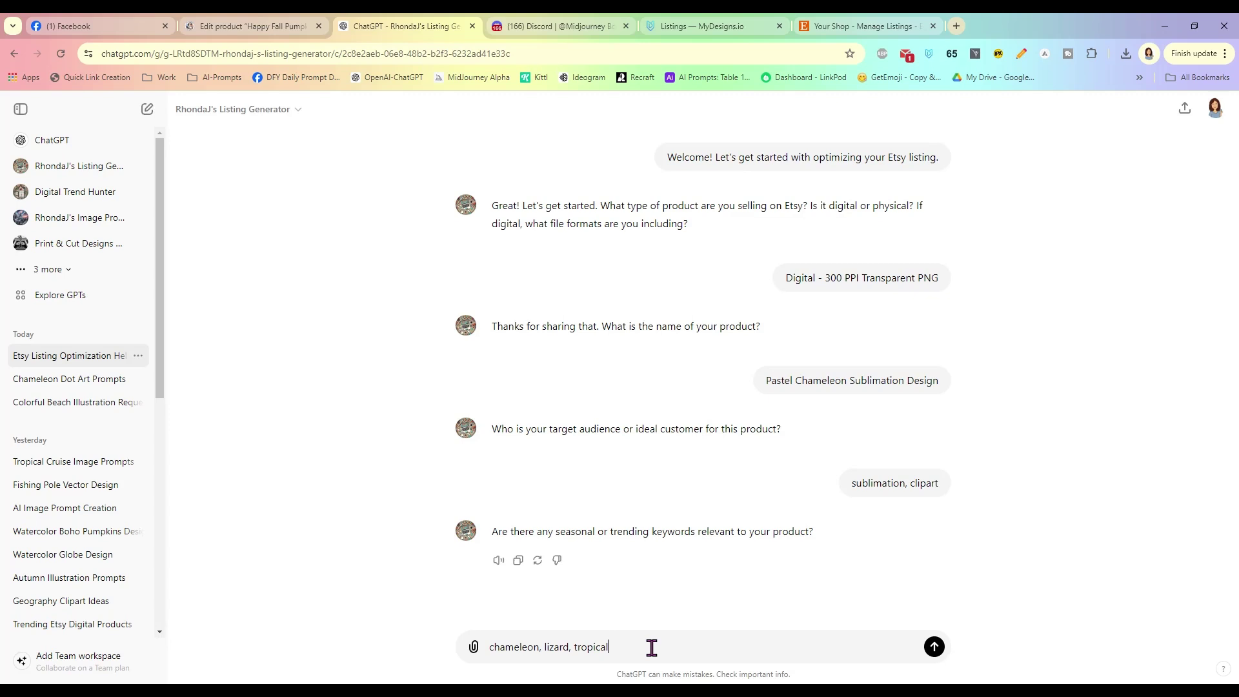
{"action": "key", "text": "Return"}
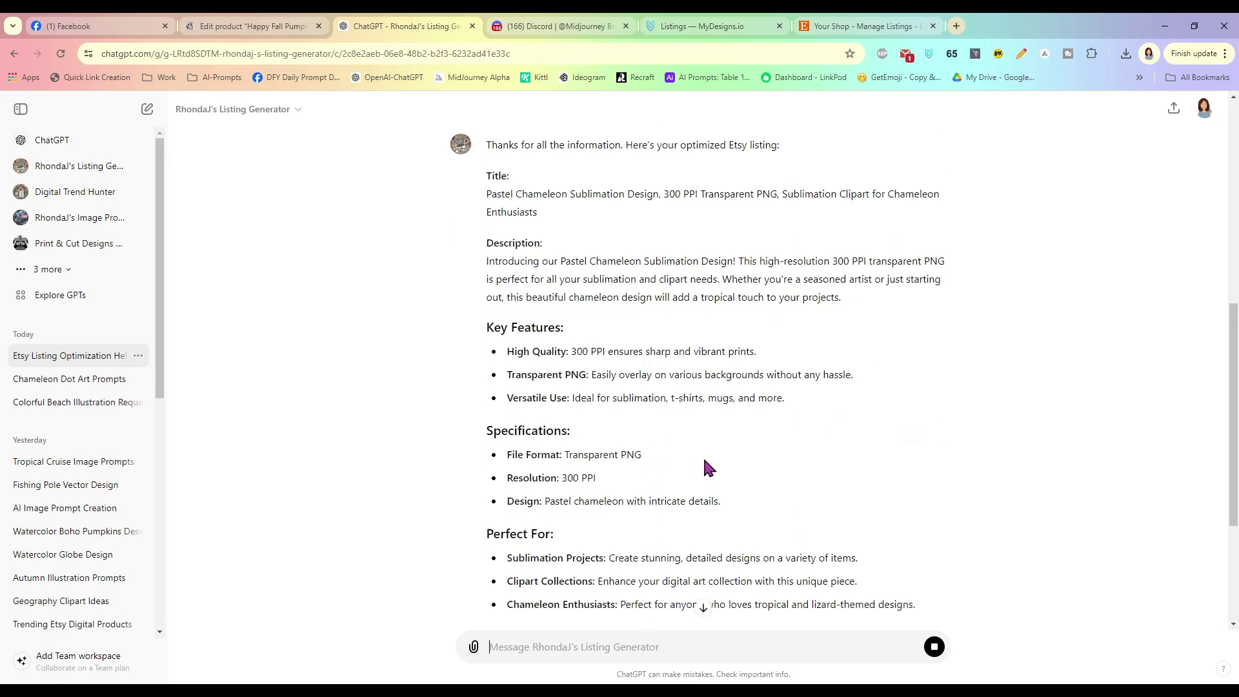
- Copy the generated title from ChatGPT into the MyDesigns listing's title and replace "Enthusiasts" with "Lovers"
{"action": "scroll", "coordinate": [706, 464], "scroll_direction": "up", "scroll_amount": 5}
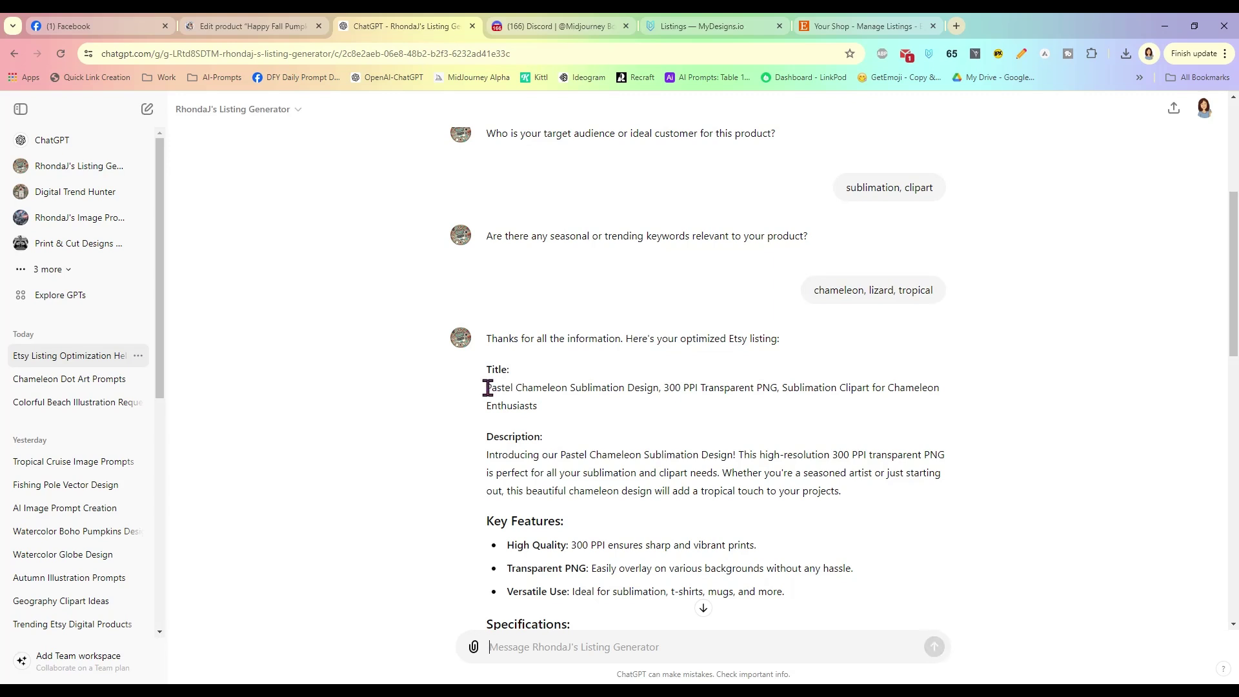
{"action": "left_click_drag", "start_coordinate": [487, 388], "coordinate": [801, 397]}
{"action": "right_click", "coordinate": [802, 387]}
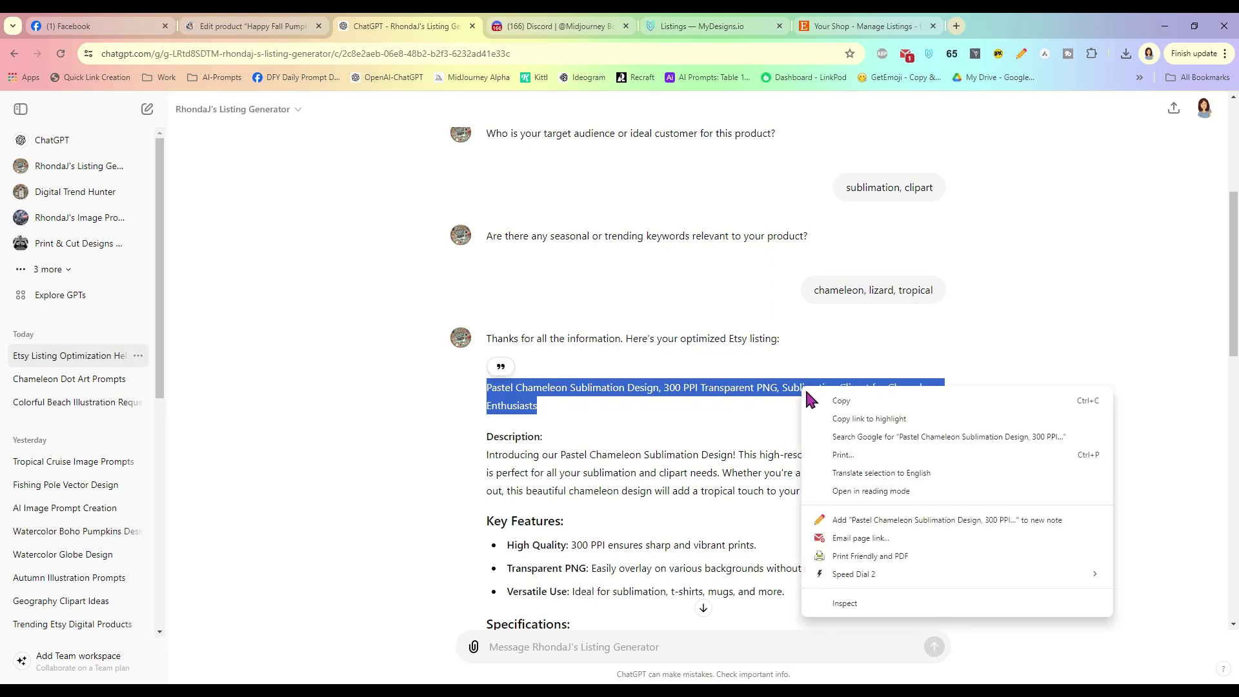
{"action": "left_click", "coordinate": [823, 399]}
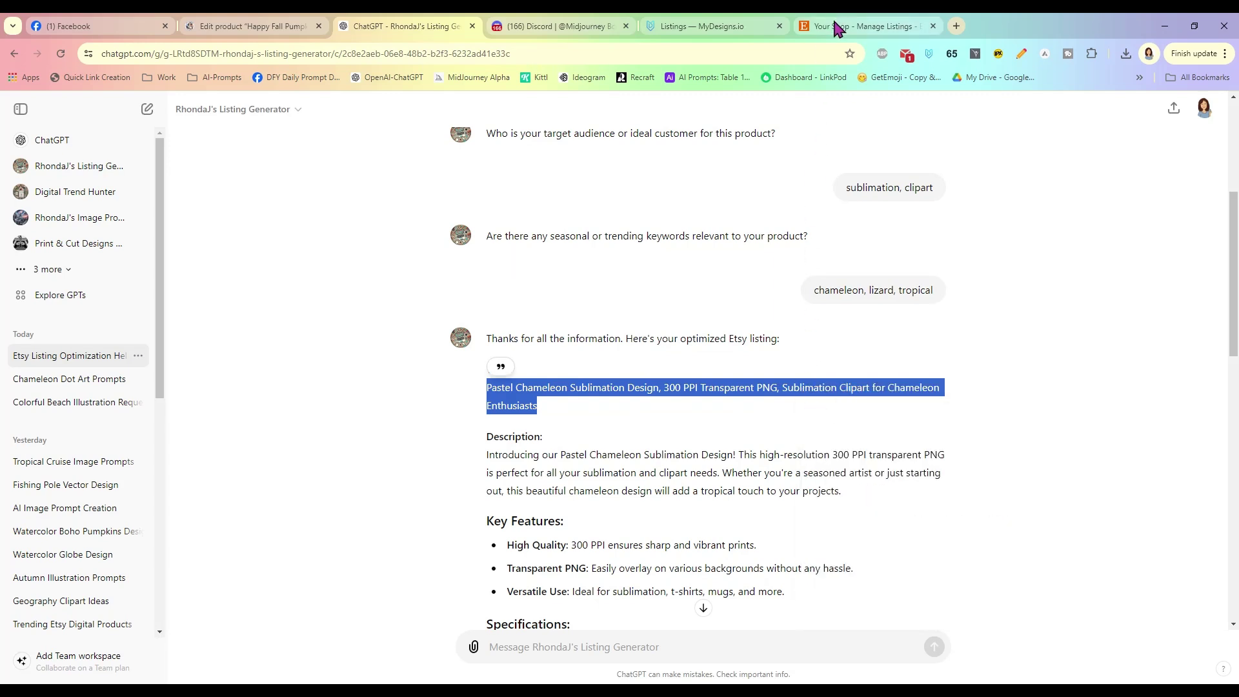
{"action": "left_click", "coordinate": [676, 30]}
{"action": "left_click", "coordinate": [528, 251]}
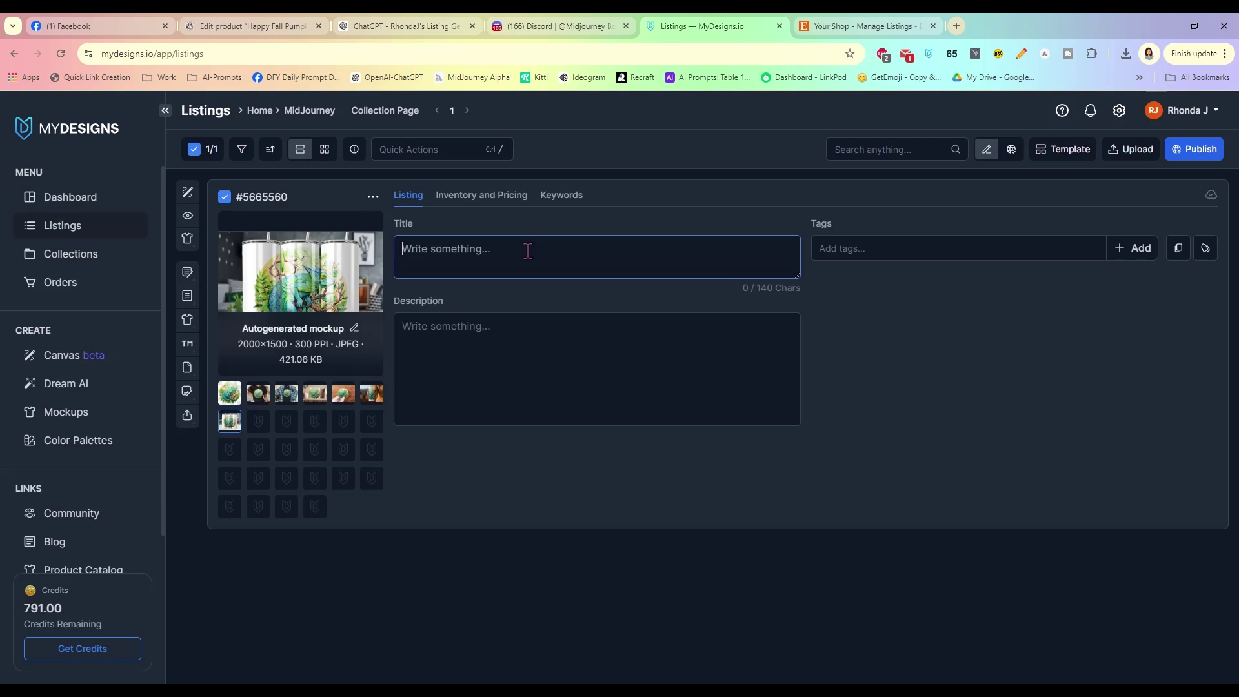
{"action": "key", "text": "ctrl+v"}
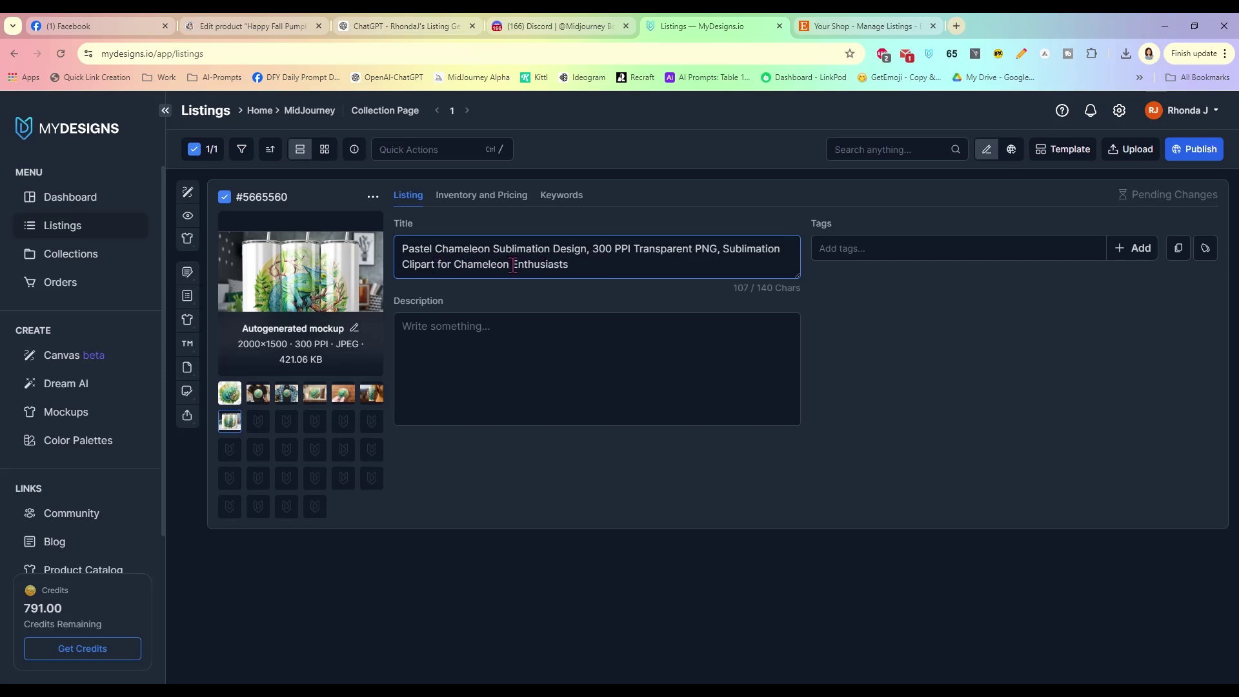
{"action": "left_click_drag", "start_coordinate": [513, 265], "coordinate": [574, 265]}
{"action": "type", "text": "Lovers"}
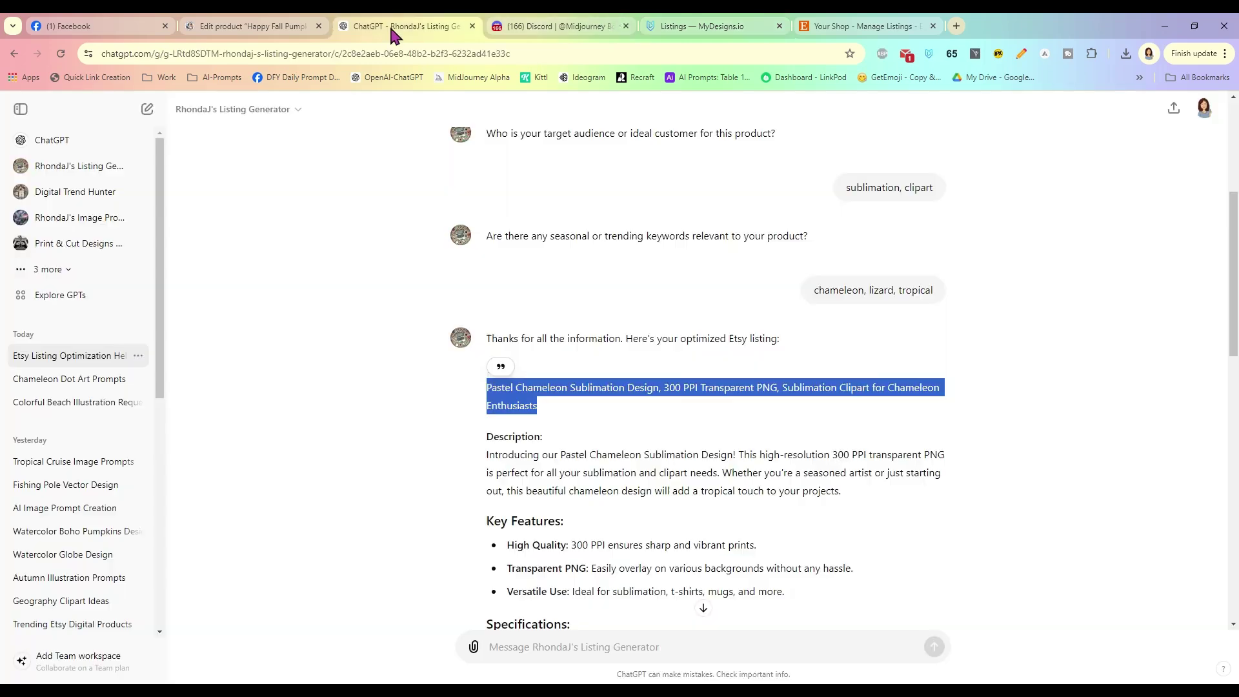
- Copy the full generated description from ChatGPT, from the introduction through the closing download line, into the MyDesigns listing's description
{"action": "left_click", "coordinate": [397, 26]}
{"action": "scroll", "coordinate": [656, 356], "scroll_direction": "down", "scroll_amount": 4}
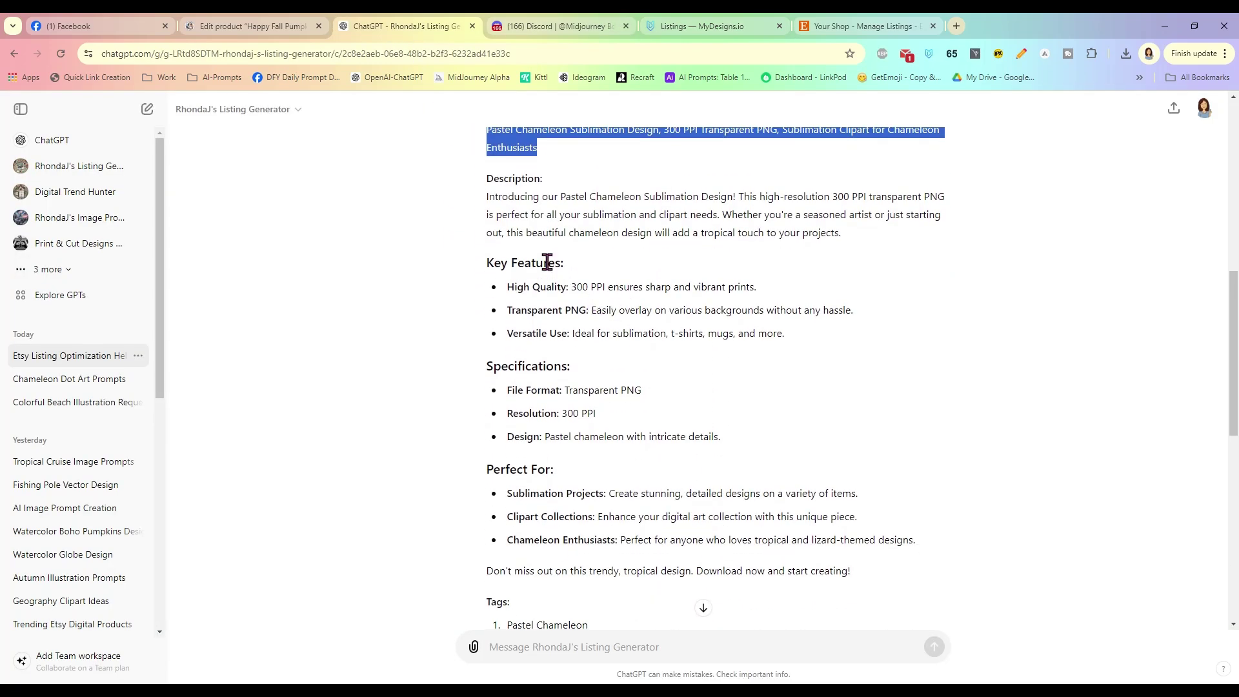
{"action": "left_click_drag", "start_coordinate": [487, 197], "coordinate": [682, 247]}
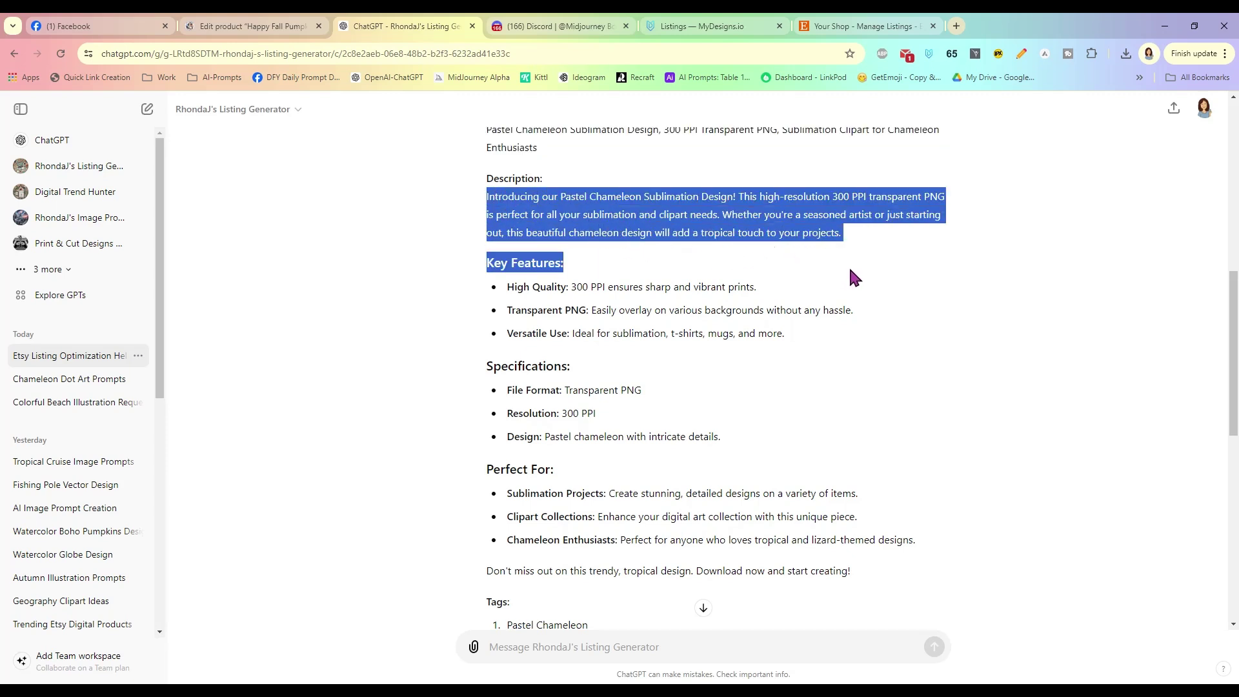
{"action": "scroll", "coordinate": [838, 277], "scroll_direction": "down", "scroll_amount": 1}
{"action": "left_click_drag", "start_coordinate": [850, 272], "coordinate": [881, 439]}
{"action": "scroll", "coordinate": [742, 389], "scroll_direction": "down", "scroll_amount": 1}
{"action": "right_click", "coordinate": [825, 431]}
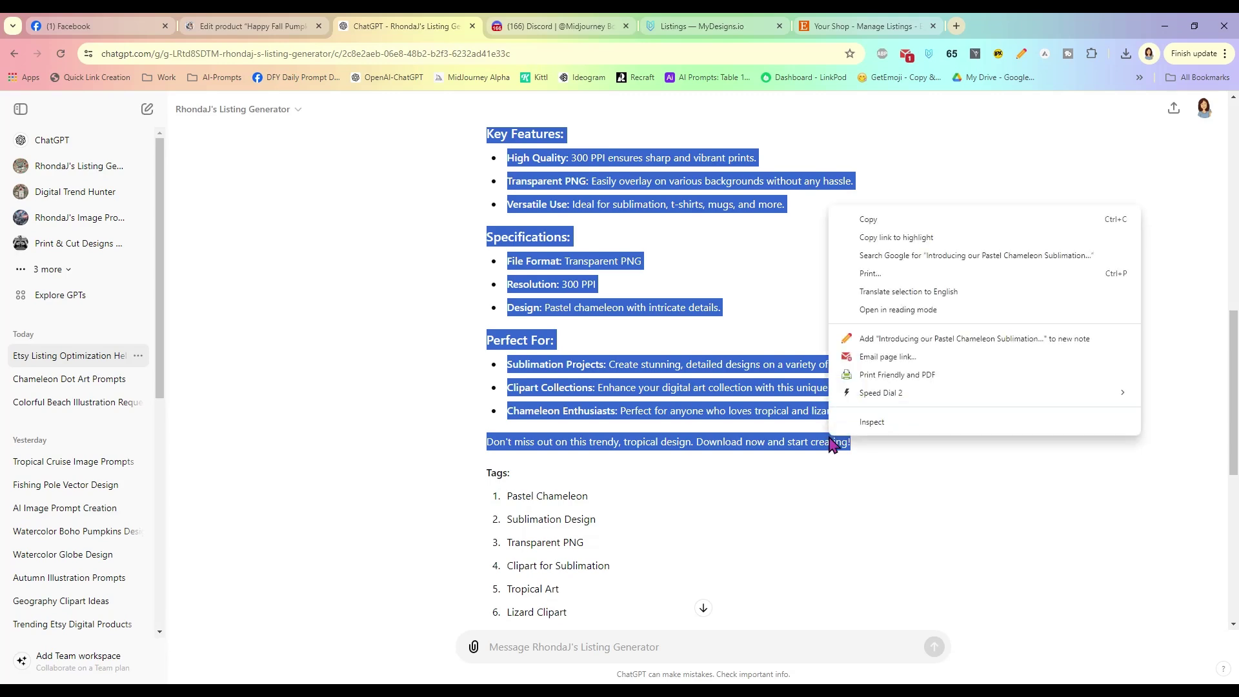
{"action": "left_click", "coordinate": [853, 218]}
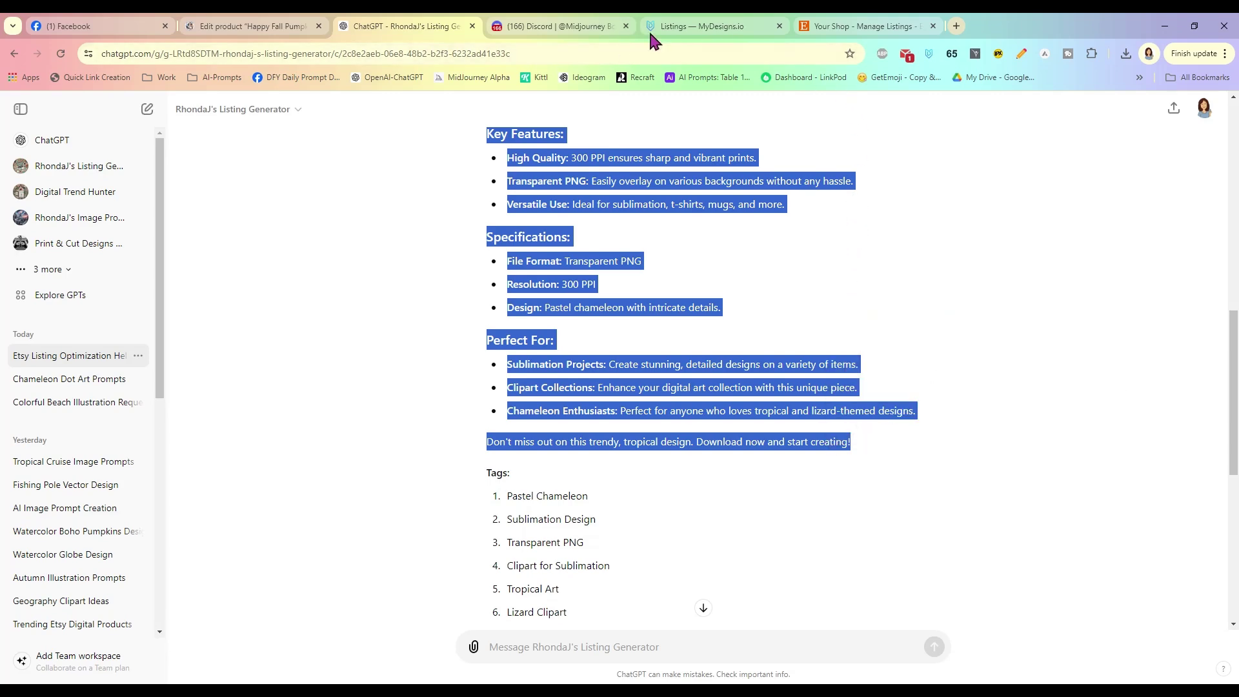
{"action": "left_click", "coordinate": [680, 29]}
{"action": "left_click", "coordinate": [556, 342]}
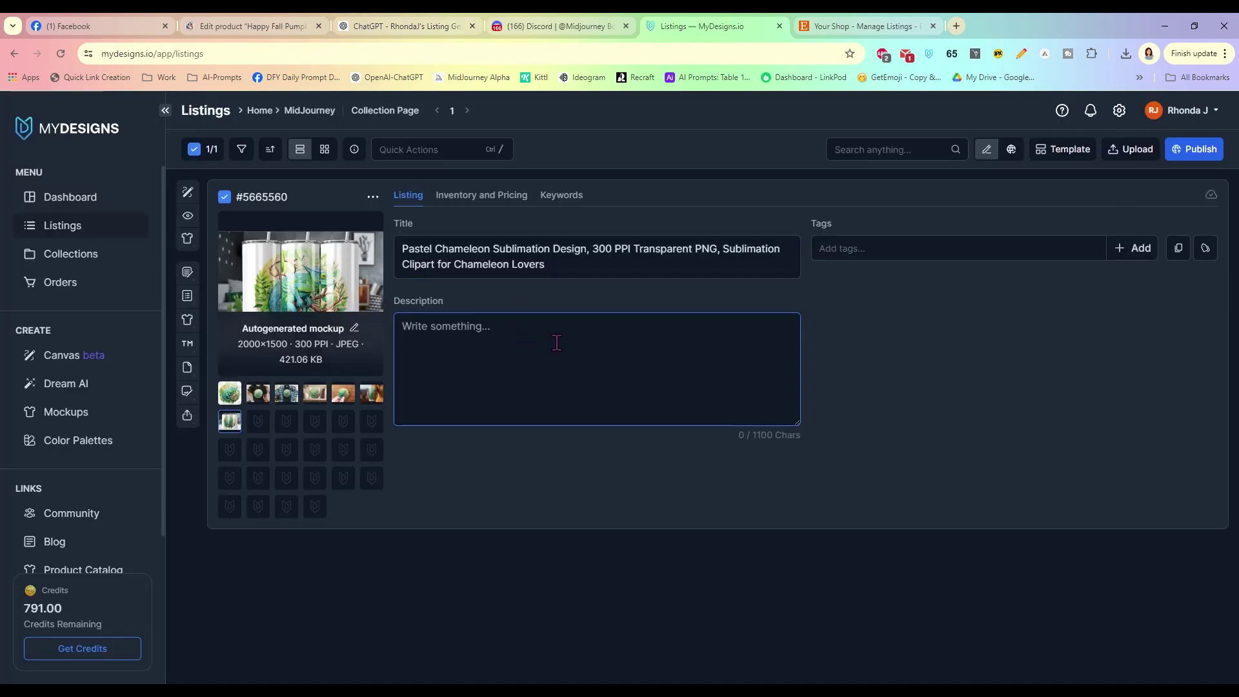
{"action": "key", "text": "ctrl+v"}
- Insert blank lines in the description before "Specifications:", before "Perfect For:" and before the closing "Don't miss out" line
{"action": "scroll", "coordinate": [506, 395], "scroll_direction": "up", "scroll_amount": 5}
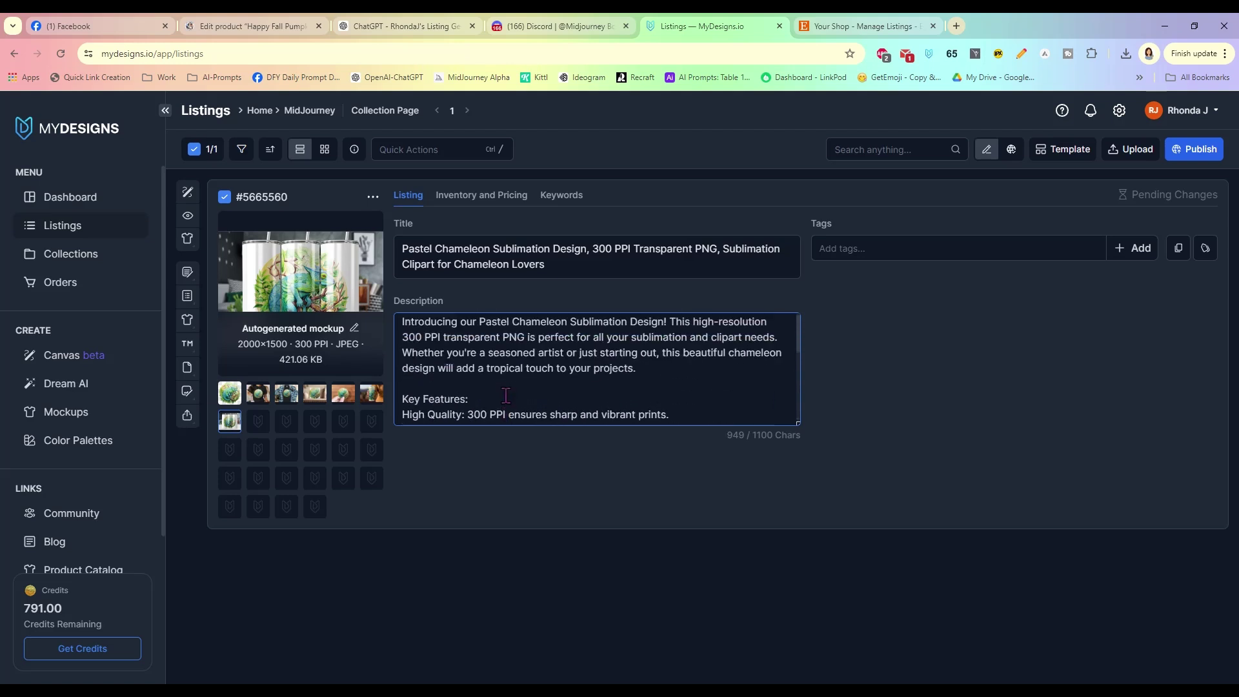
{"action": "scroll", "coordinate": [506, 396], "scroll_direction": "down", "scroll_amount": 4}
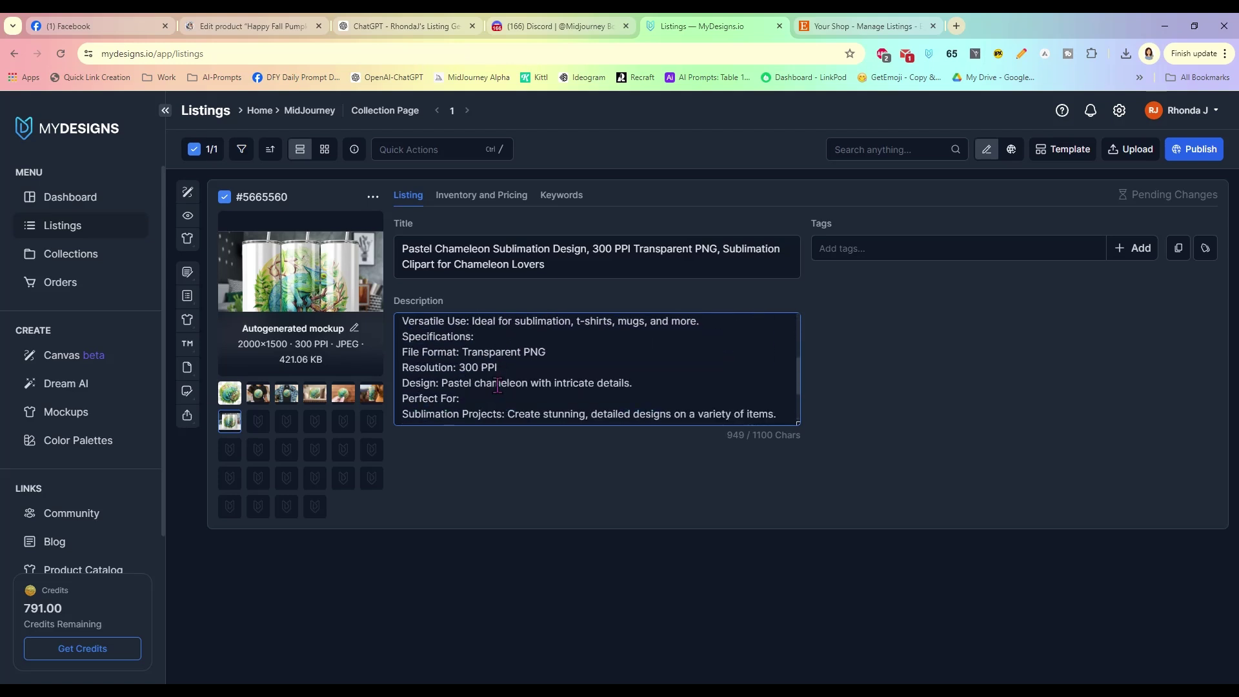
{"action": "scroll", "coordinate": [497, 385], "scroll_direction": "up", "scroll_amount": 1}
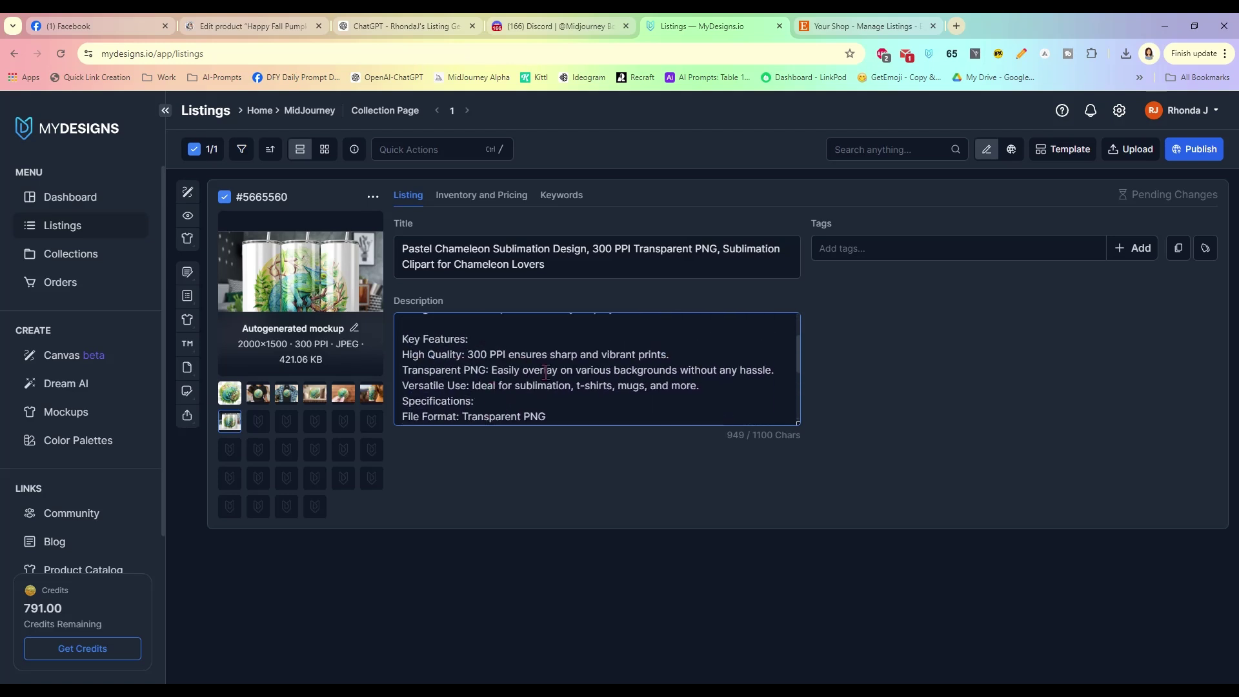
{"action": "left_click", "coordinate": [711, 388]}
{"action": "key", "text": "Return"}
{"action": "scroll", "coordinate": [711, 388], "scroll_direction": "down", "scroll_amount": 2}
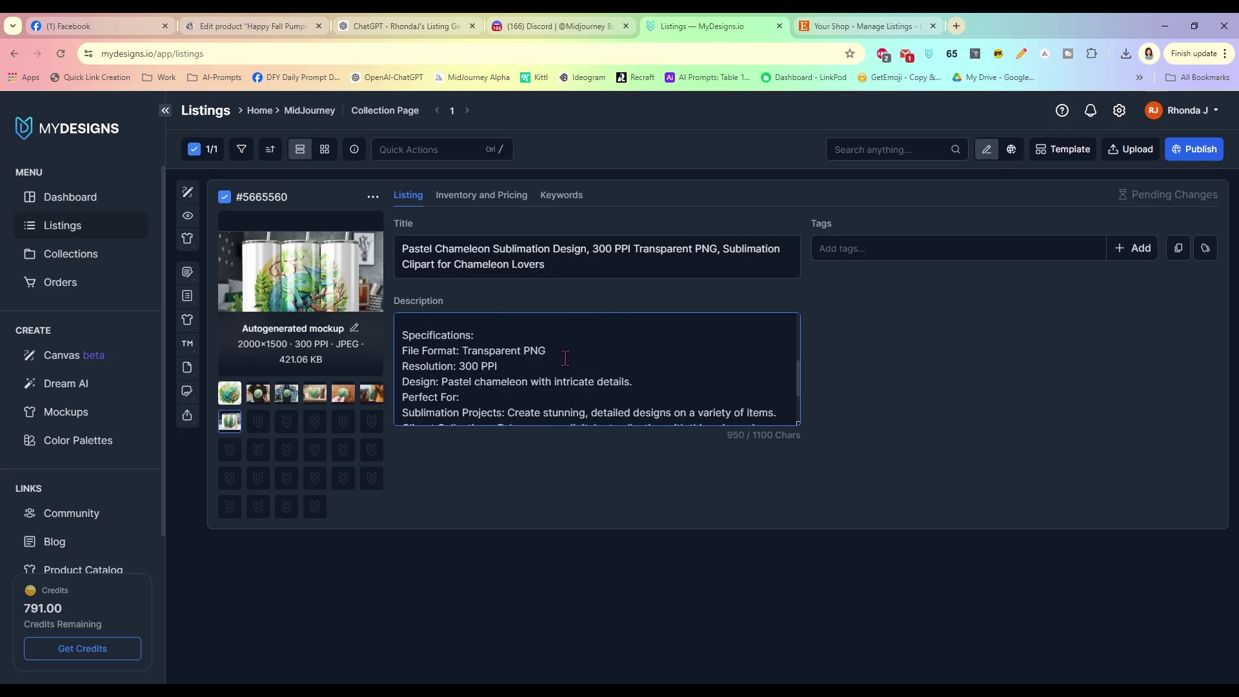
{"action": "left_click", "coordinate": [639, 382]}
{"action": "key", "text": "Return"}
{"action": "scroll", "coordinate": [639, 382], "scroll_direction": "down", "scroll_amount": 2}
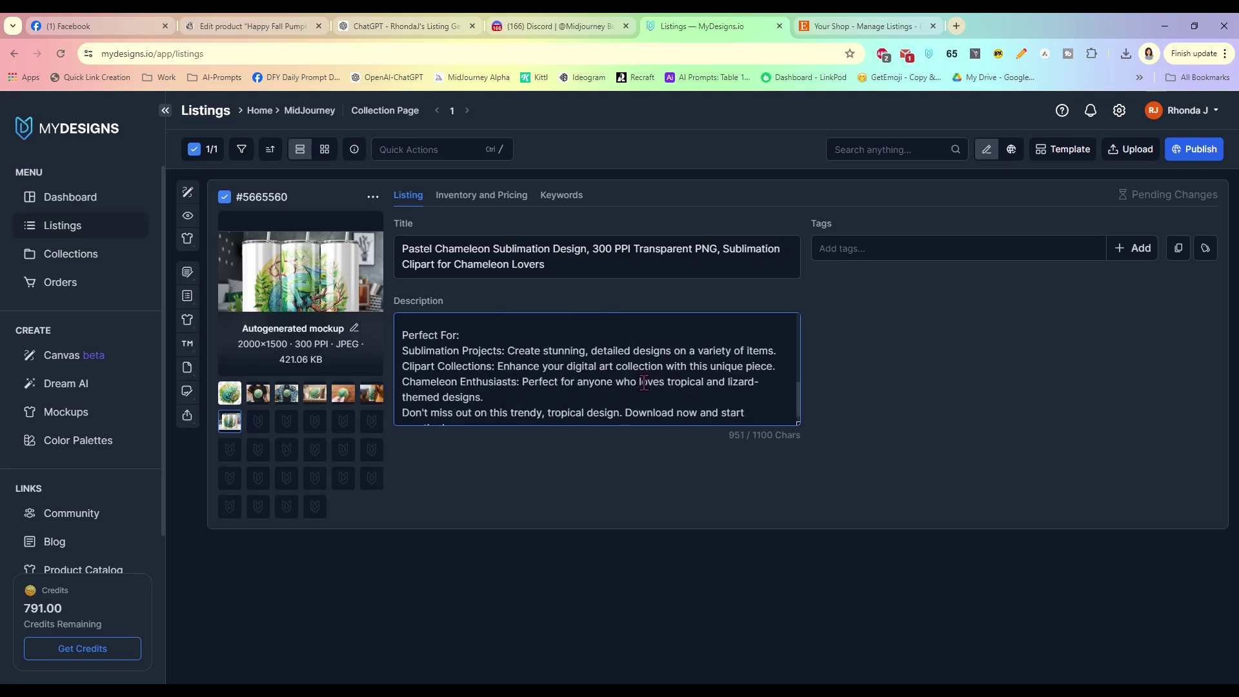
{"action": "left_click", "coordinate": [521, 396]}
{"action": "key", "text": "Return"}
{"action": "scroll", "coordinate": [522, 397], "scroll_direction": "down", "scroll_amount": 2}
{"action": "scroll", "coordinate": [535, 373], "scroll_direction": "up", "scroll_amount": 5}
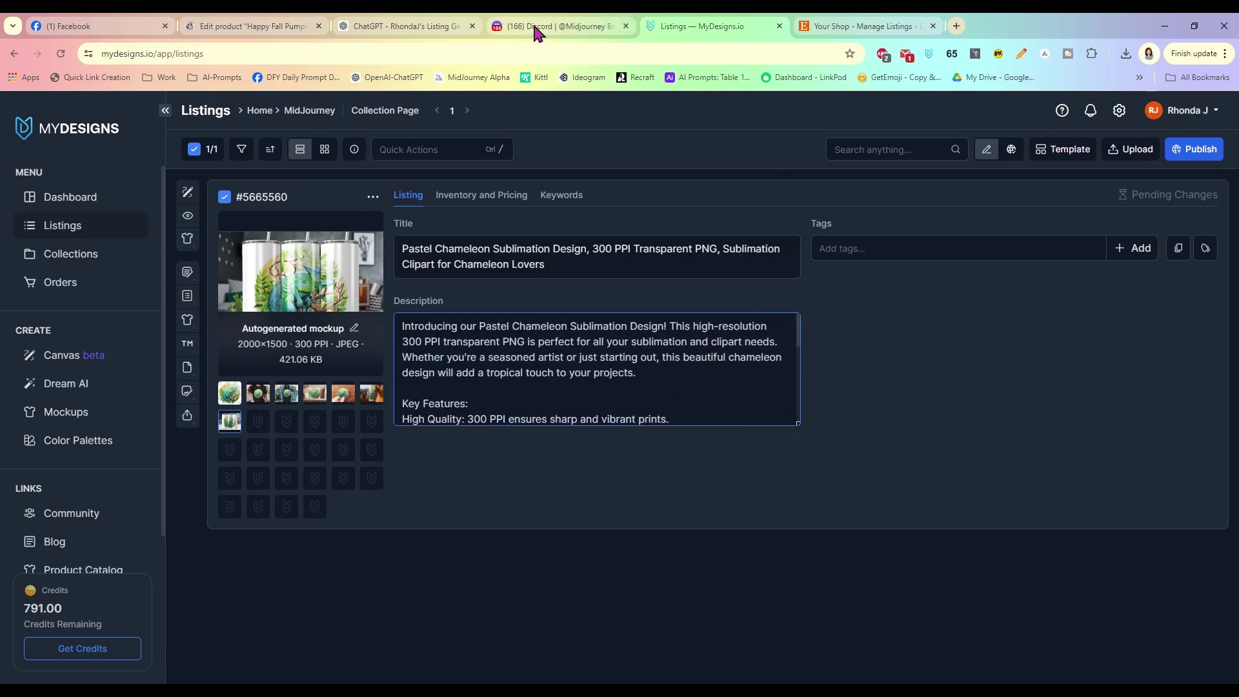
- Copy the first generated tag, "Pastel Chameleon", from ChatGPT and add it to the MyDesigns listing's tags
{"action": "left_click", "coordinate": [400, 25]}
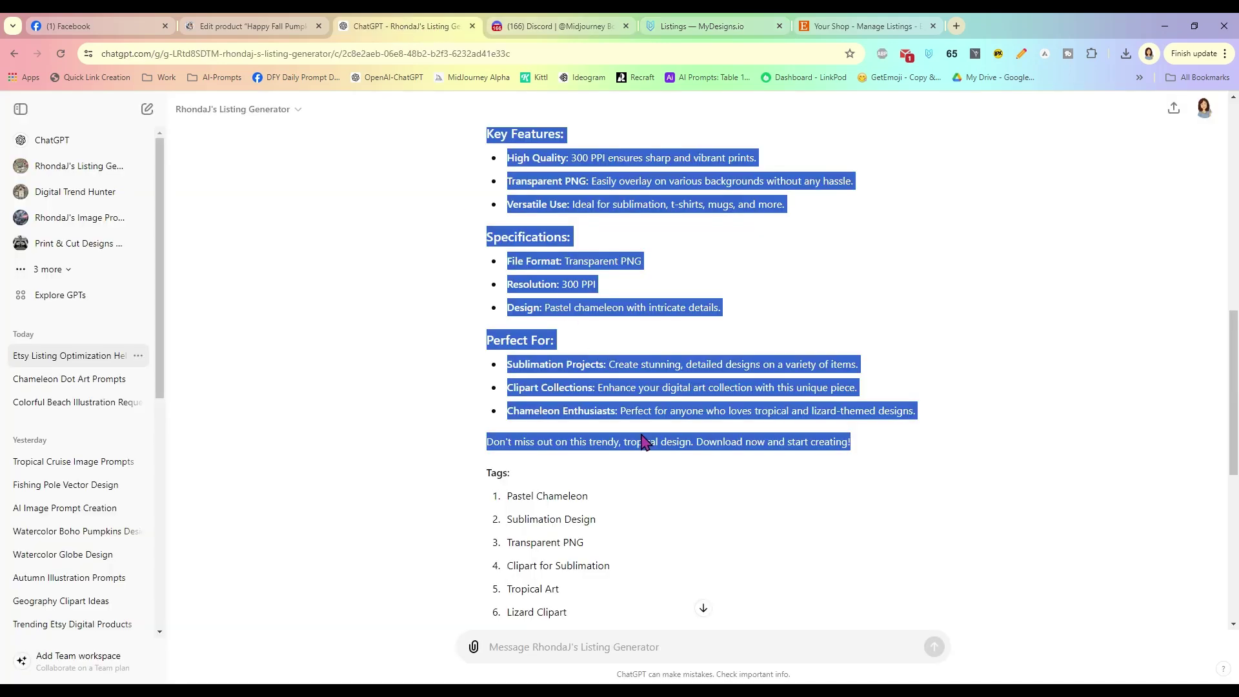
{"action": "scroll", "coordinate": [626, 403], "scroll_direction": "down", "scroll_amount": 2}
{"action": "scroll", "coordinate": [616, 381], "scroll_direction": "down", "scroll_amount": 1}
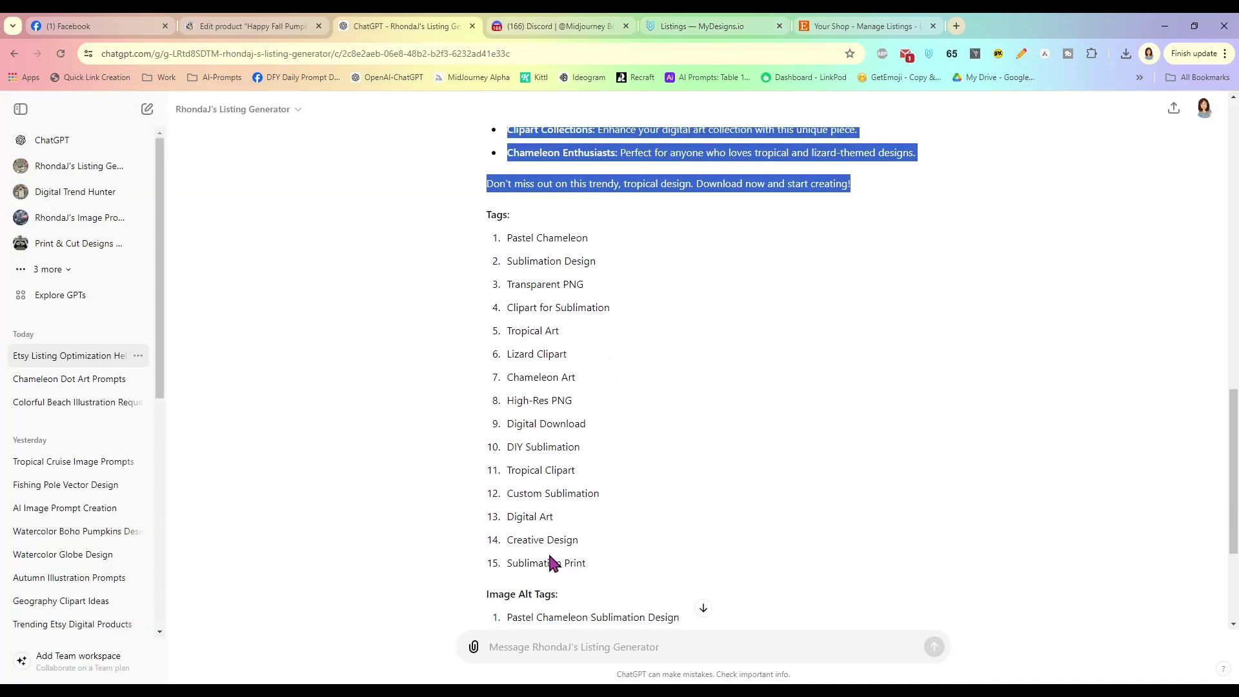
{"action": "left_click_drag", "start_coordinate": [589, 239], "coordinate": [509, 237]}
{"action": "key", "text": "ctrl+c"}
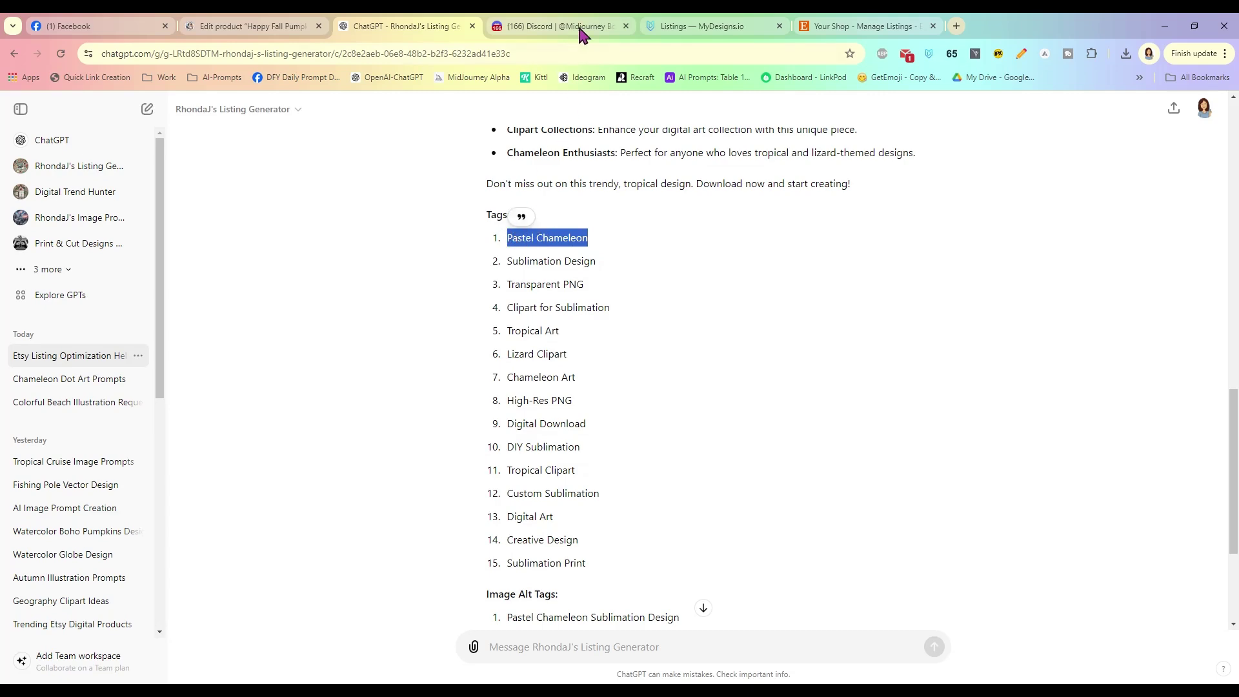
{"action": "left_click", "coordinate": [703, 27]}
{"action": "left_click", "coordinate": [855, 248]}
{"action": "key", "text": "ctrl+v"}
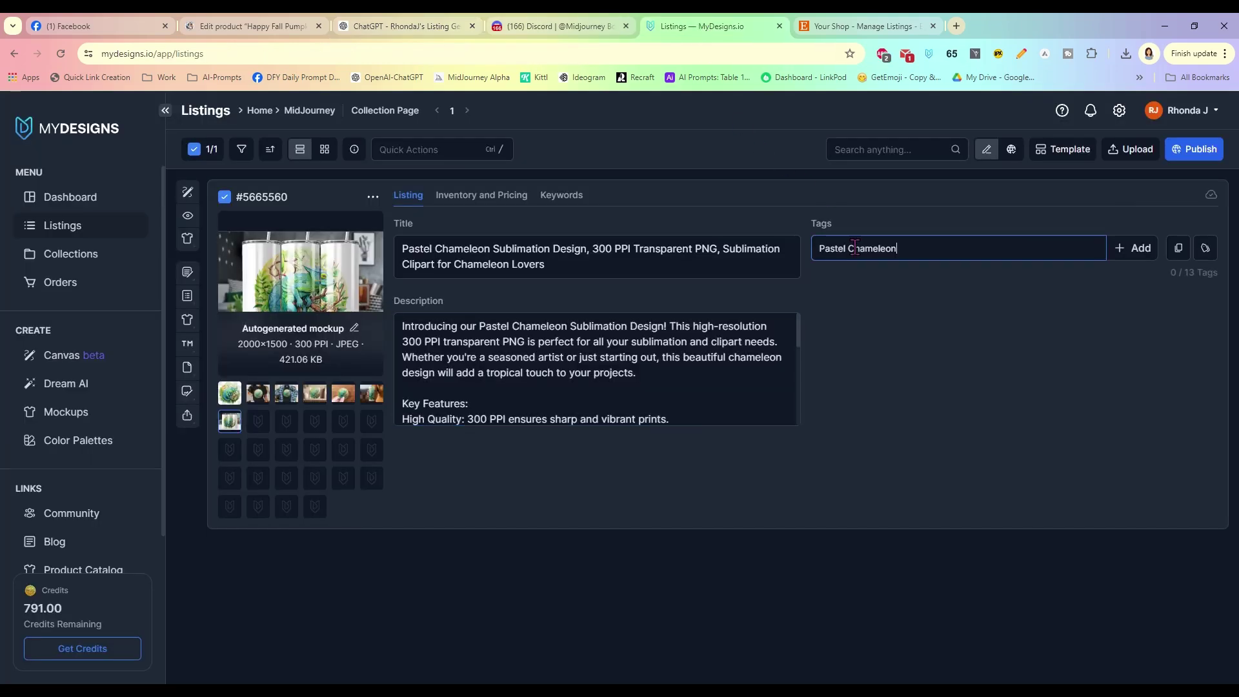
{"action": "left_click", "coordinate": [1133, 248]}
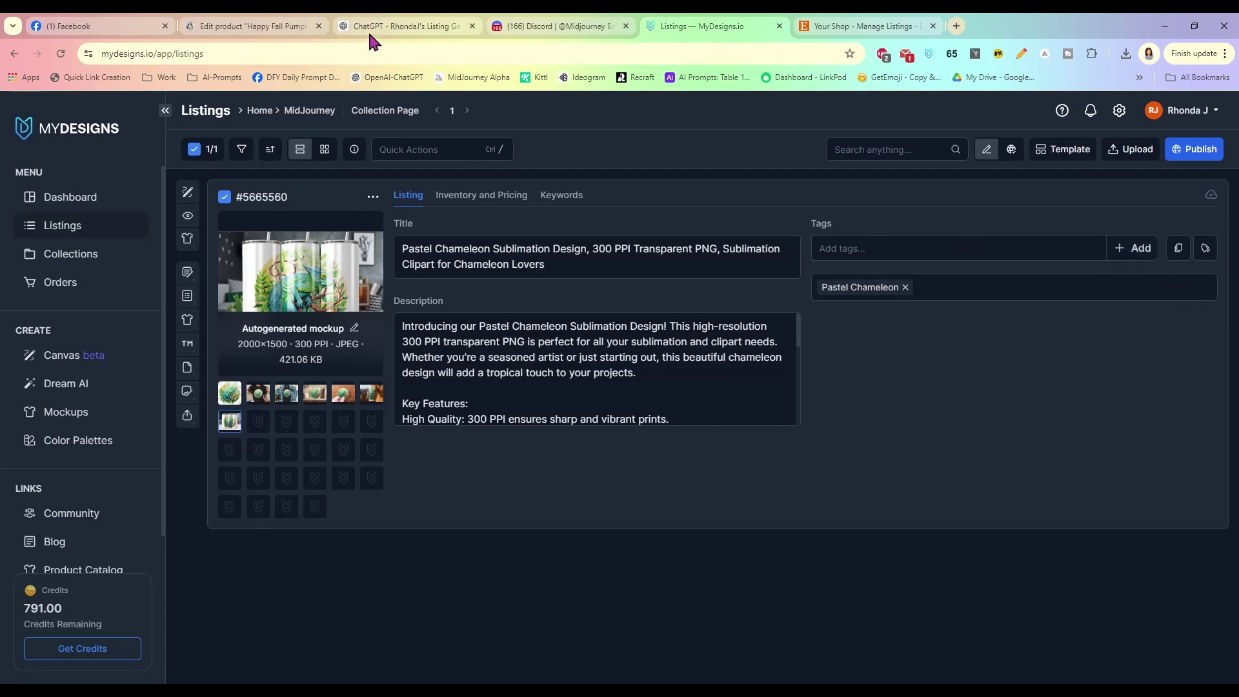
- Copy the tag "Sublimation Design" from the ChatGPT list and add it to the MyDesigns listing
{"action": "left_click", "coordinate": [431, 27]}
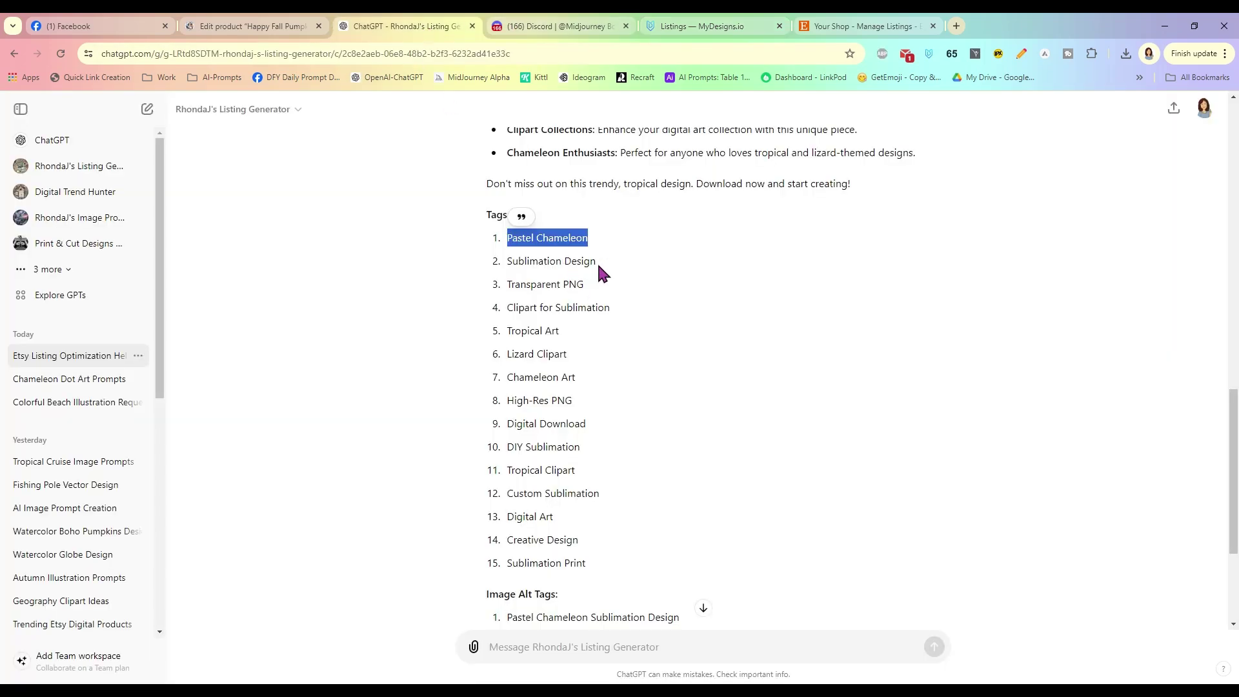
{"action": "left_click_drag", "start_coordinate": [596, 261], "coordinate": [510, 267]}
{"action": "key", "text": "ctrl+c"}
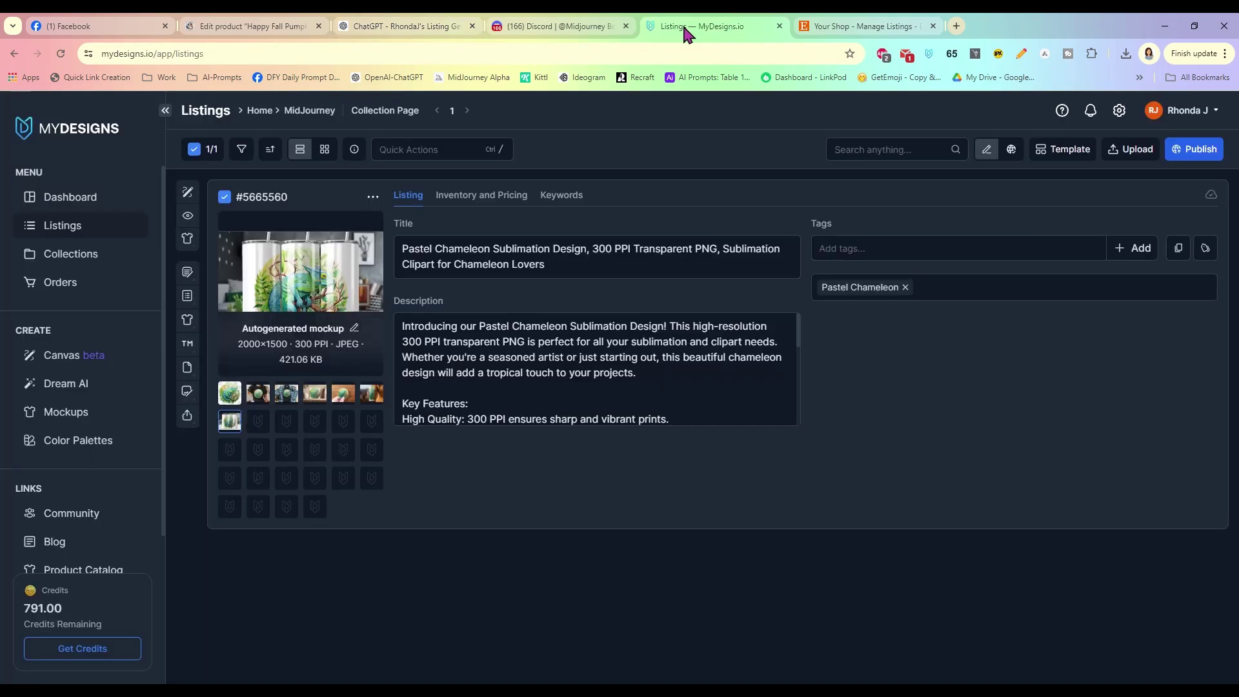
{"action": "left_click", "coordinate": [687, 26]}
{"action": "left_click", "coordinate": [864, 248]}
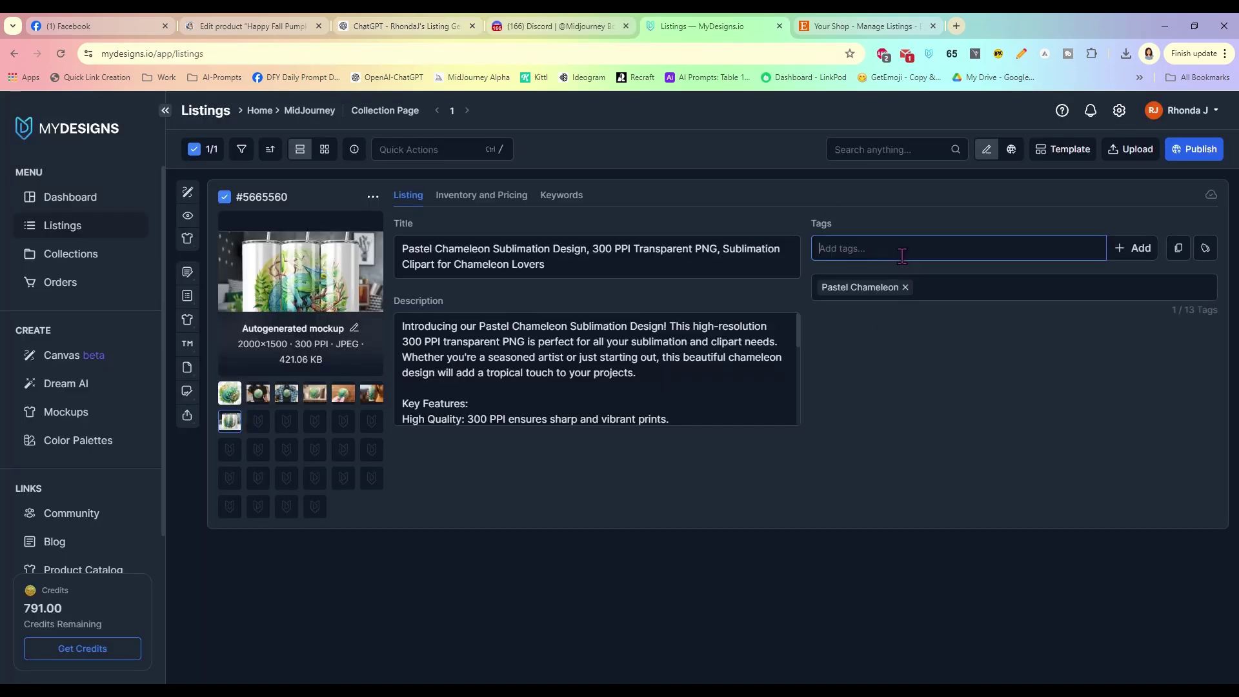
{"action": "key", "text": "ctrl+v"}
{"action": "left_click", "coordinate": [1132, 248]}
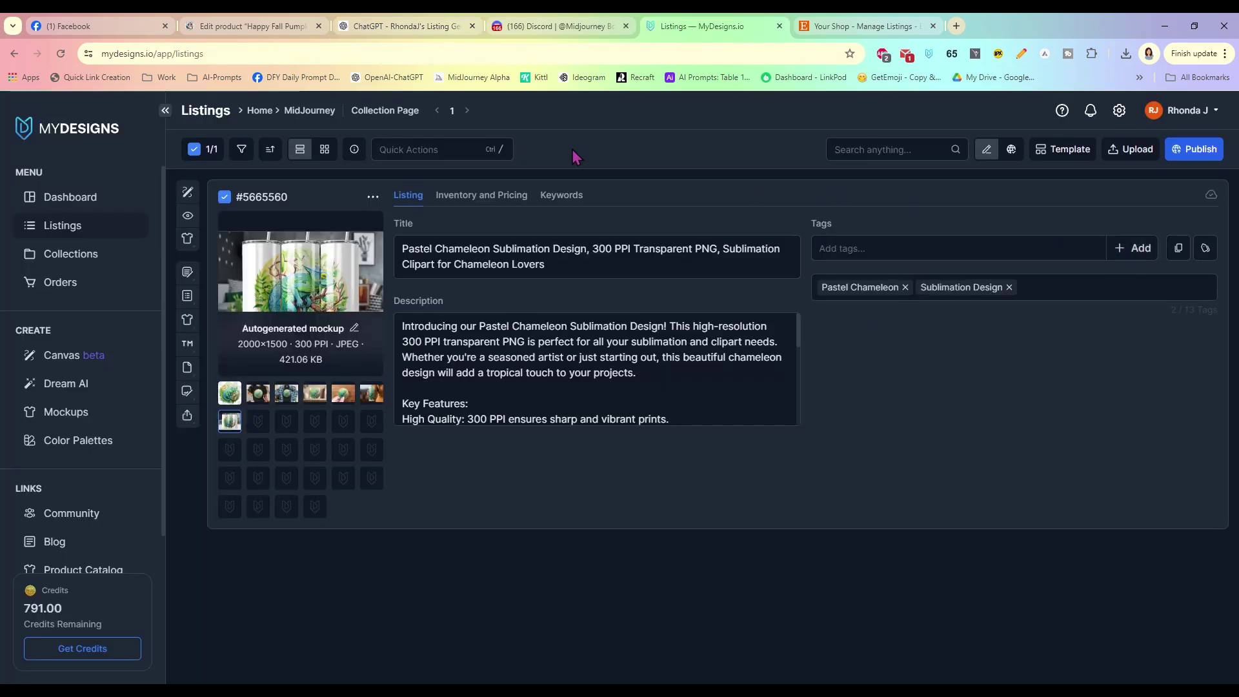
- Copy the tag "Transparent PNG" from the ChatGPT list and add it to the MyDesigns listing
{"action": "left_click", "coordinate": [410, 27]}
{"action": "left_click_drag", "start_coordinate": [586, 287], "coordinate": [507, 284]}
{"action": "key", "text": "ctrl+c"}
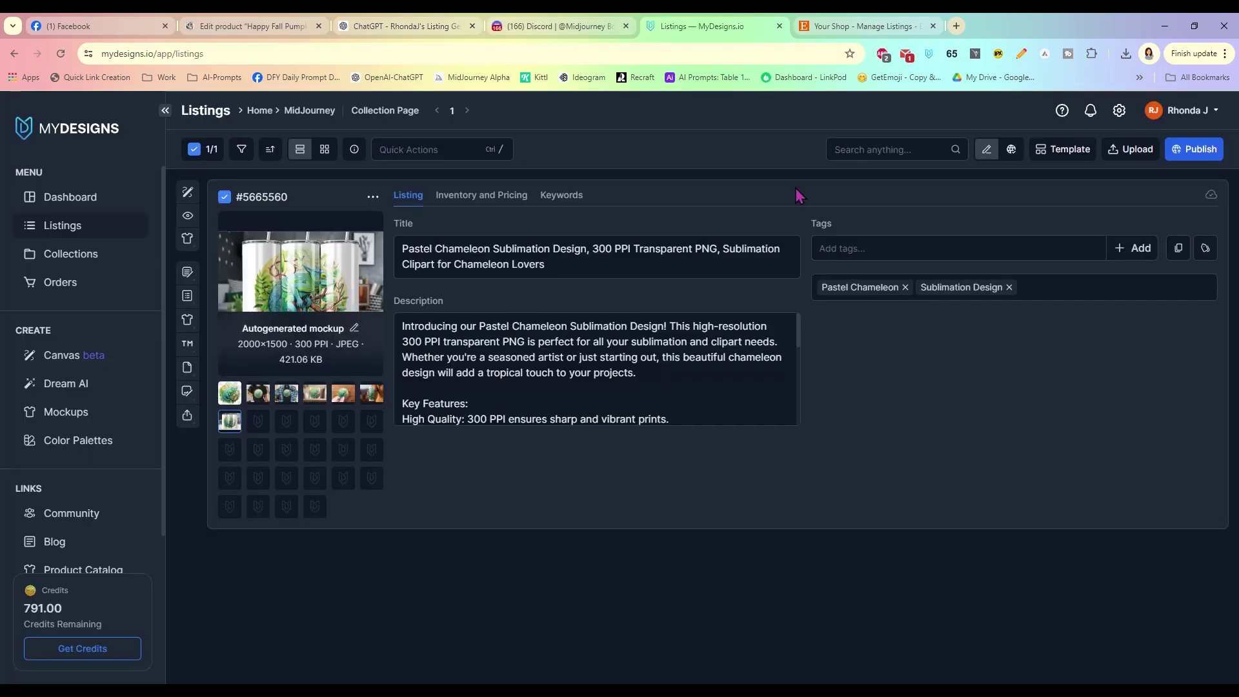
{"action": "left_click", "coordinate": [703, 26]}
{"action": "left_click", "coordinate": [990, 248]}
{"action": "key", "text": "ctrl+v"}
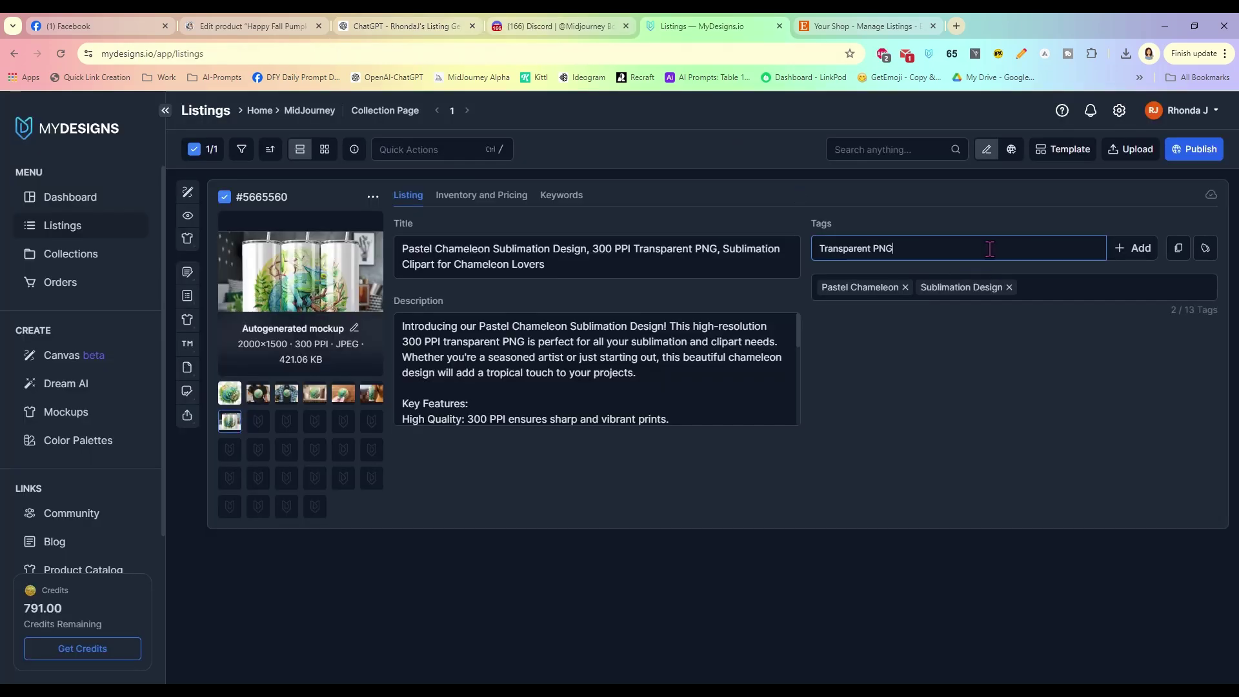
{"action": "left_click", "coordinate": [1133, 247]}
- Try adding the ChatGPT tag "Clipart for Sublimation" to the MyDesigns listing, and remove it from the tags again
{"action": "left_click", "coordinate": [400, 26]}
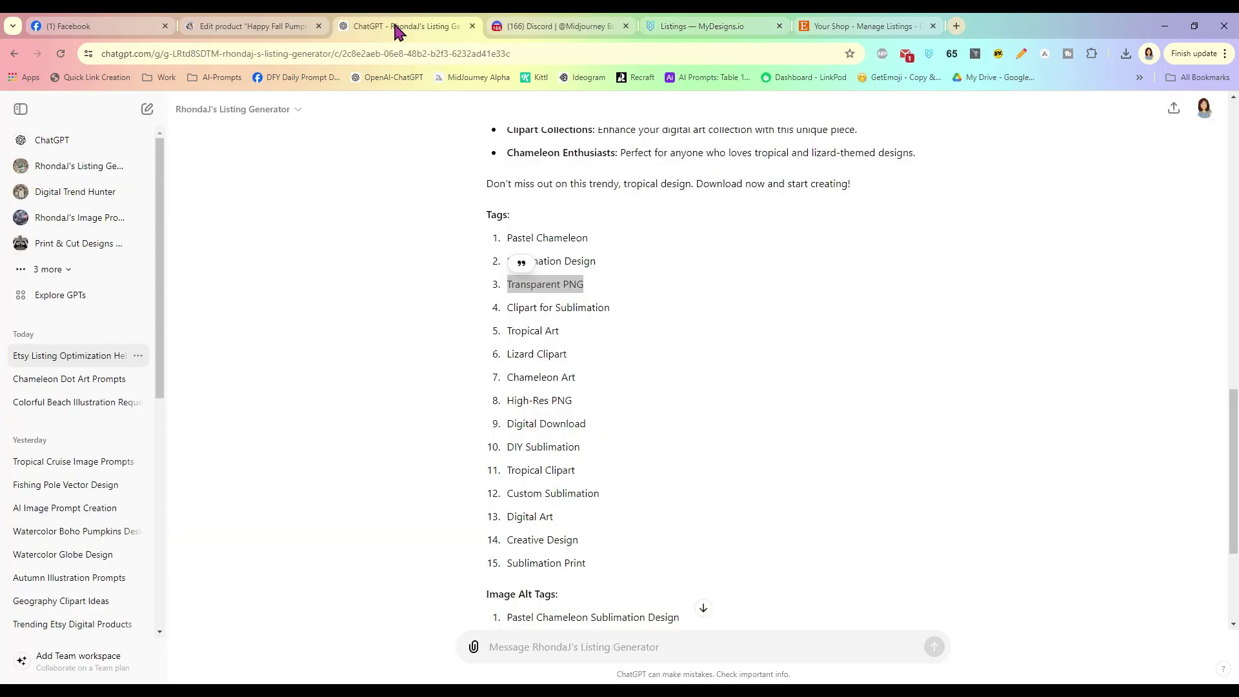
{"action": "left_click_drag", "start_coordinate": [613, 308], "coordinate": [507, 308]}
{"action": "key", "text": "ctrl+c"}
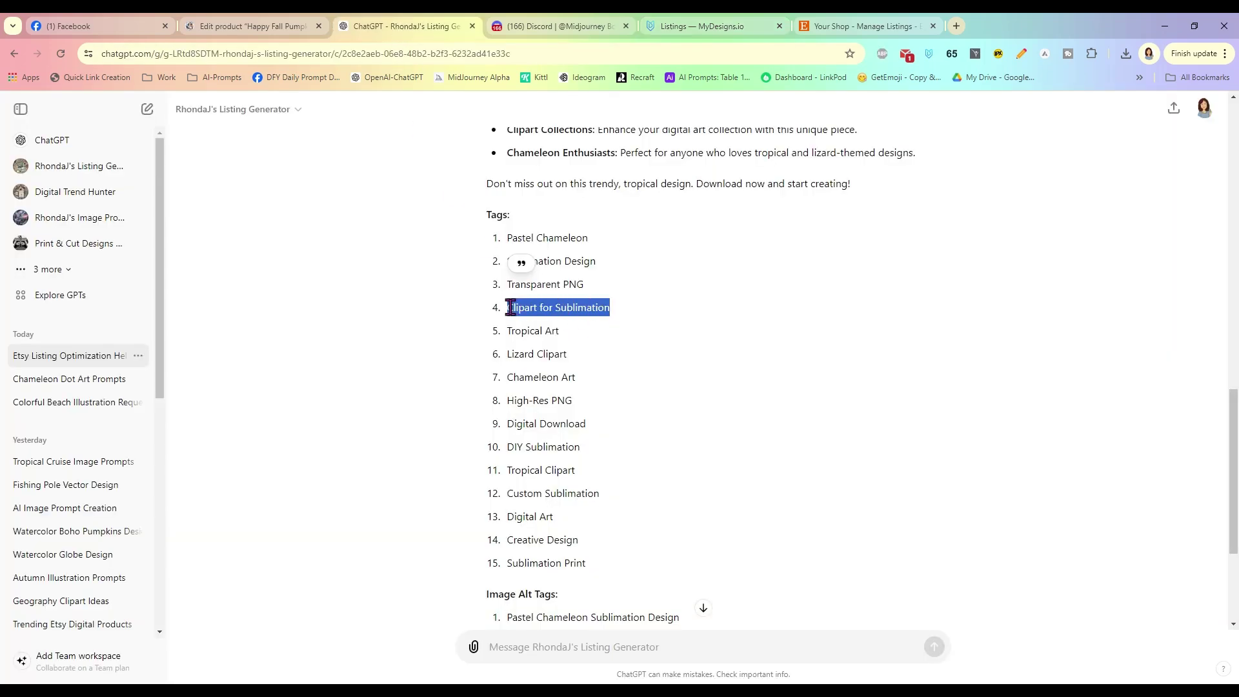
{"action": "left_click", "coordinate": [706, 26]}
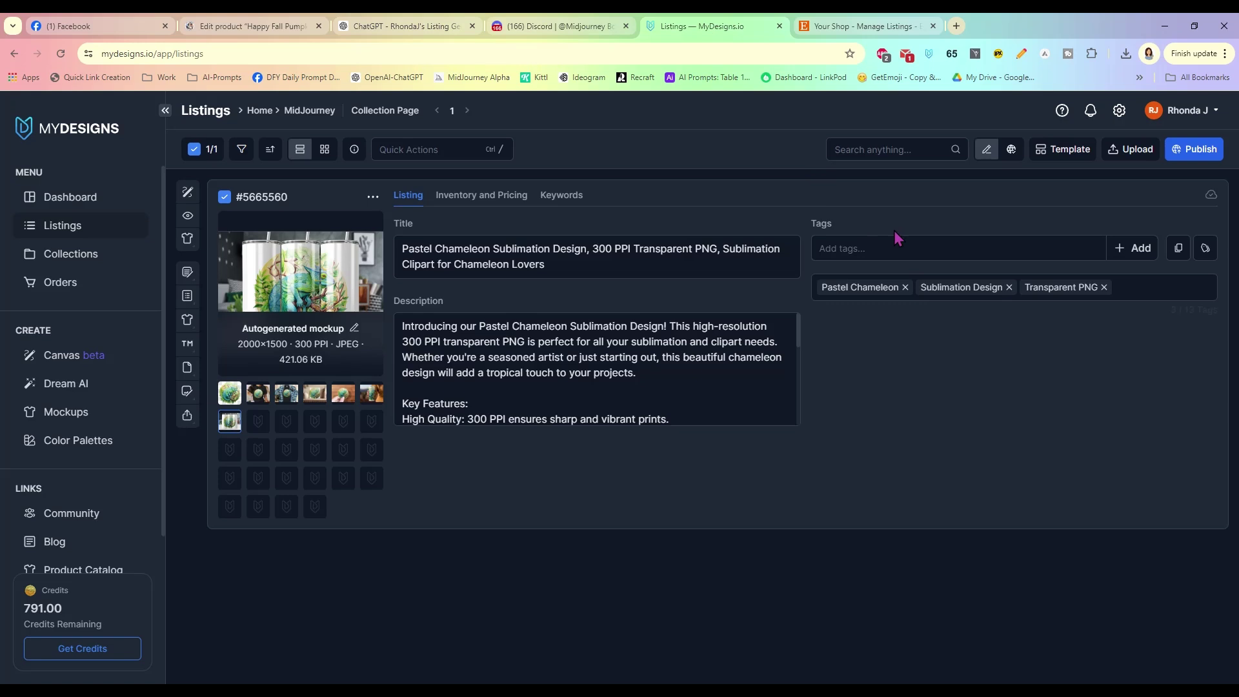
{"action": "left_click", "coordinate": [905, 242]}
{"action": "key", "text": "ctrl+v"}
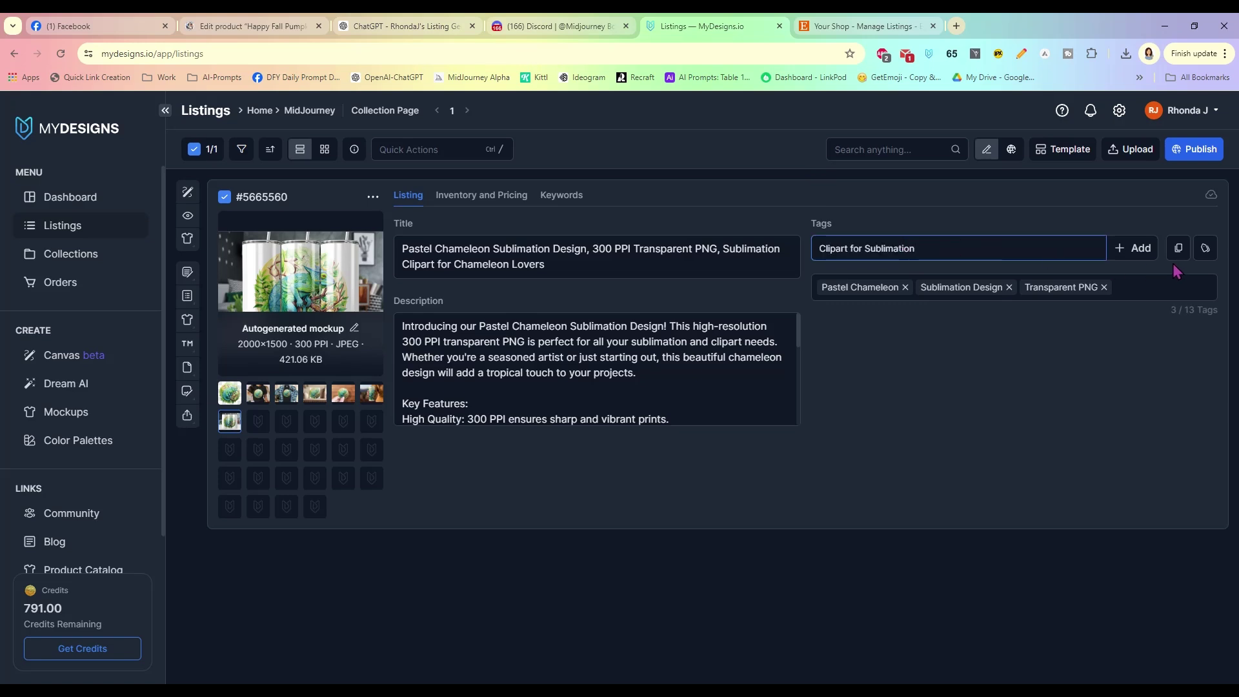
{"action": "left_click", "coordinate": [1133, 249]}
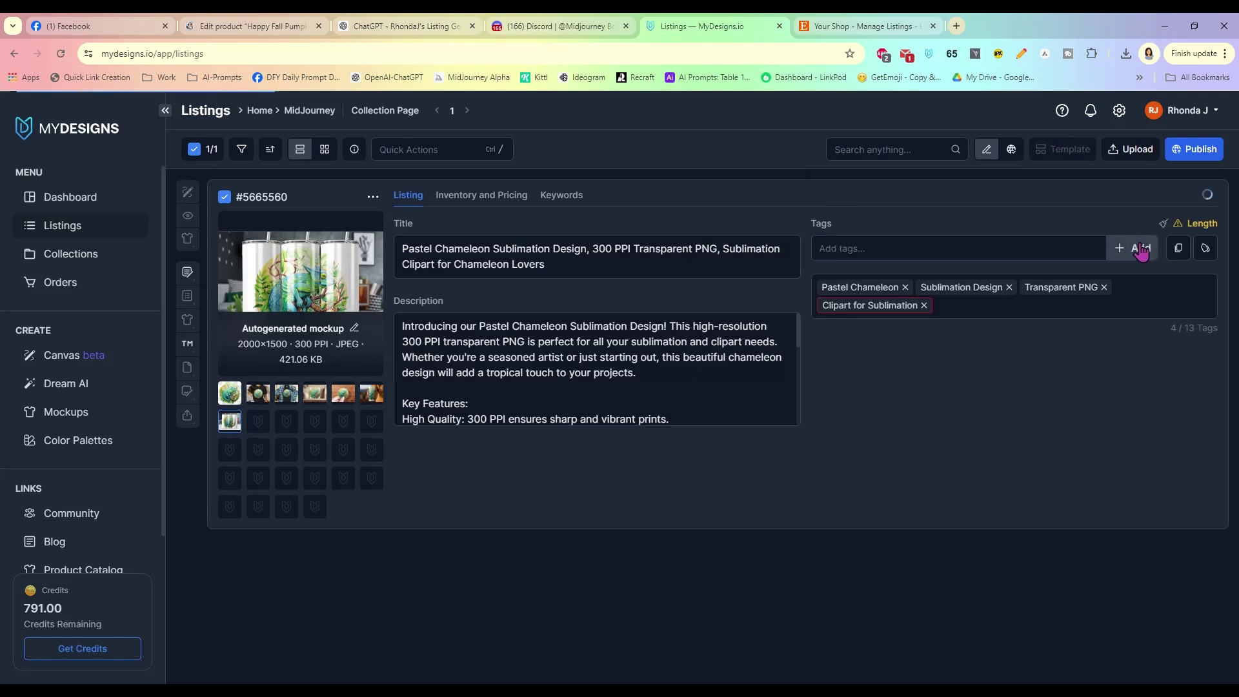
{"action": "left_click", "coordinate": [924, 305]}
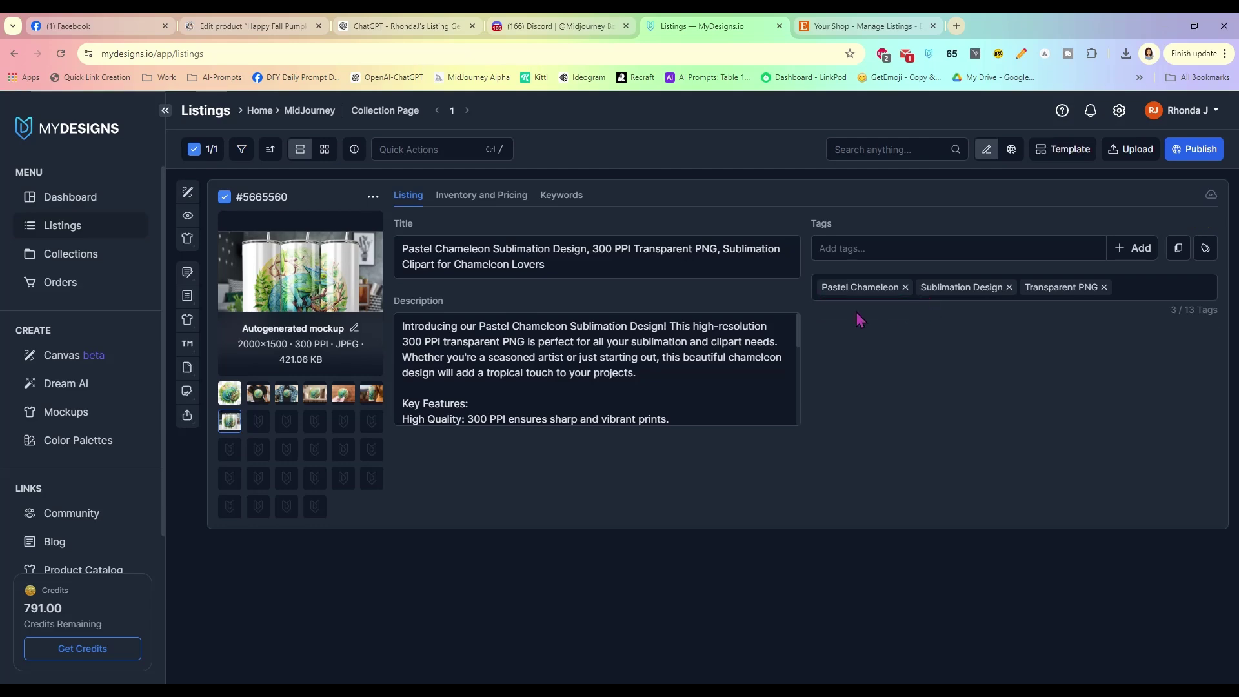
- Copy the tag "Tropical Art" from the ChatGPT list and add it to the MyDesigns listing
{"action": "left_click", "coordinate": [365, 27]}
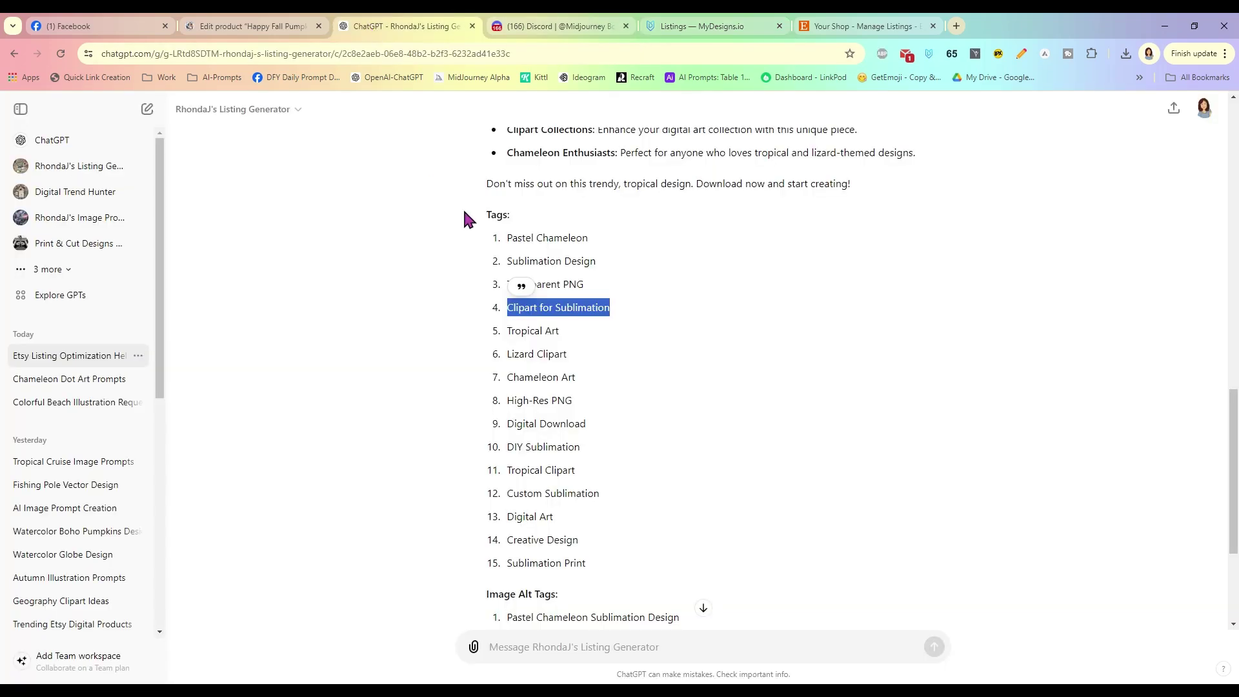
{"action": "triple_click", "coordinate": [568, 330]}
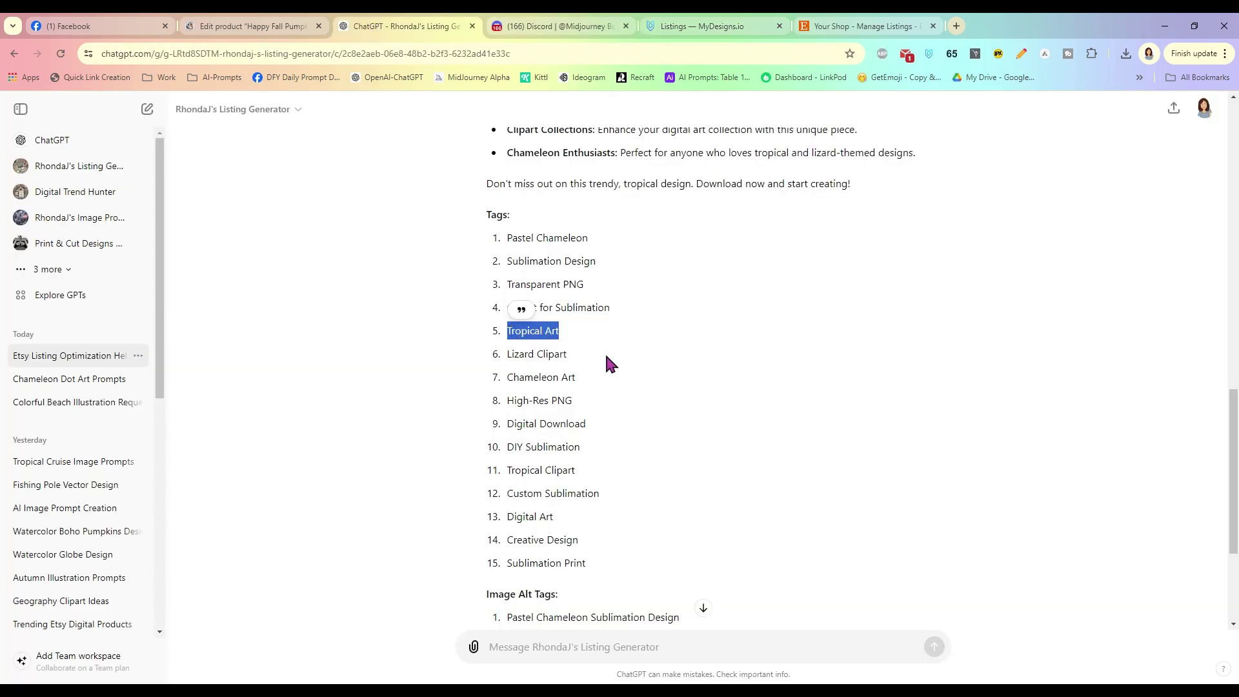
{"action": "key", "text": "ctrl+c"}
{"action": "left_click", "coordinate": [671, 25]}
{"action": "left_click", "coordinate": [904, 248]}
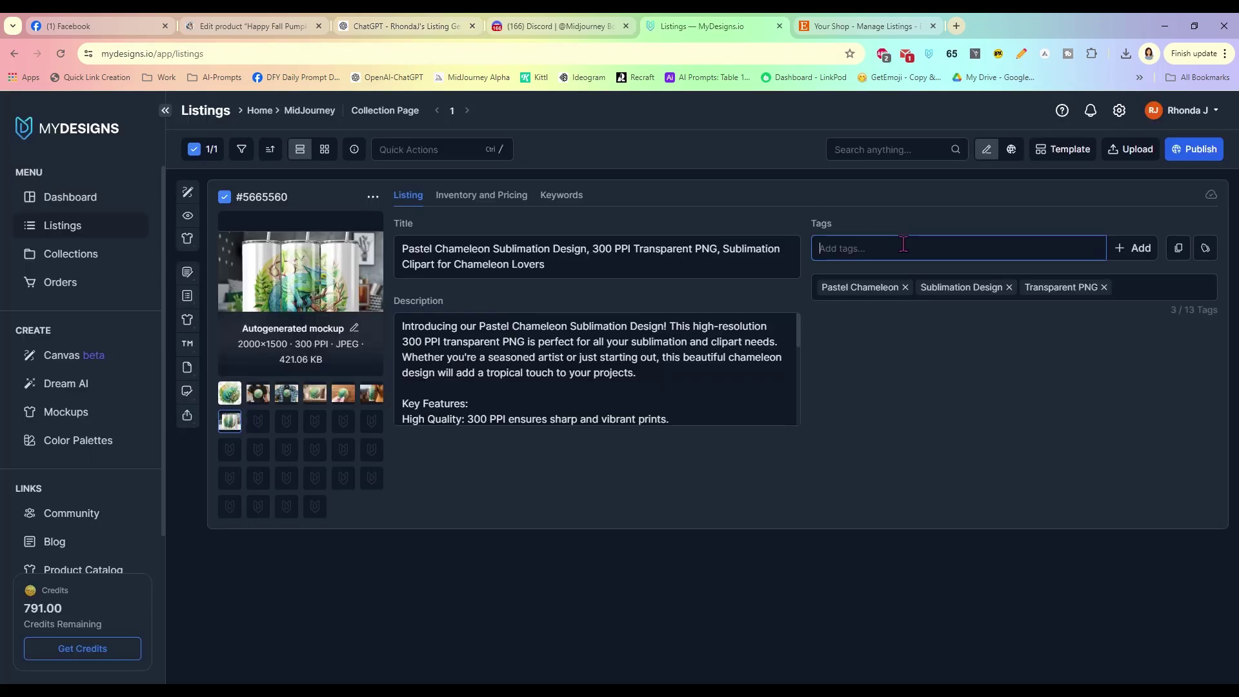
{"action": "key", "text": "ctrl+v"}
{"action": "left_click", "coordinate": [1135, 248]}
- Add the tags Lizard Clipart, Chameleon Art, High-Res PNG, chameleon, clipart, reptiles, animal art, reptile themed art and chameleon clipart to the MyDesigns listing
{"action": "left_click", "coordinate": [400, 26]}
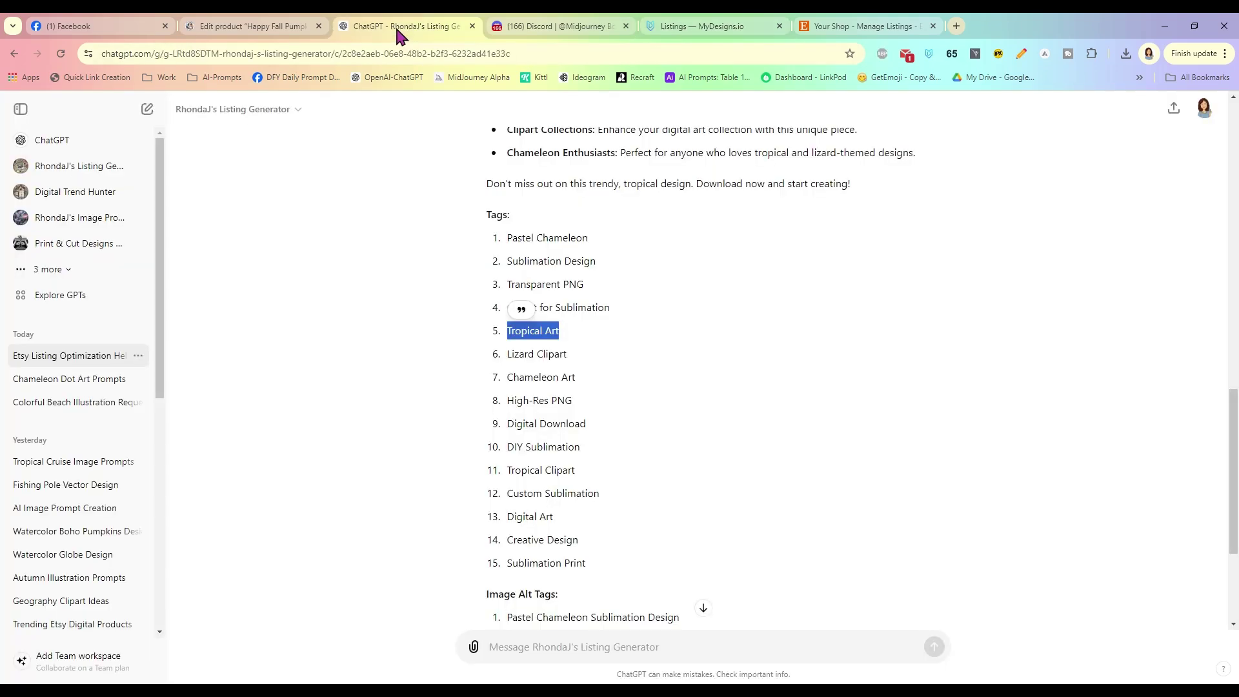
{"action": "scroll", "coordinate": [581, 336], "scroll_direction": "down", "scroll_amount": 1}
{"action": "left_click_drag", "start_coordinate": [568, 292], "coordinate": [504, 288]}
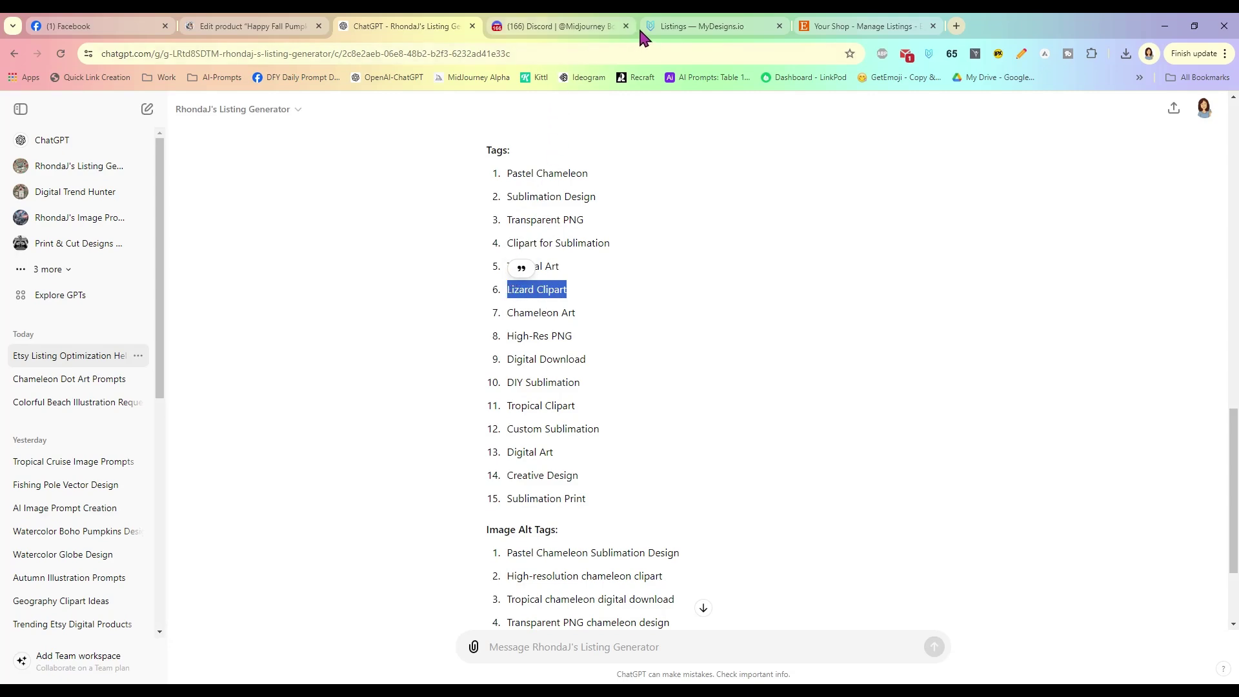
{"action": "left_click", "coordinate": [679, 27]}
{"action": "left_click", "coordinate": [953, 248]}
{"action": "key", "text": "ctrl+v"}
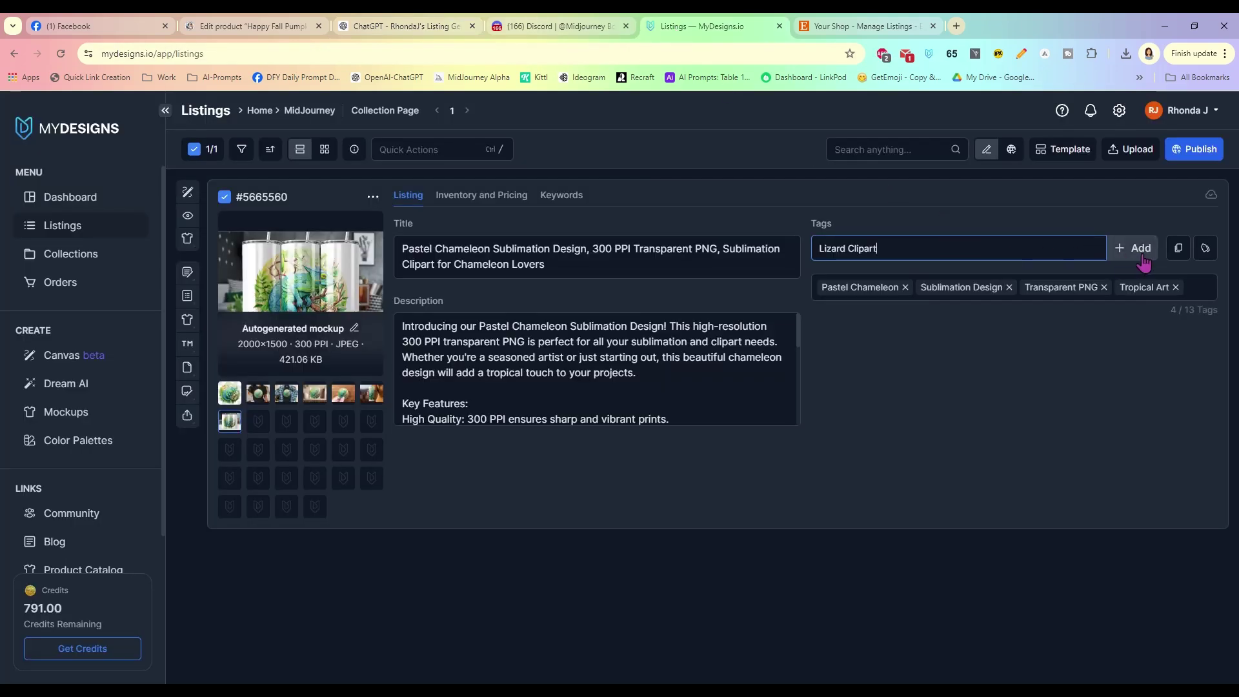
{"action": "left_click", "coordinate": [1132, 248]}
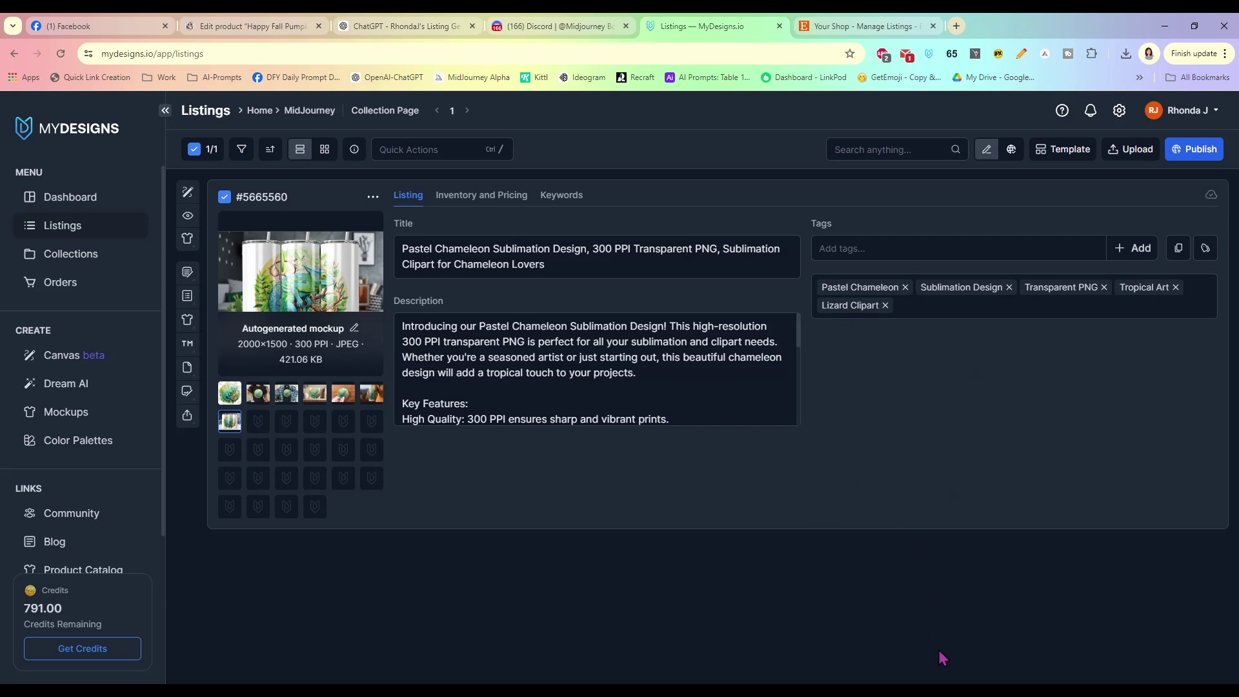
{"action": "key", "text": "ctrl+v"}
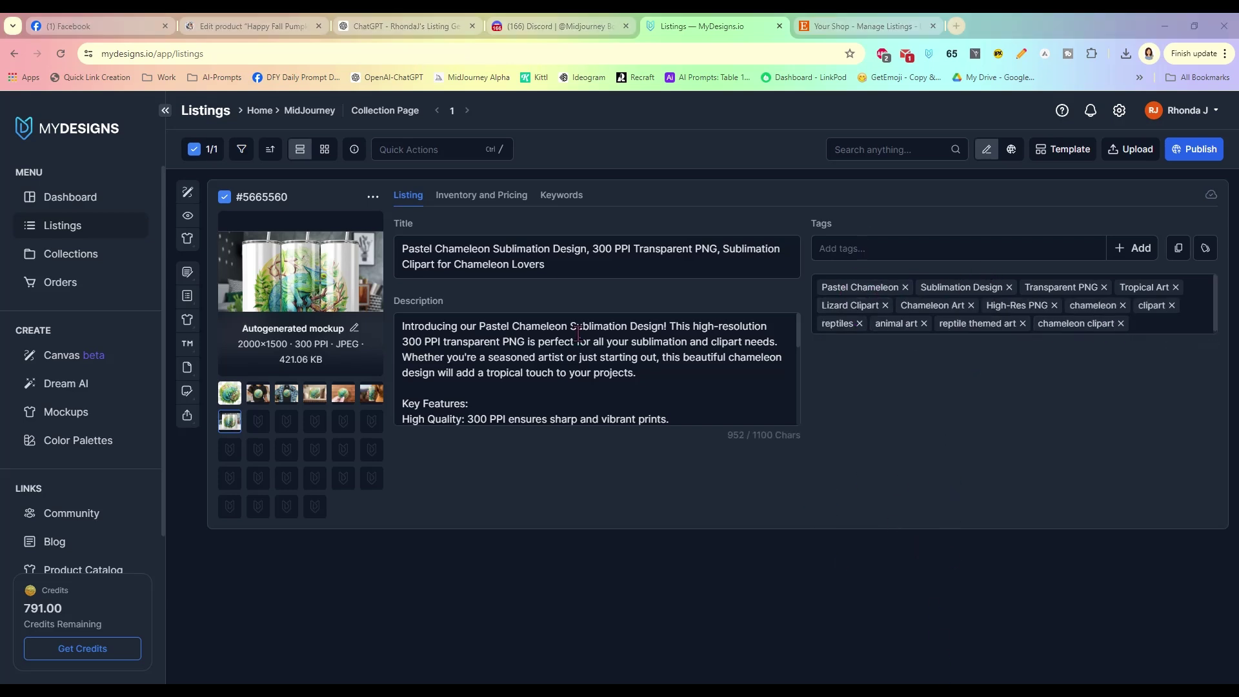
- Set the listing's price to 2.99 and its quantity to 999
{"action": "left_click", "coordinate": [462, 200]}
{"action": "left_click", "coordinate": [486, 249]}
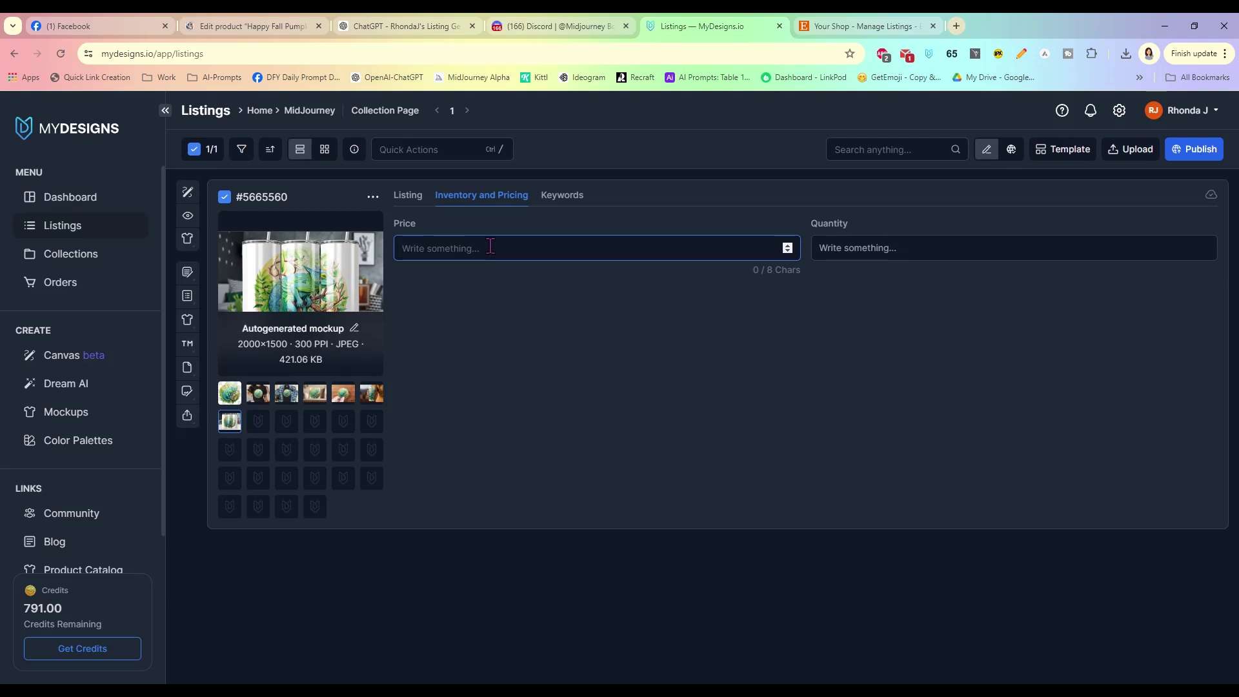
{"action": "type", "text": "2.99"}
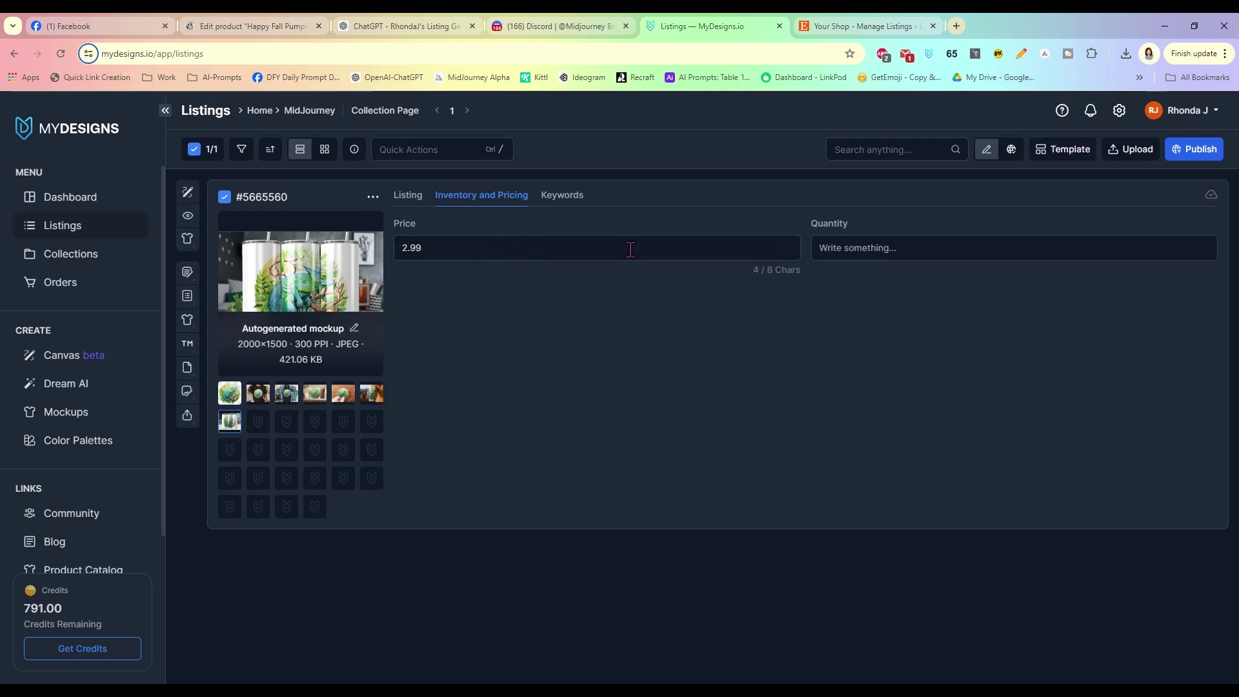
{"action": "left_click", "coordinate": [860, 248]}
{"action": "left_click", "coordinate": [860, 248]}
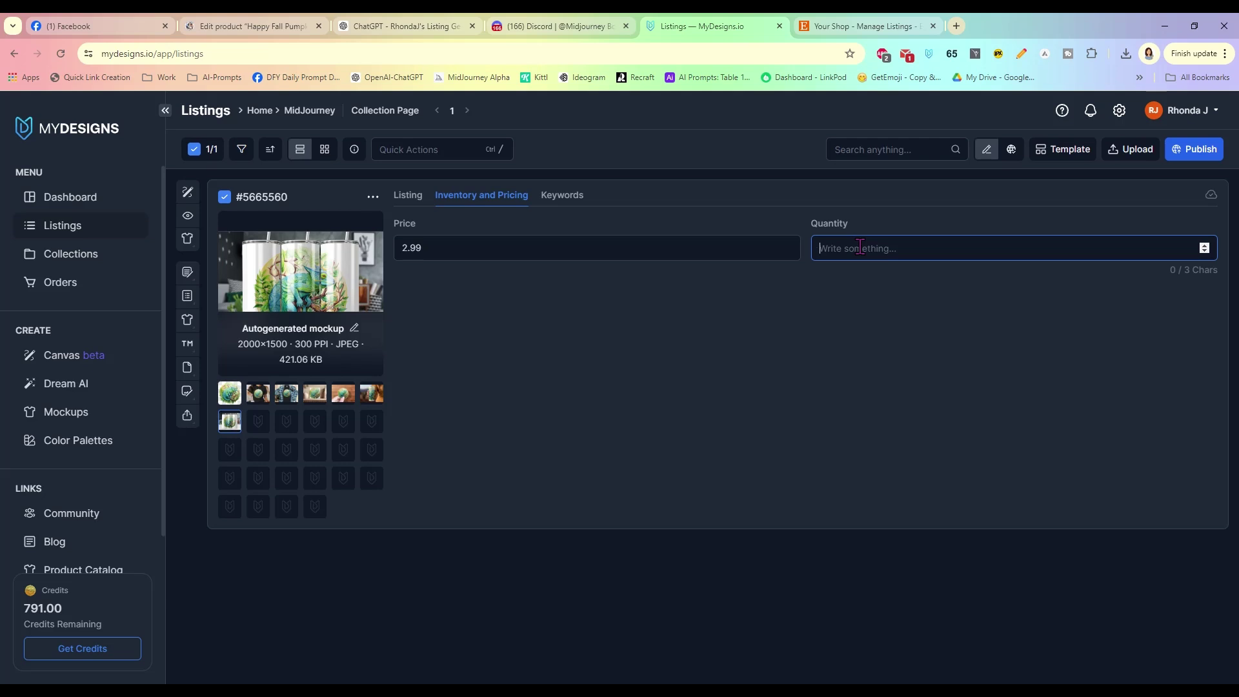
{"action": "type", "text": "999"}
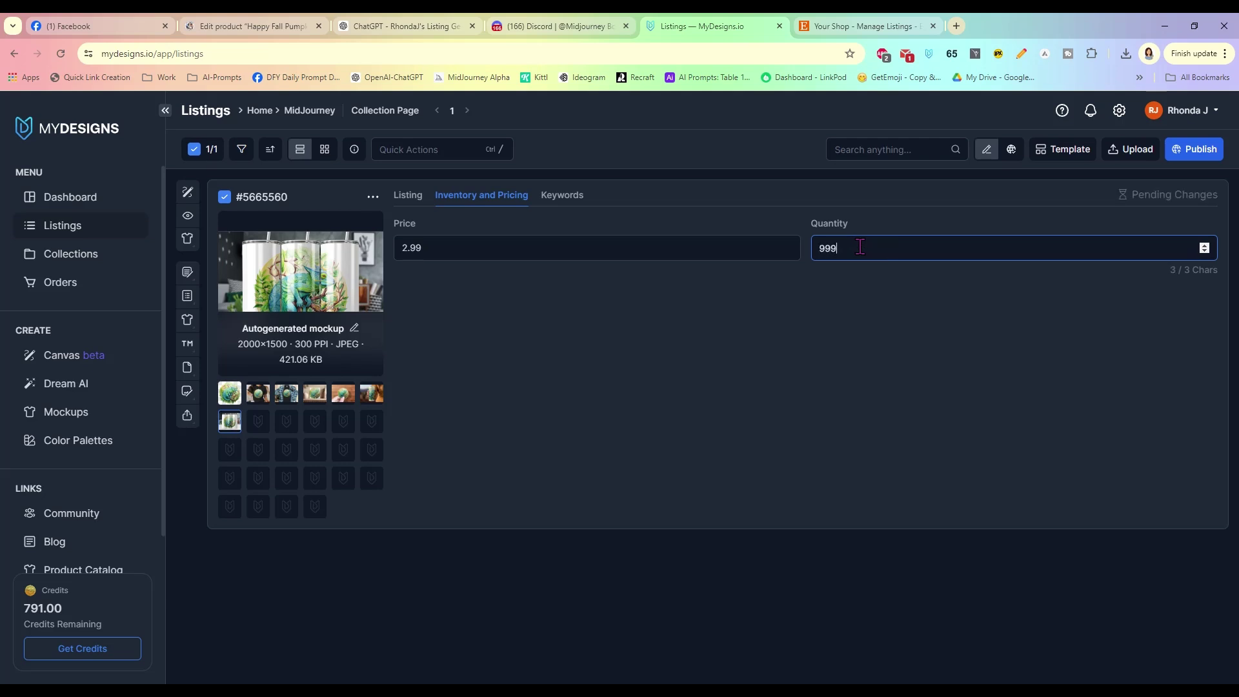
- Enter "Chameleon Clipart" as the listing's primary keyword and "Lizard PNG" as its secondary keyword
{"action": "left_click", "coordinate": [562, 195]}
{"action": "left_click", "coordinate": [547, 252]}
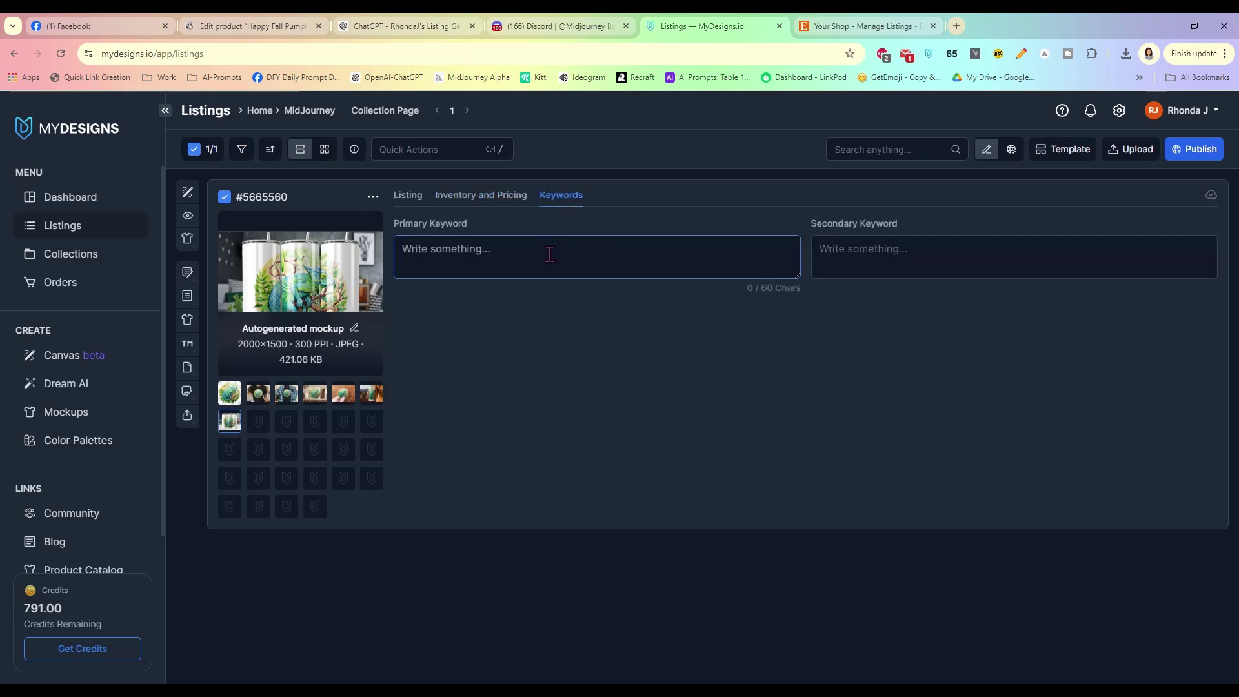
{"action": "type", "text": "Chameleon Clipart"}
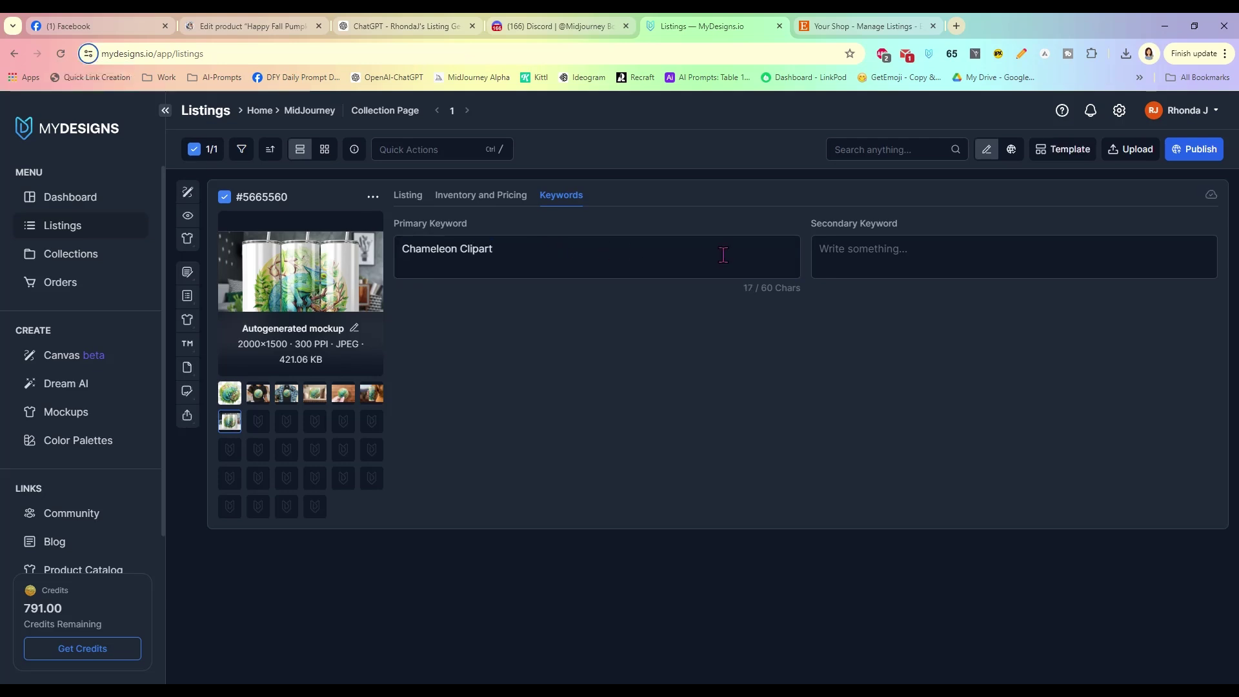
{"action": "left_click", "coordinate": [890, 260]}
{"action": "type", "text": "Cha"}
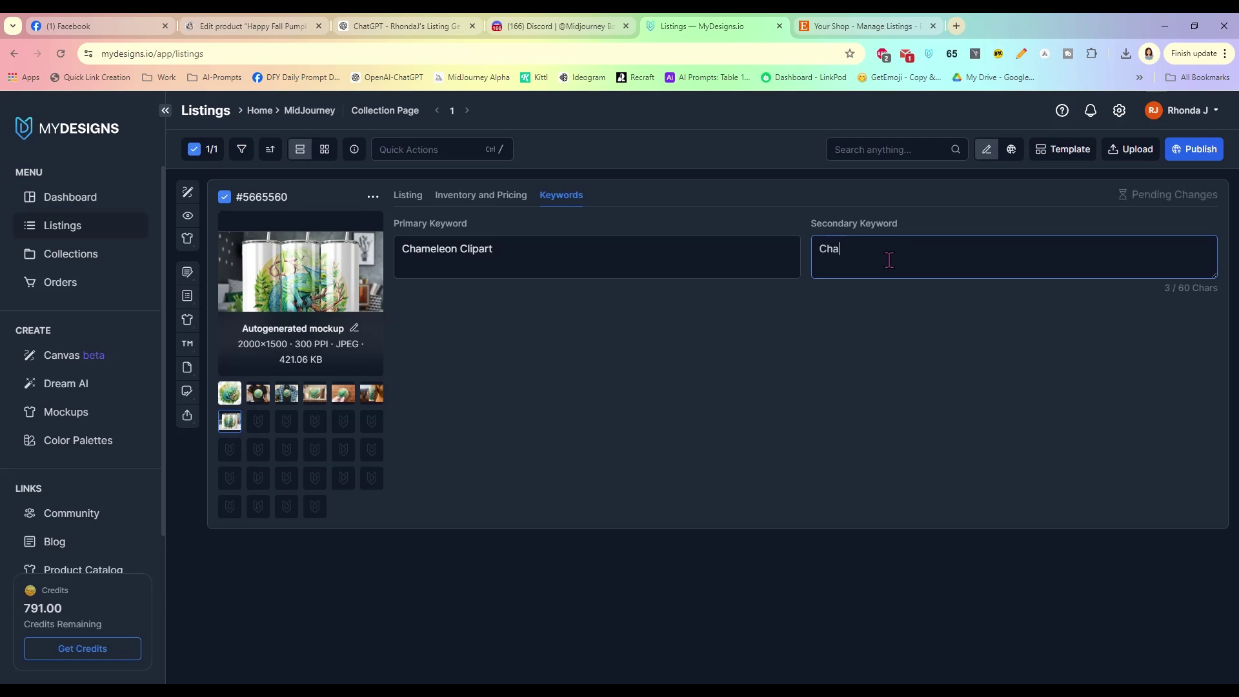
{"action": "type", "text": "m"}
{"action": "key", "text": "BackSpace"}
{"action": "key", "text": "BackSpace"}
{"action": "key", "text": "BackSpace"}
{"action": "key", "text": "BackSpace"}
{"action": "type", "text": "Liz"}
{"action": "left_click", "coordinate": [823, 311]}
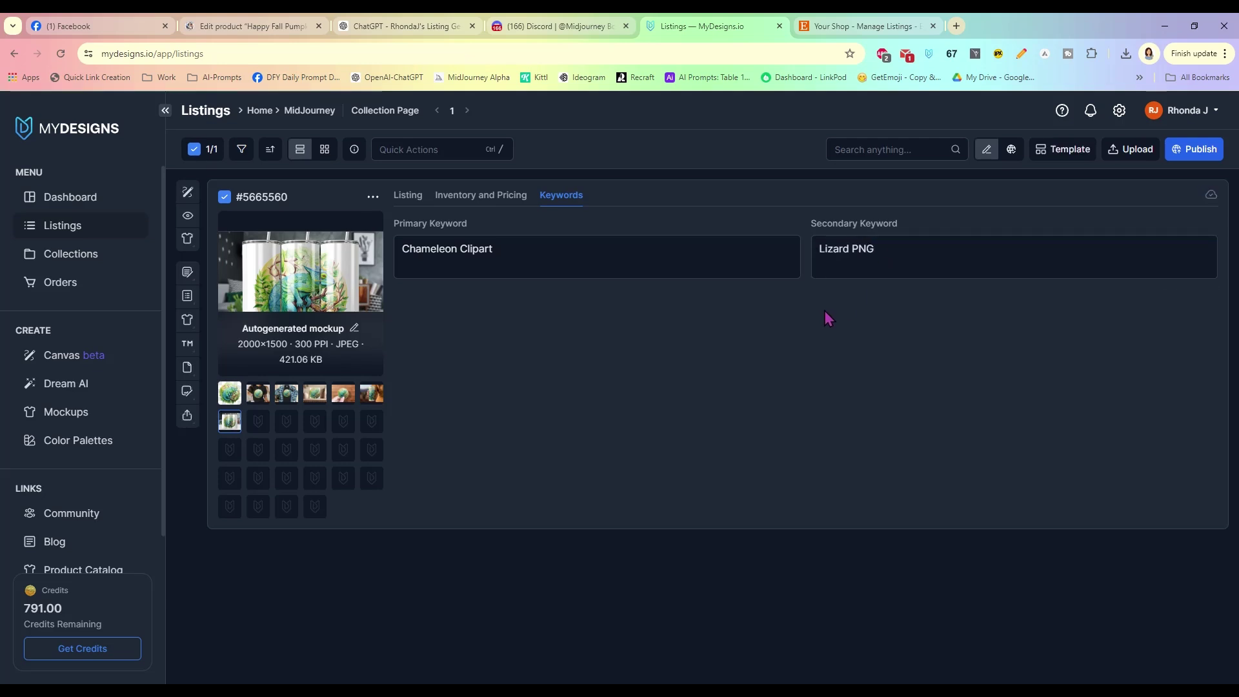
- Review the listing data and start publishing it as a digital Etsy product, selling File-1 without conversion
{"action": "left_click", "coordinate": [415, 204]}
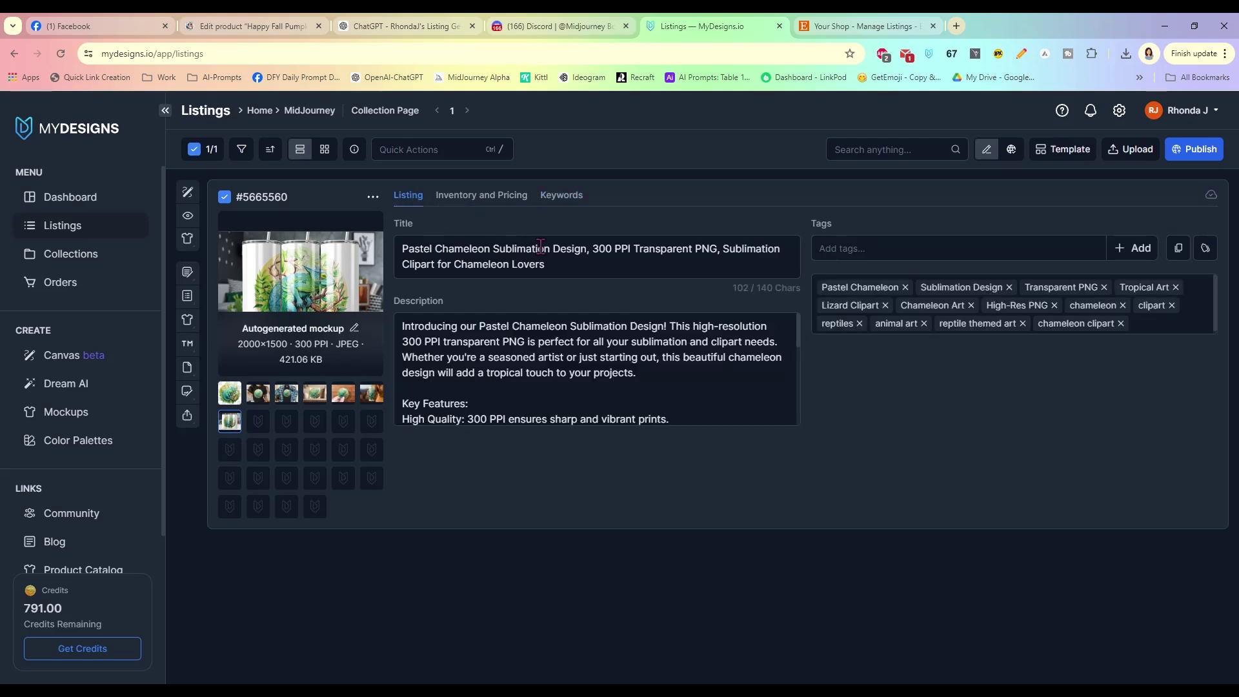
{"action": "left_click", "coordinate": [500, 205]}
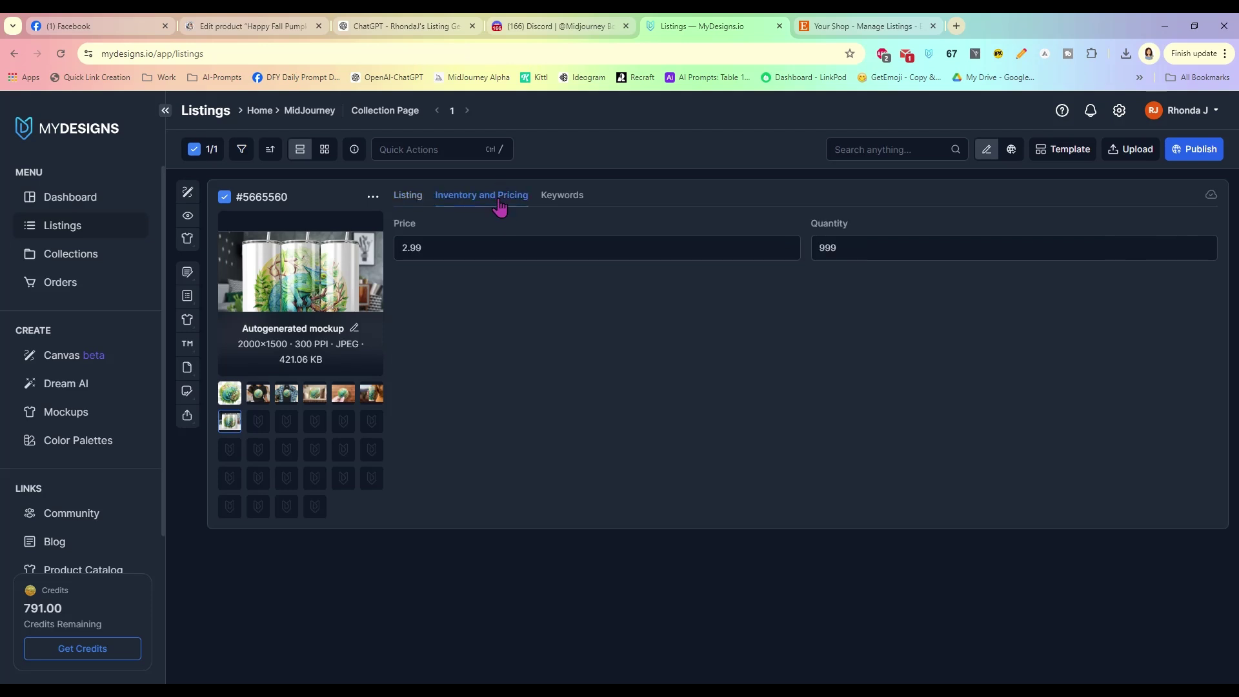
{"action": "left_click", "coordinate": [560, 206]}
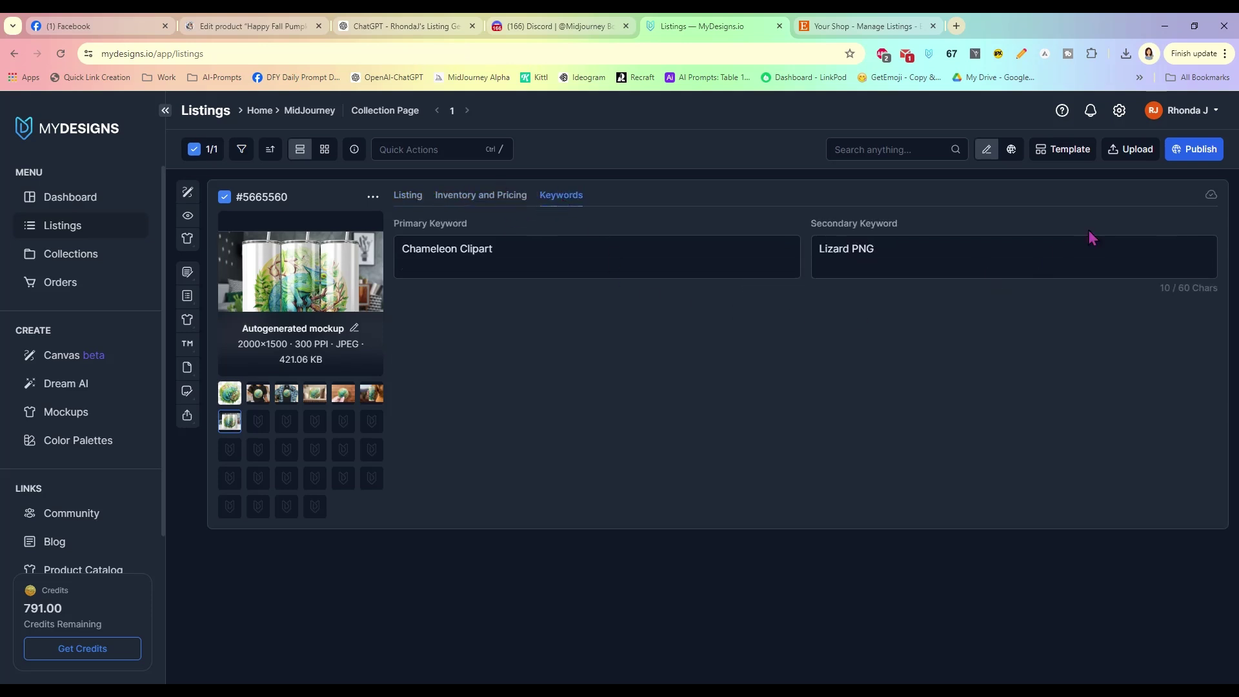
{"action": "left_click", "coordinate": [1195, 153]}
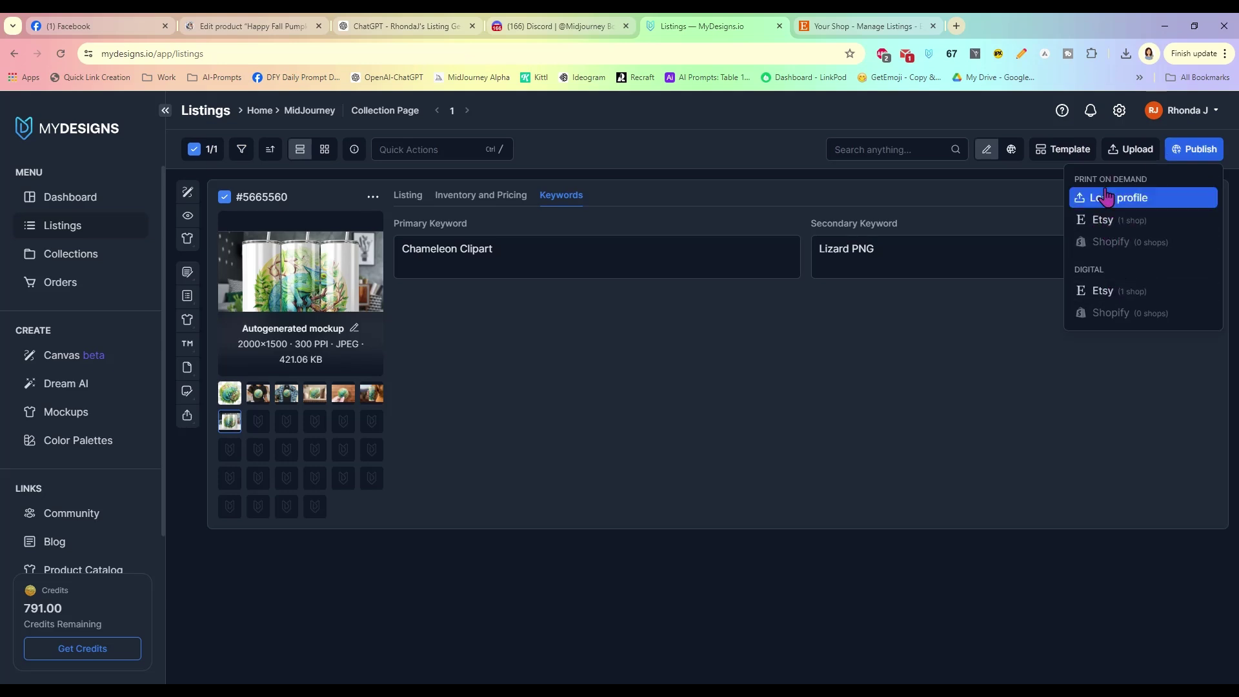
{"action": "left_click", "coordinate": [1100, 296]}
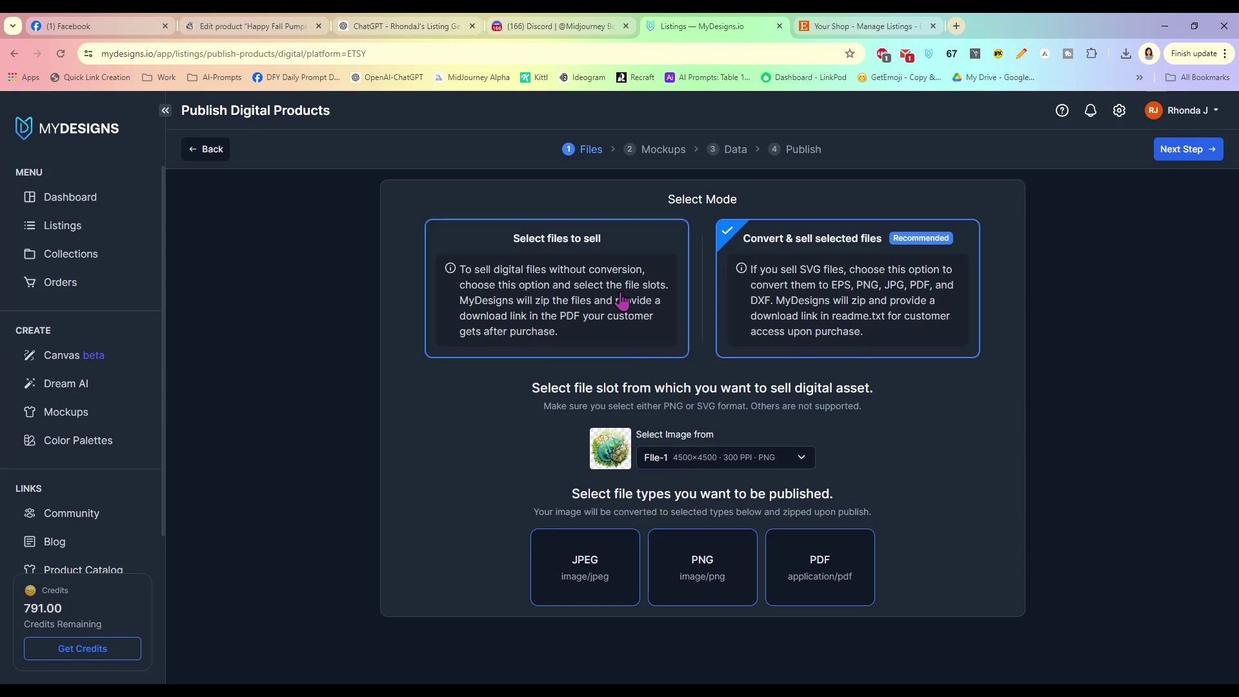
{"action": "left_click", "coordinate": [527, 310]}
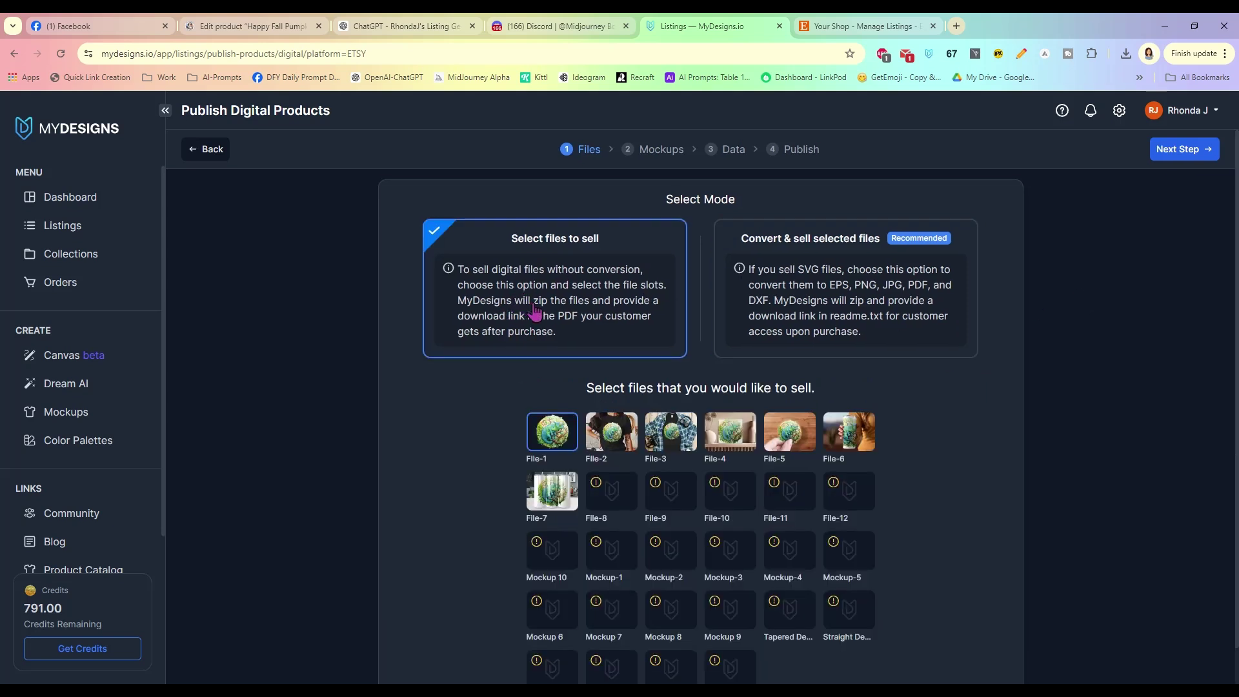
{"action": "scroll", "coordinate": [450, 414], "scroll_direction": "down", "scroll_amount": 1}
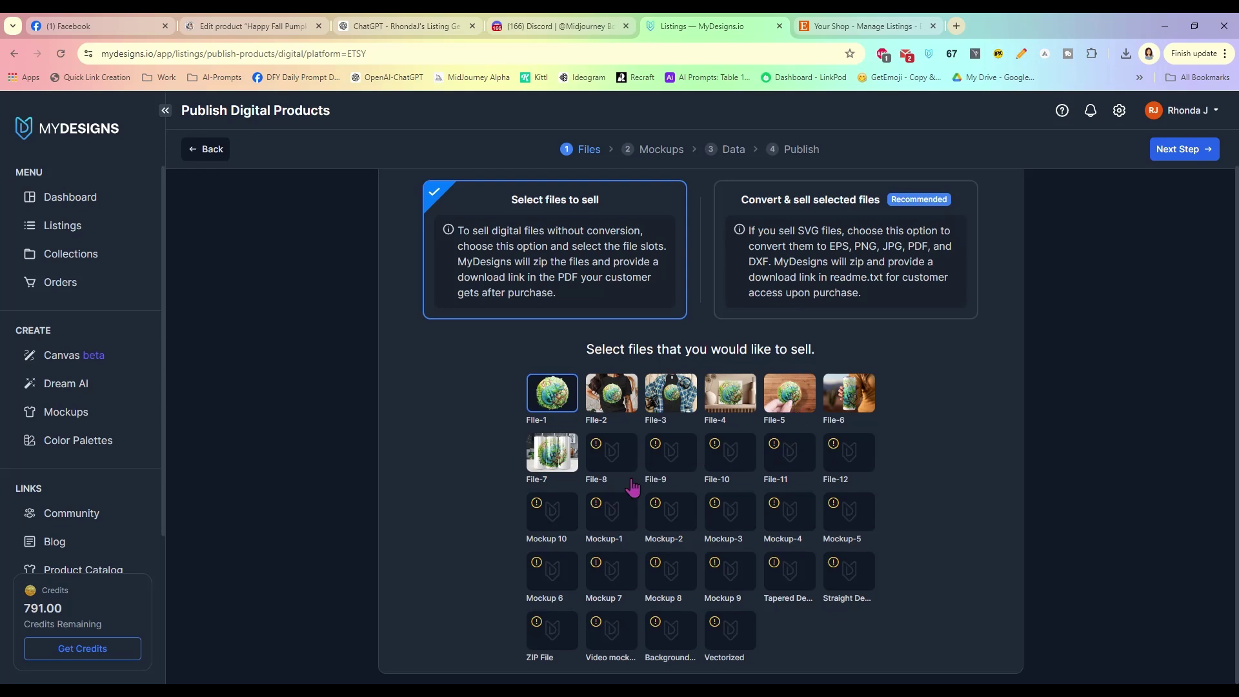
{"action": "left_click", "coordinate": [1178, 150]}
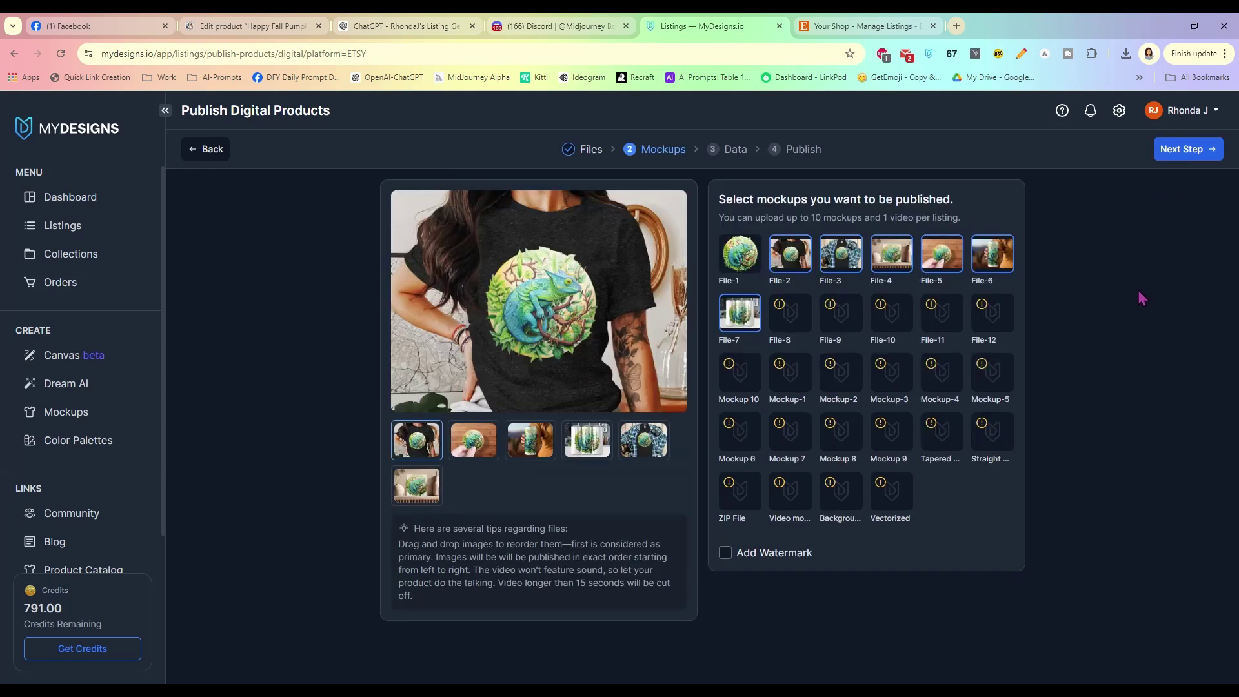
- Reorder the mockups so the black T-shirt image is the primary one, followed by the white tumblers
{"action": "left_click", "coordinate": [793, 261]}
{"action": "left_click", "coordinate": [793, 261]}
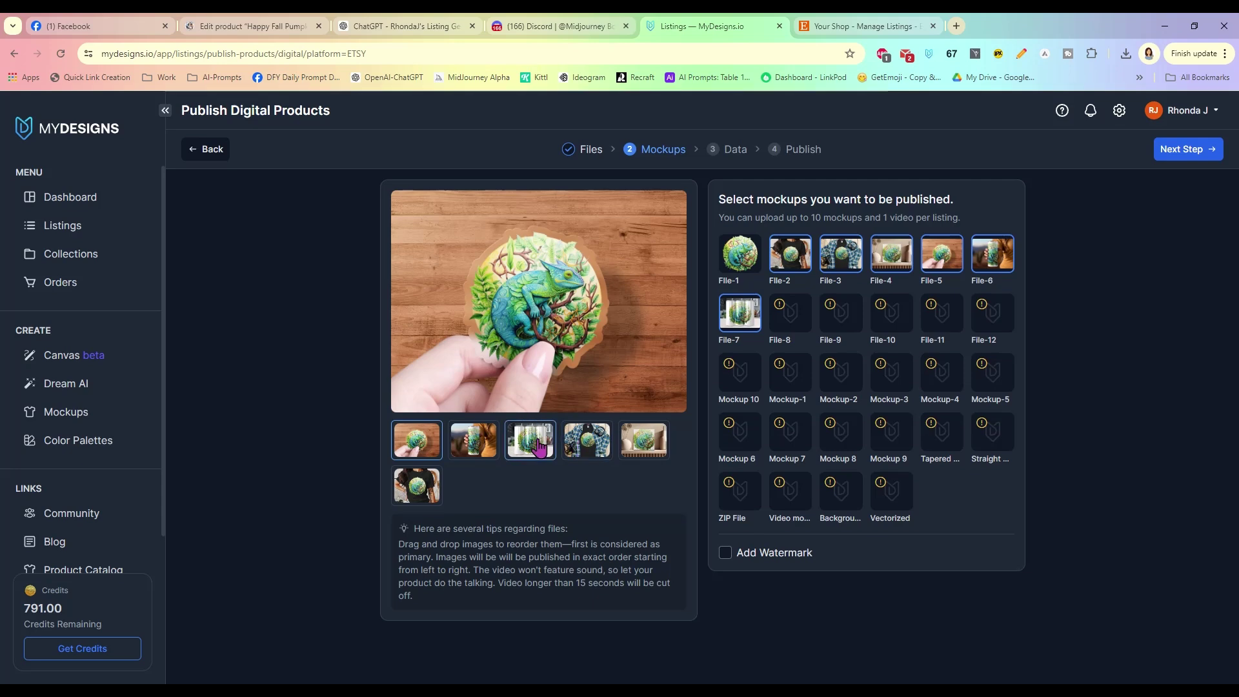
{"action": "left_click_drag", "start_coordinate": [539, 445], "coordinate": [415, 442]}
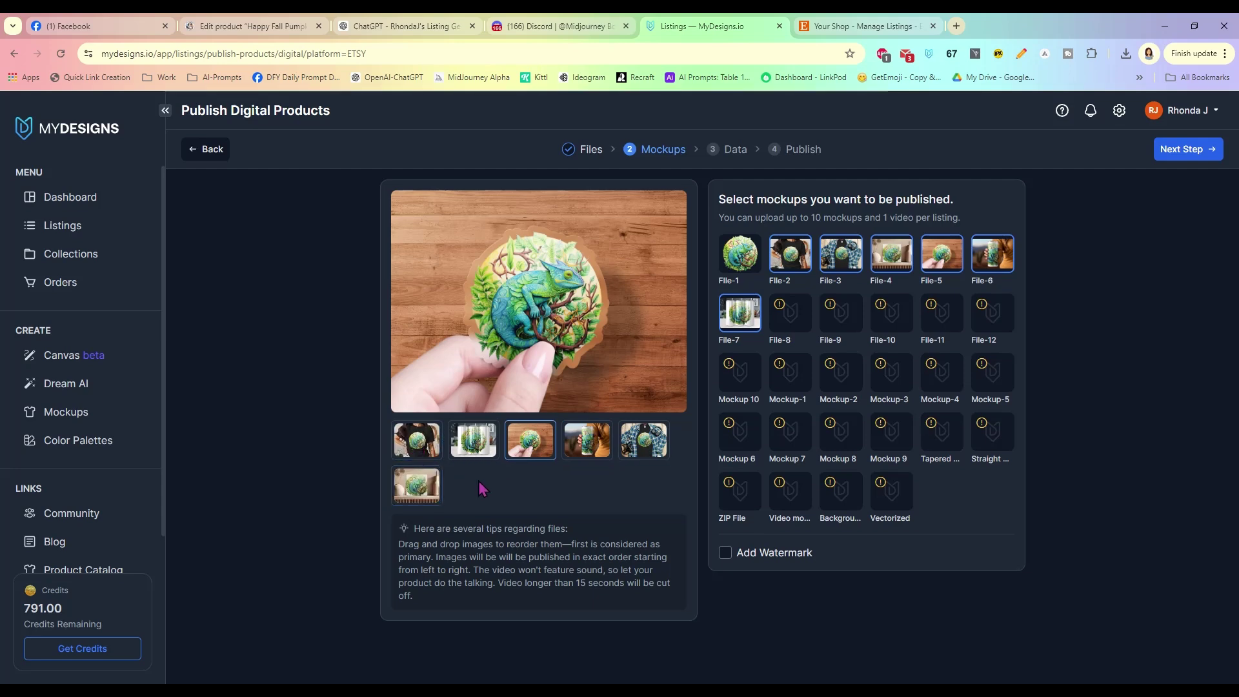
{"action": "left_click", "coordinate": [423, 452]}
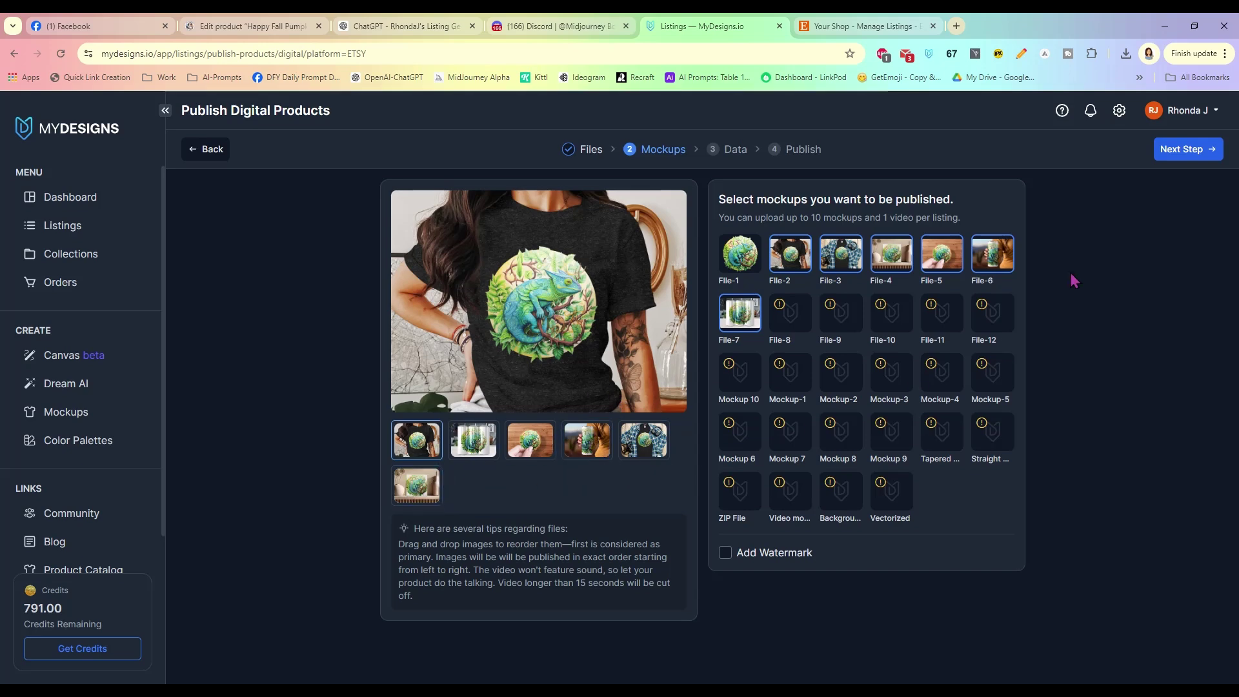
- Accept the mockups and the listing data, and publish the digital product to the PrintNCutDesigns Etsy store in the Digital category
{"action": "left_click", "coordinate": [1181, 149]}
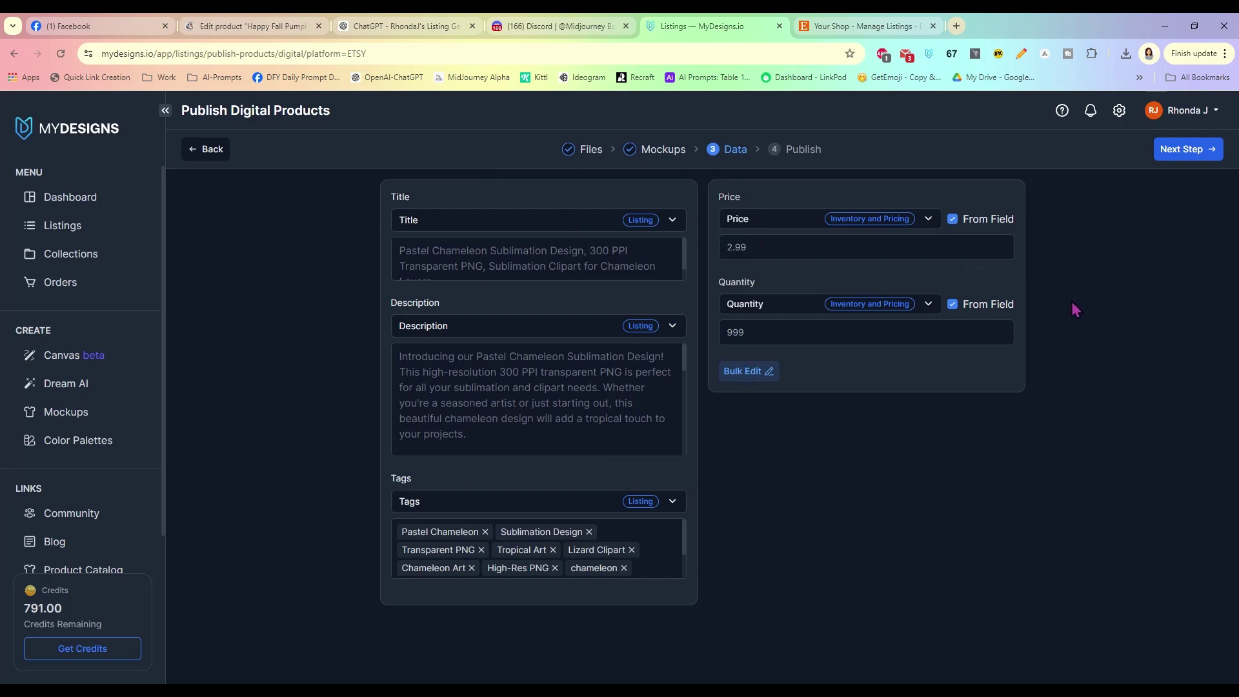
{"action": "left_click", "coordinate": [1186, 149]}
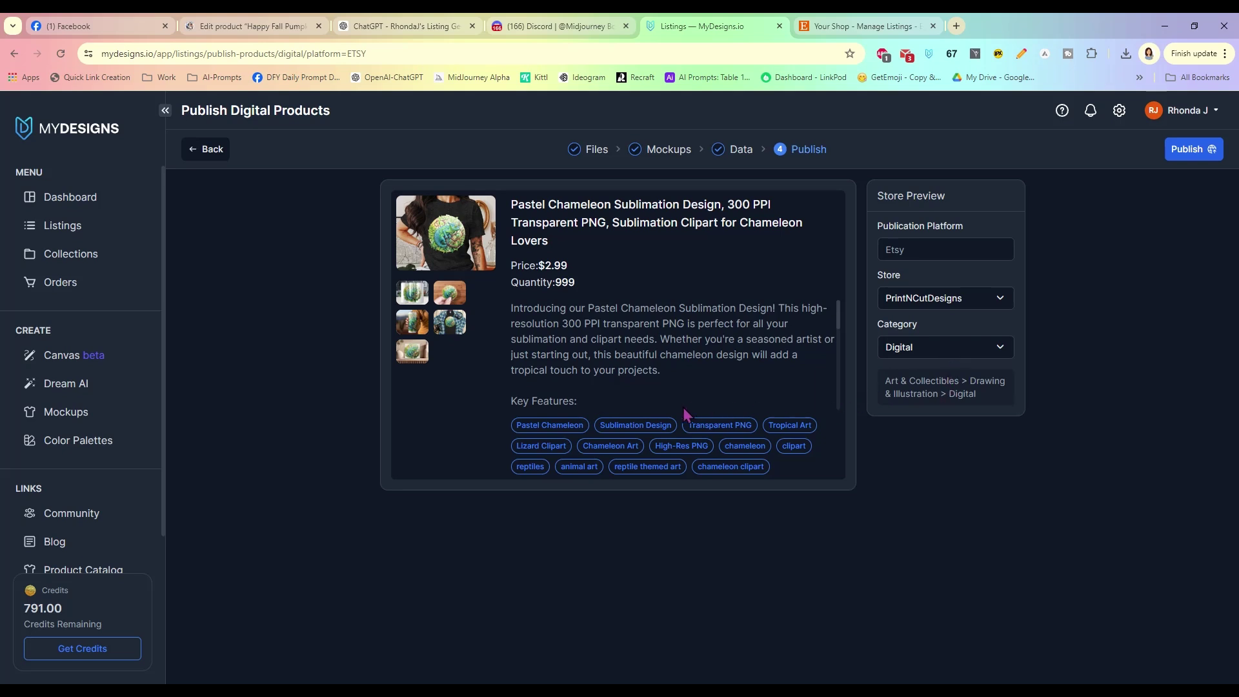
{"action": "left_click", "coordinate": [1182, 152]}
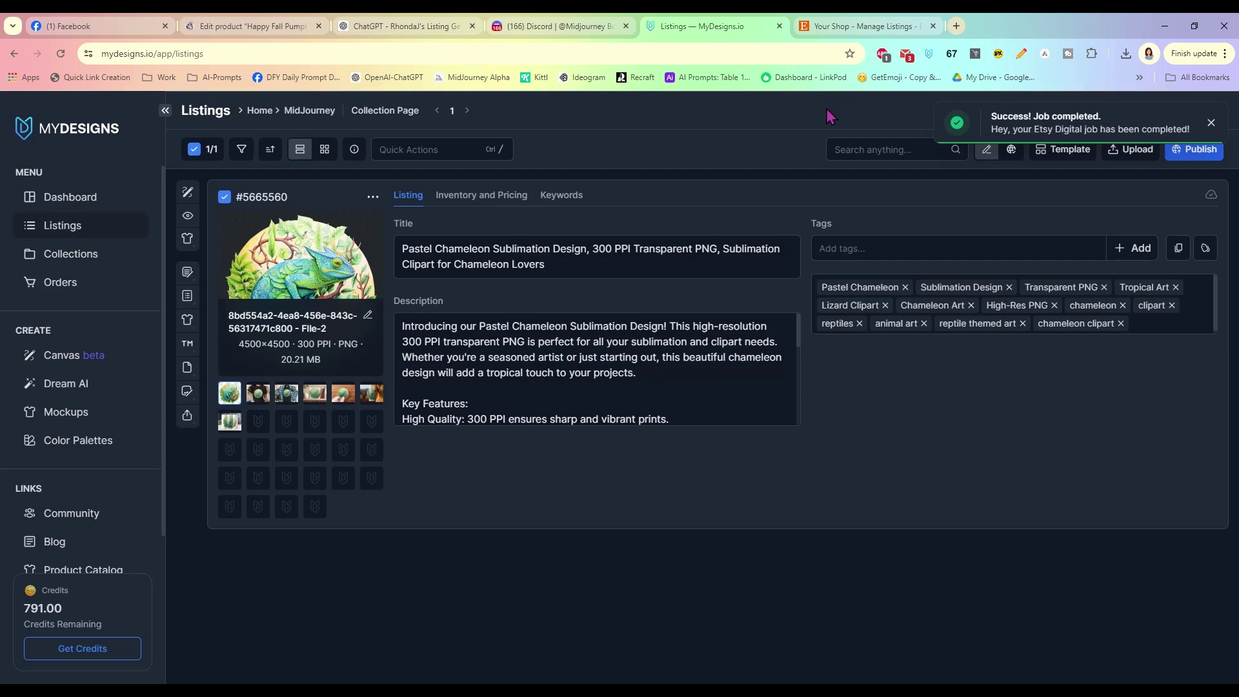
- Switch to Etsy's Shop Manager, reload the listings filtered to drafts, and check the actions available for the Pastel Chameleon draft
{"action": "left_click", "coordinate": [851, 26]}
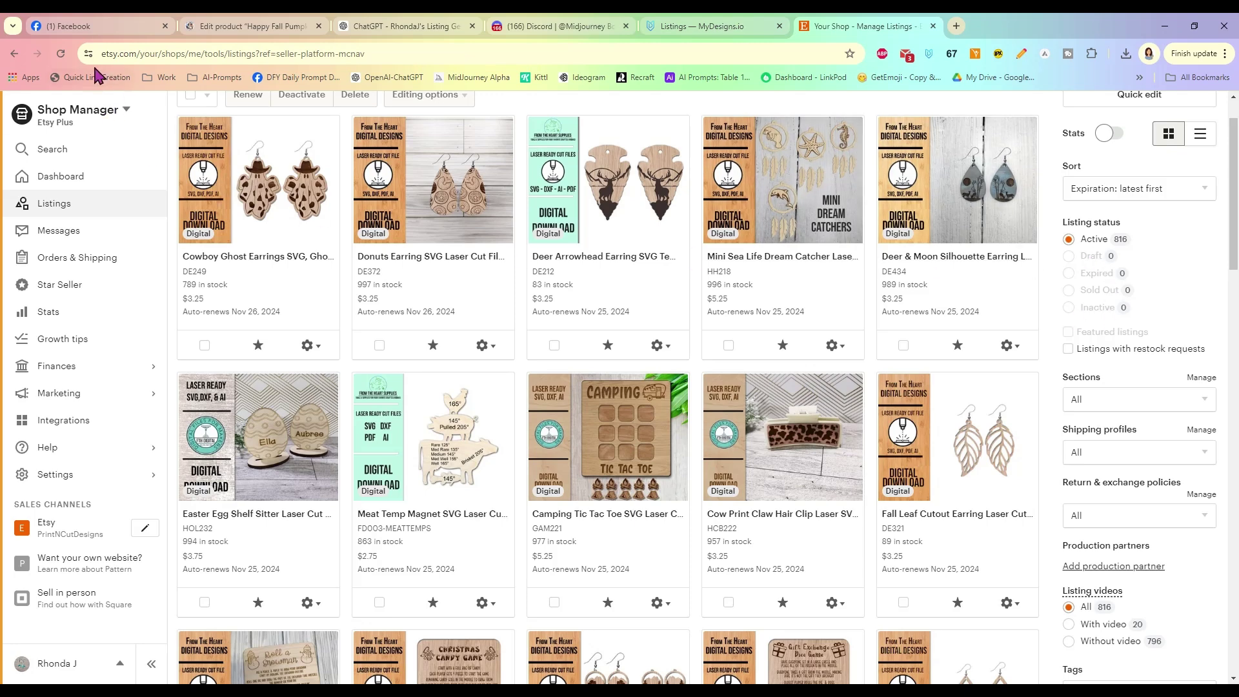
{"action": "left_click", "coordinate": [62, 55]}
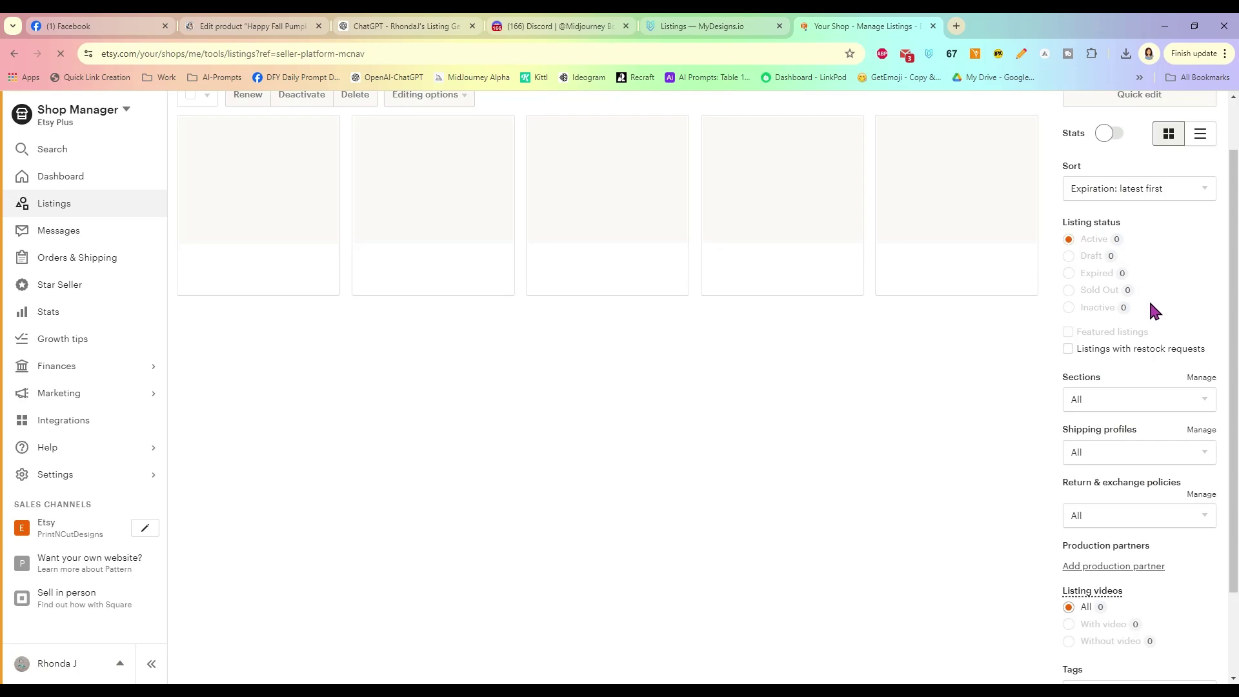
{"action": "left_click", "coordinate": [1089, 322]}
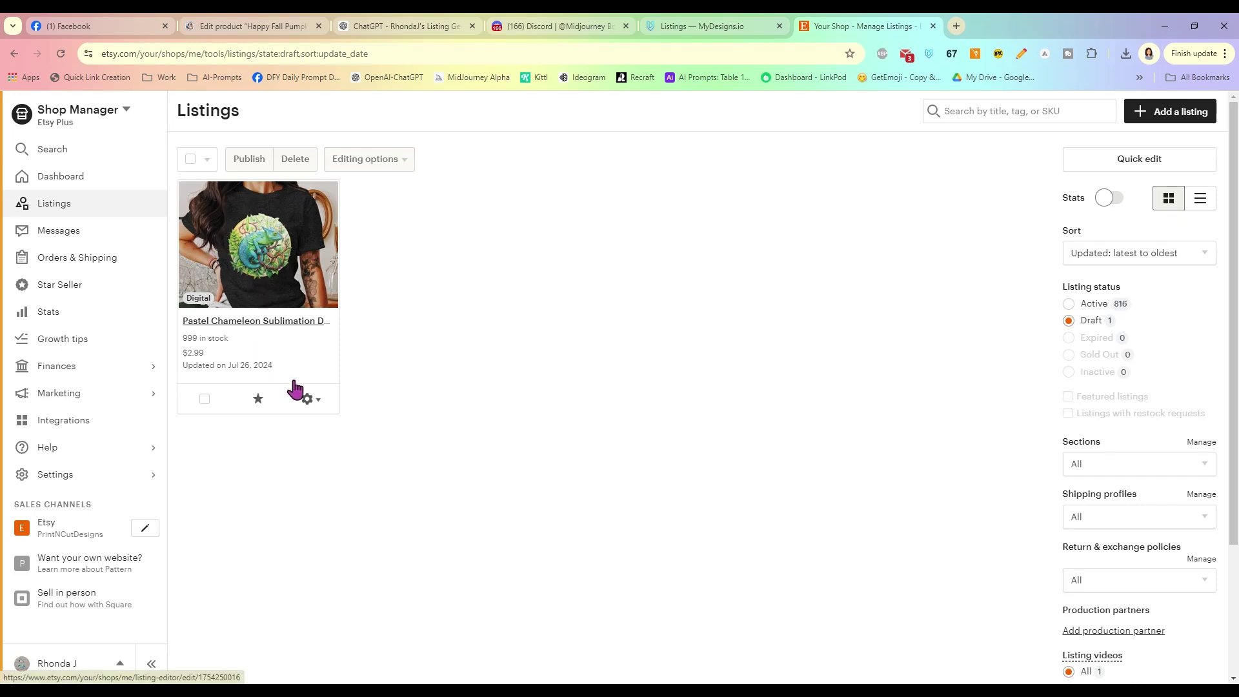
{"action": "left_click", "coordinate": [308, 398]}
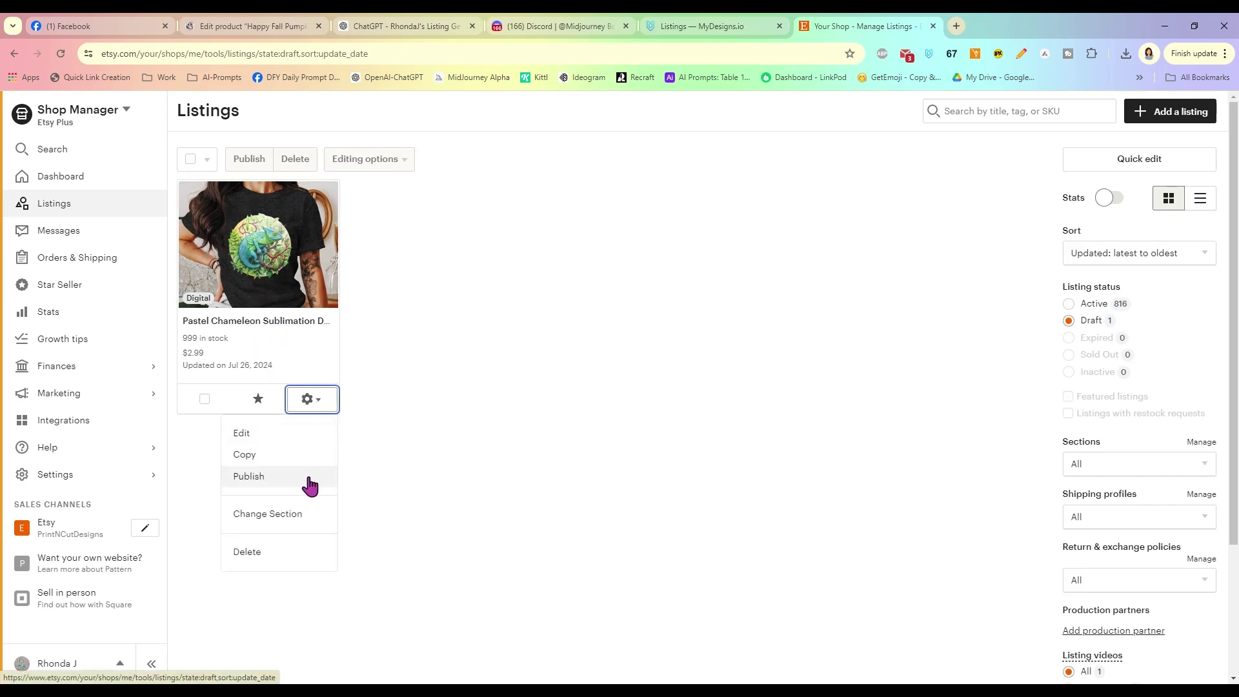
{"action": "left_click", "coordinate": [374, 348]}
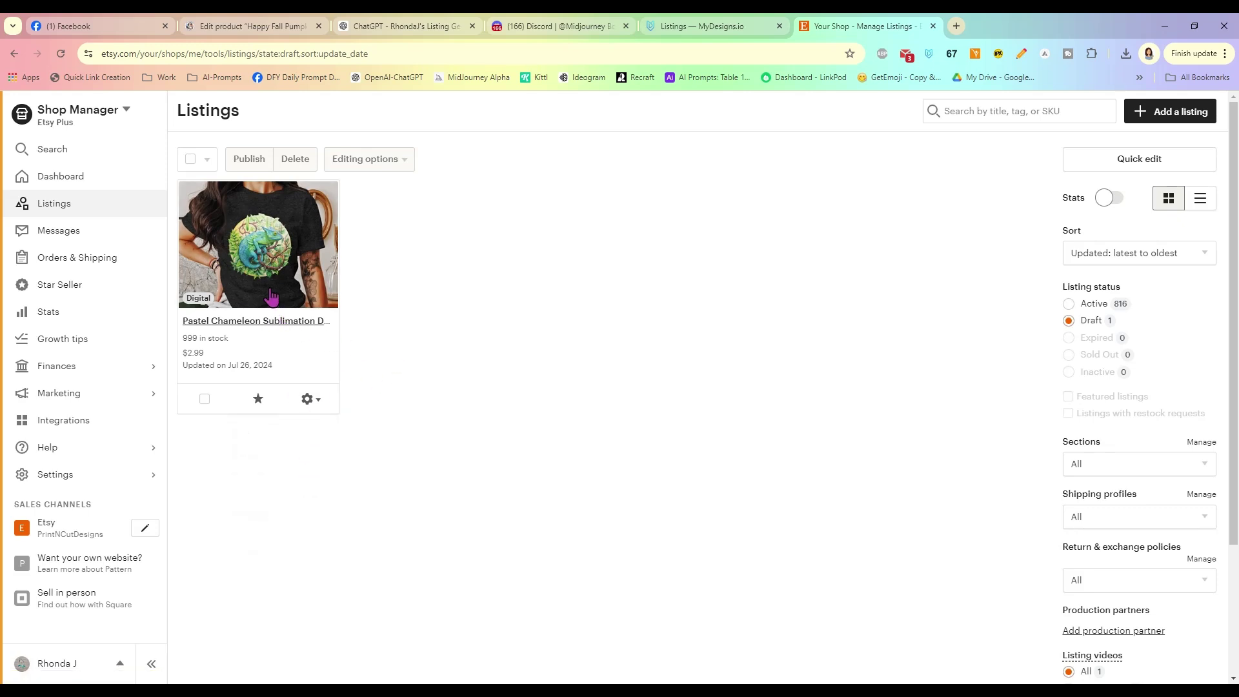
- Open the Pastel Chameleon draft for editing and check its photos, thumbnail and digital files
{"action": "left_click", "coordinate": [309, 406]}
{"action": "left_click", "coordinate": [277, 431]}
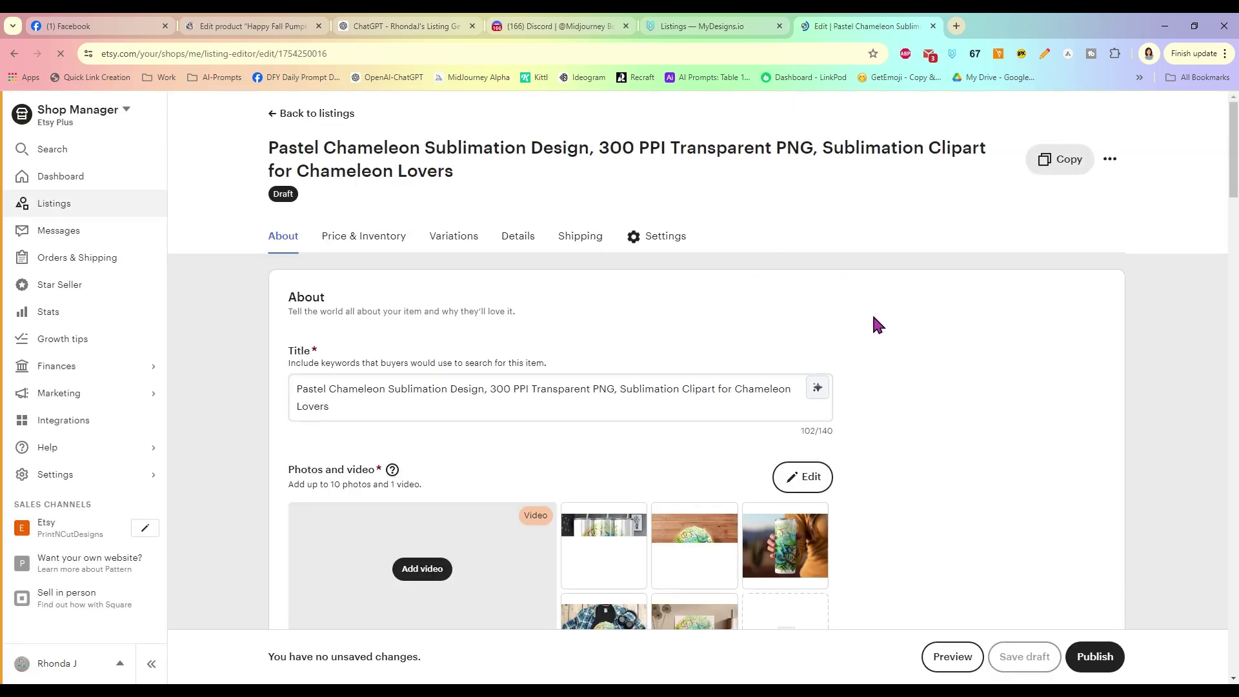
{"action": "scroll", "coordinate": [873, 312], "scroll_direction": "down", "scroll_amount": 3}
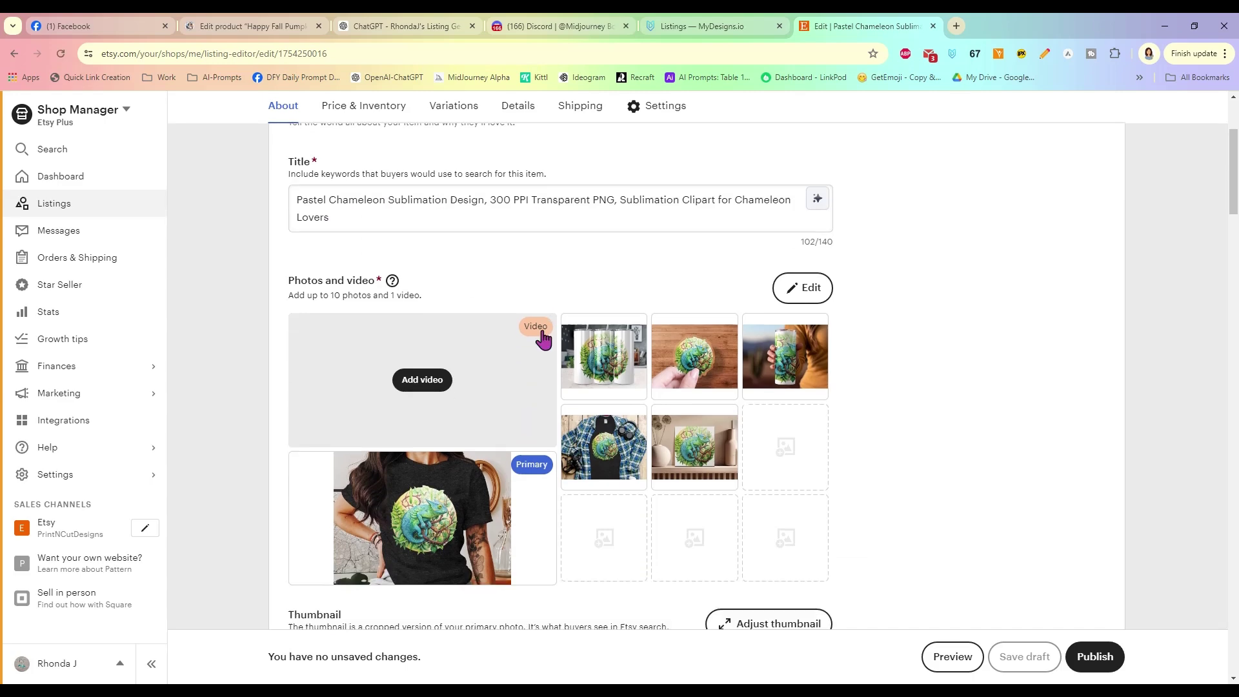
{"action": "scroll", "coordinate": [868, 346], "scroll_direction": "down", "scroll_amount": 4}
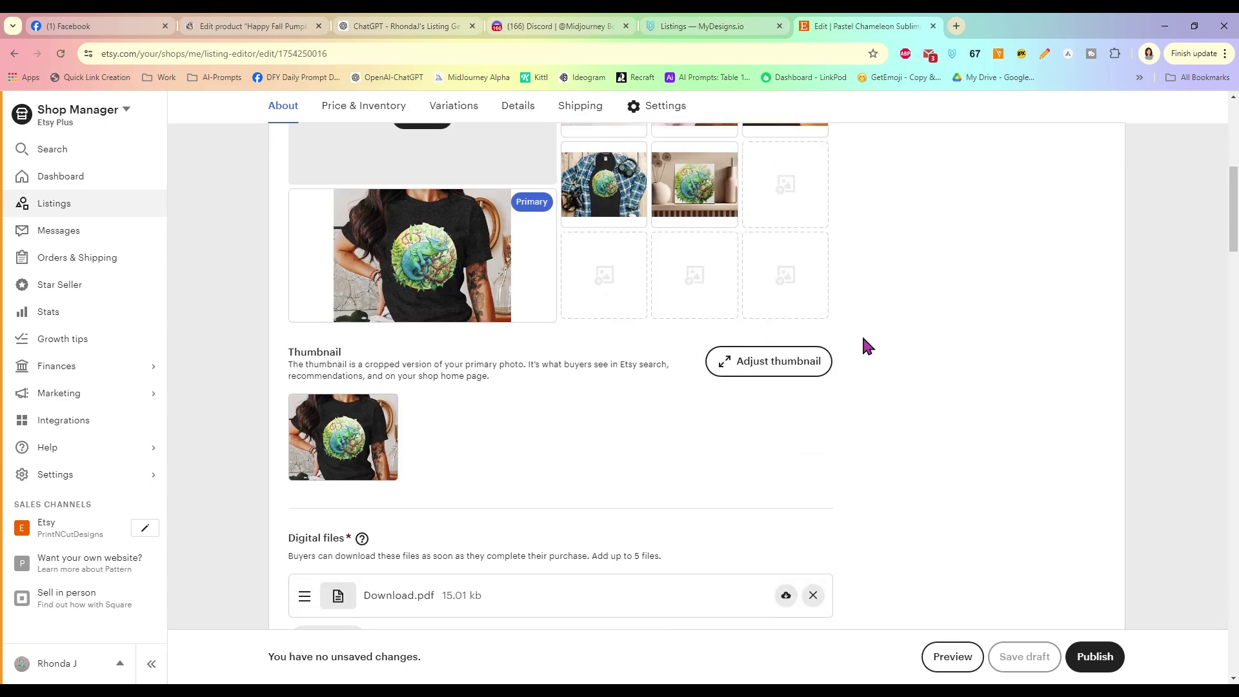
{"action": "scroll", "coordinate": [866, 347], "scroll_direction": "down", "scroll_amount": 4}
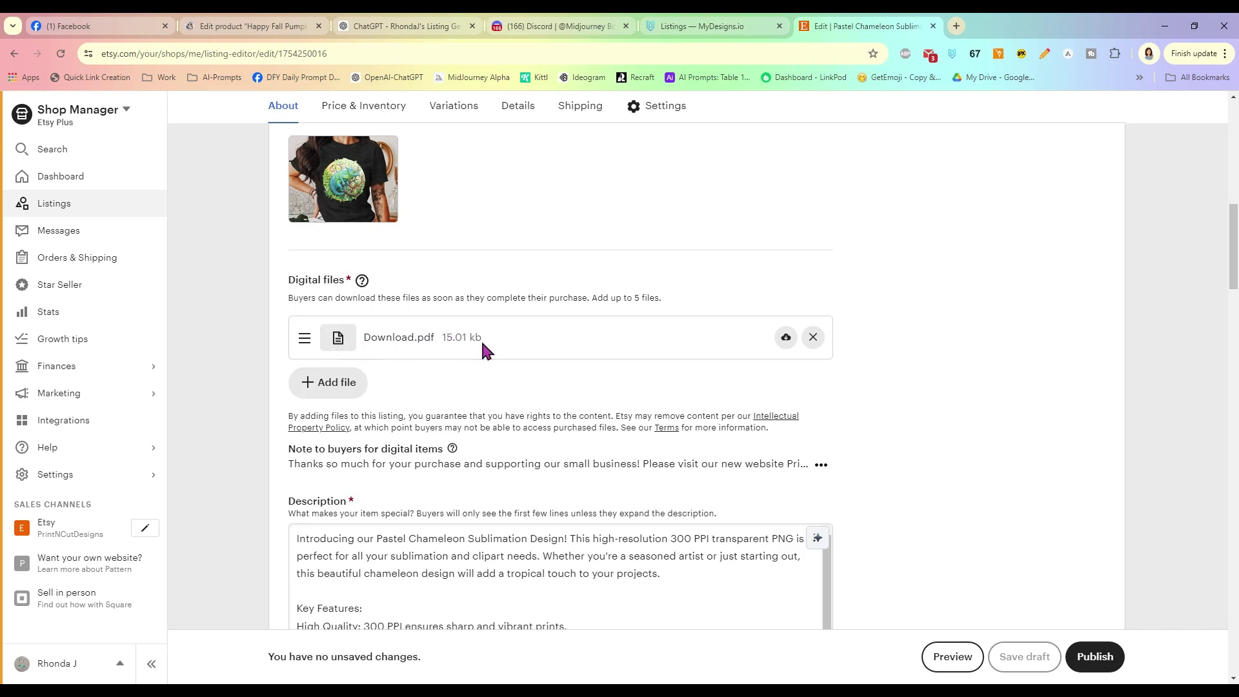
- Download the listing's Download.pdf digital file into the dotchameleon-7-21 folder
{"action": "left_click", "coordinate": [785, 338]}
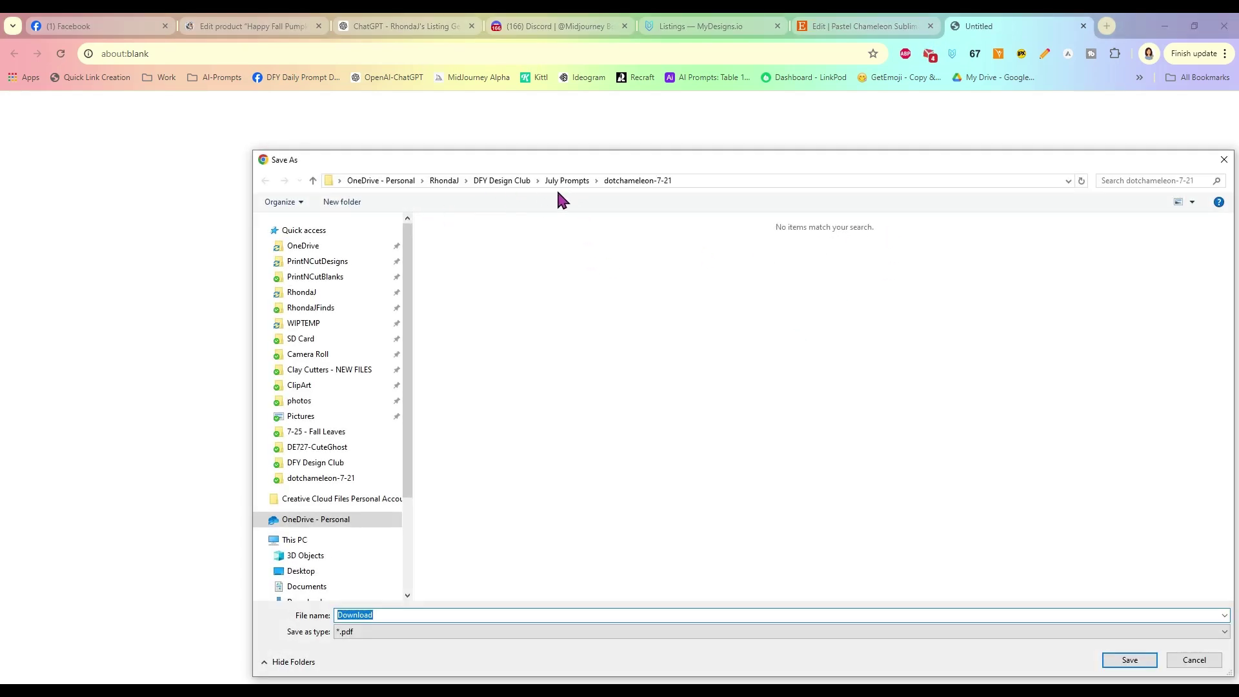
{"action": "left_click", "coordinate": [613, 183]}
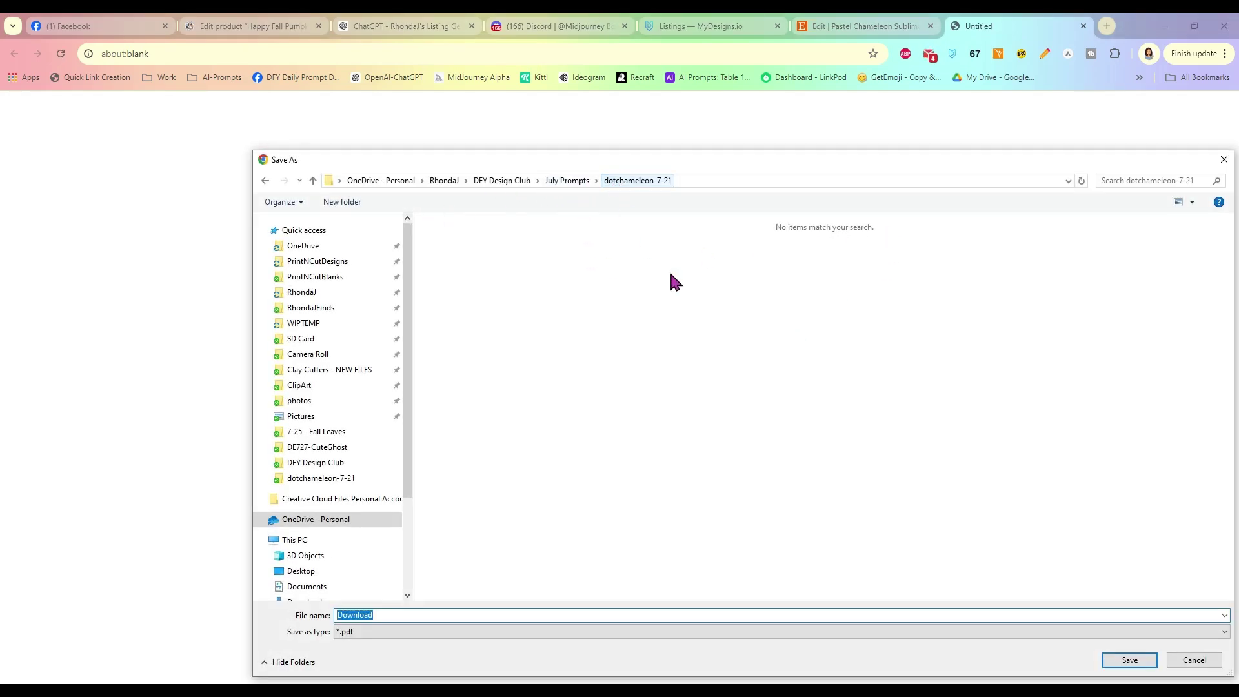
{"action": "left_click", "coordinate": [1126, 660]}
- Open the downloaded Download.pdf and use its download link to save the purchased files as a ZIP archive in dotchameleon-7-21
{"action": "left_click", "coordinate": [1126, 55]}
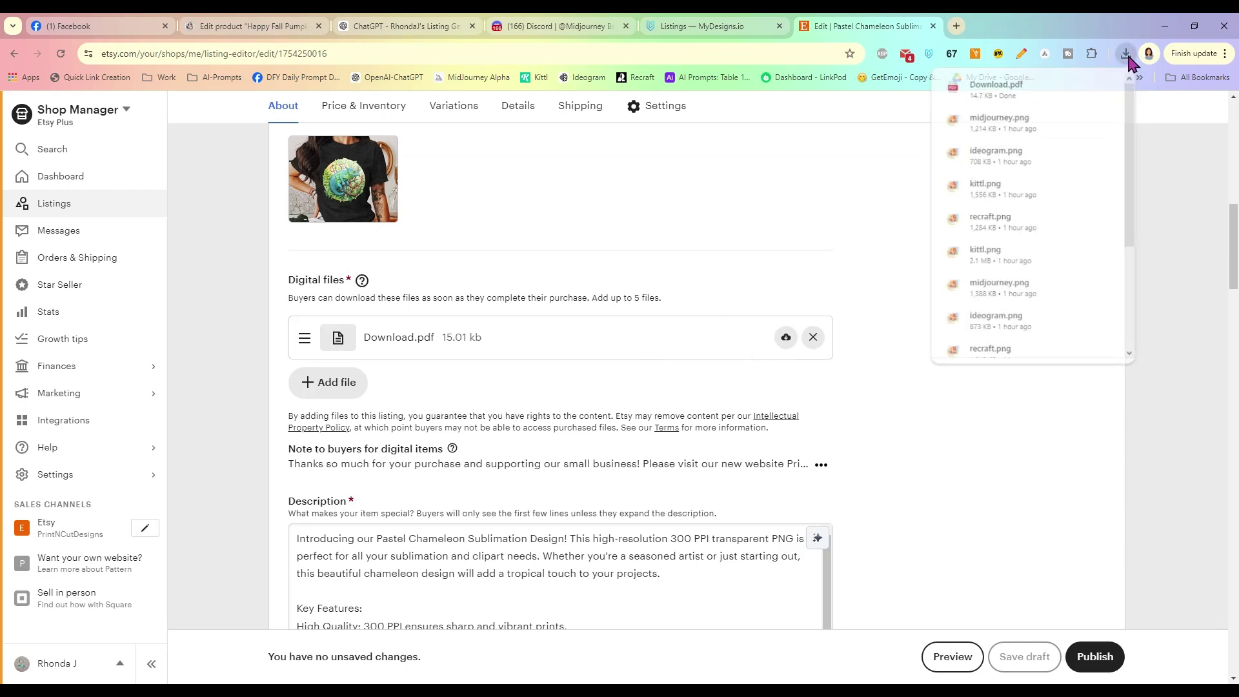
{"action": "left_click", "coordinate": [1127, 55]}
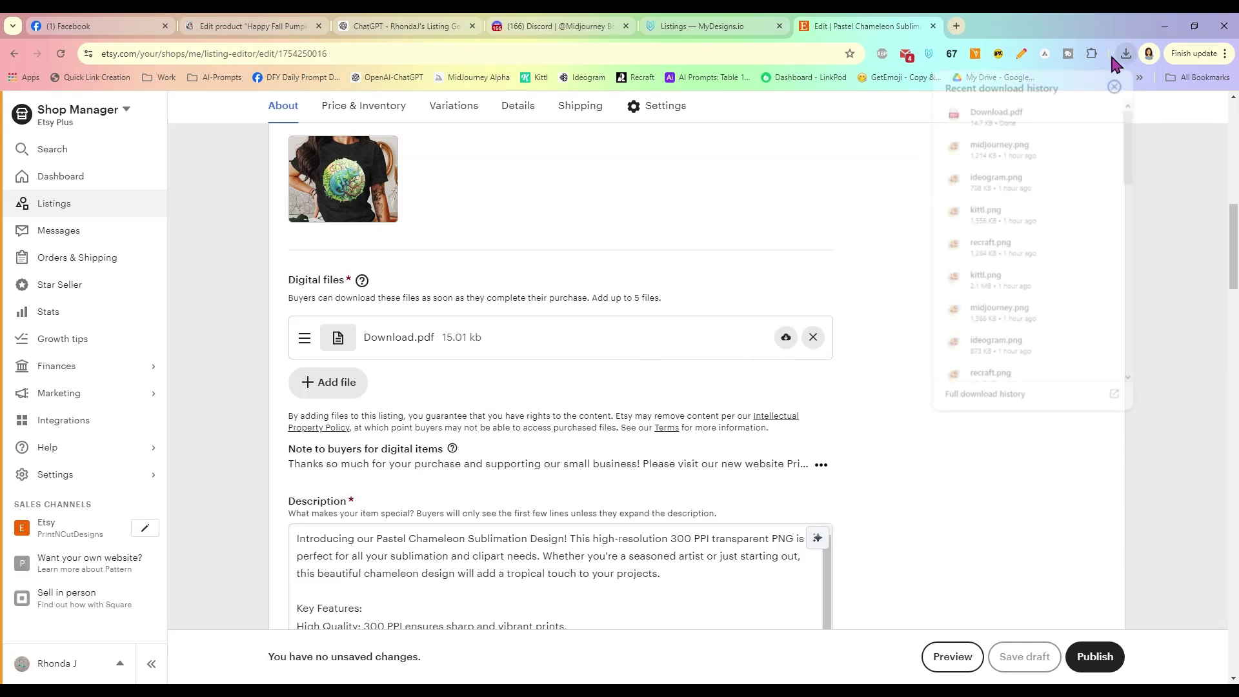
{"action": "left_click", "coordinate": [997, 110]}
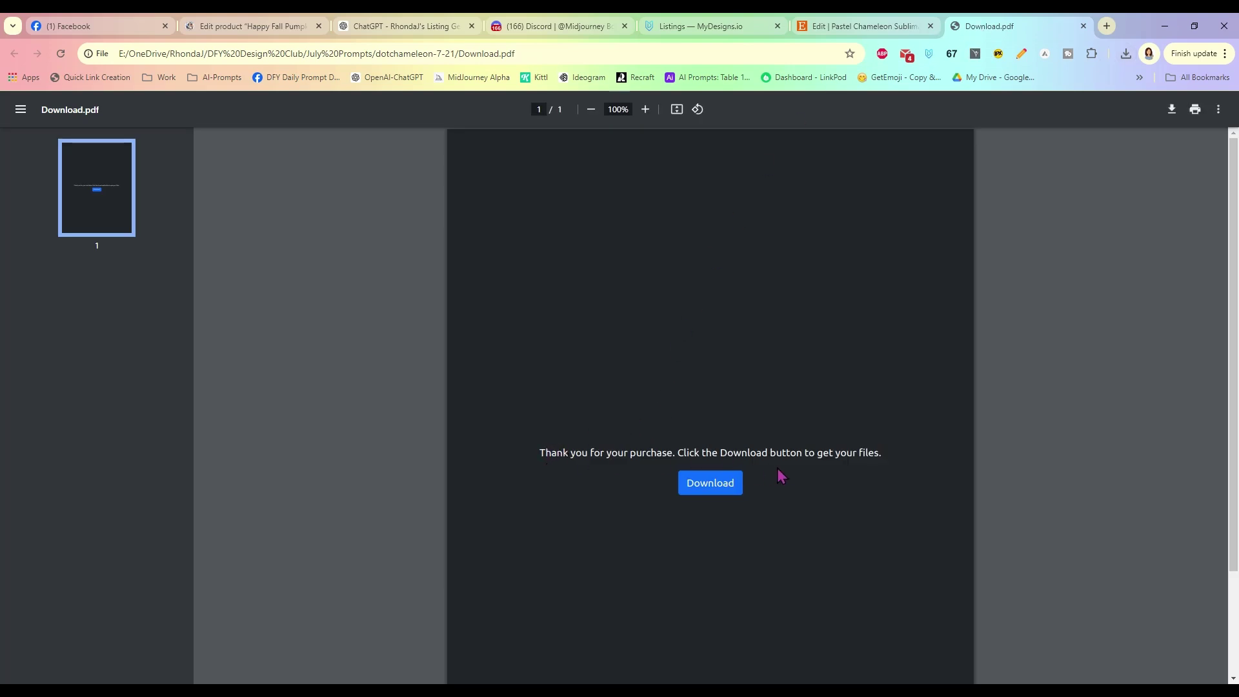
{"action": "left_click", "coordinate": [712, 488]}
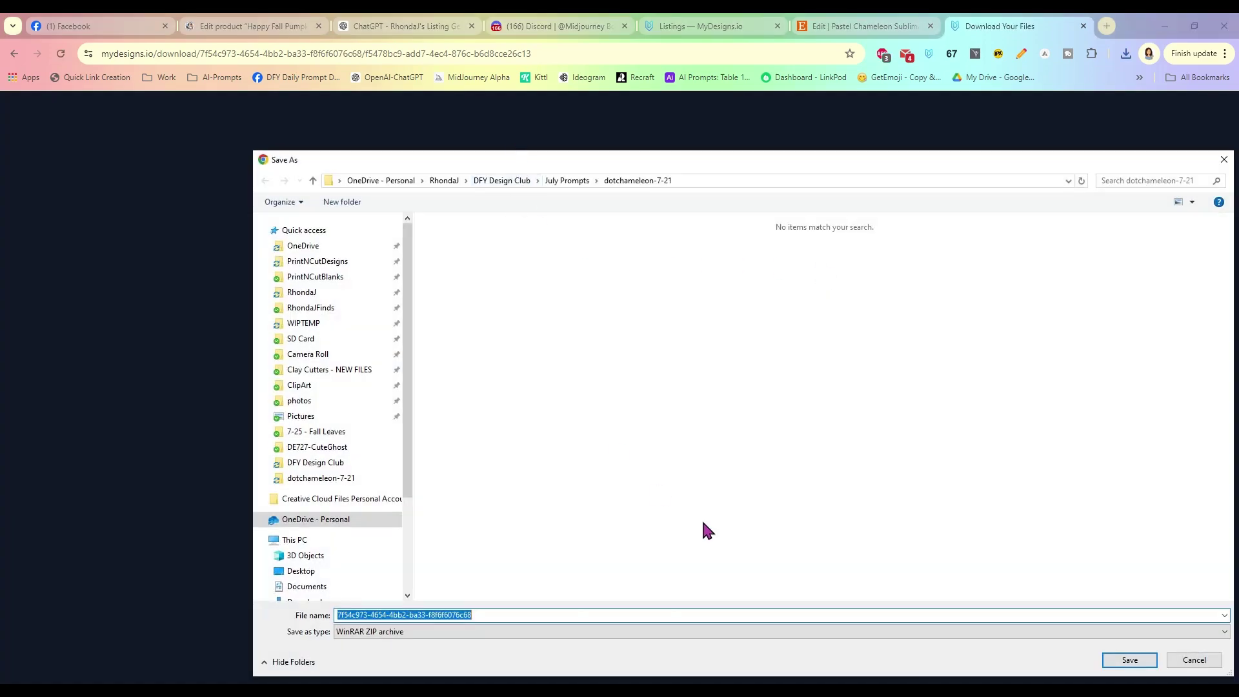
{"action": "left_click", "coordinate": [1114, 661]}
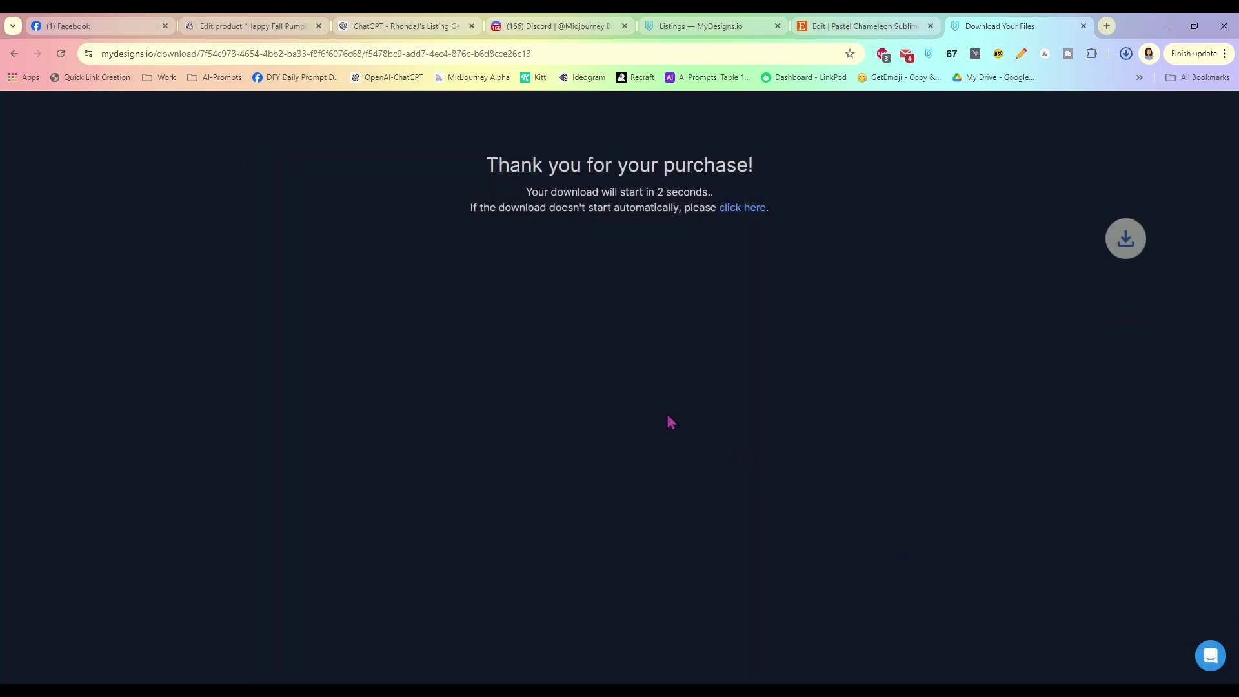
- Return to the Etsy draft and review its description, price, quantity, category, attributes, tags and settings
{"action": "left_click", "coordinate": [855, 27]}
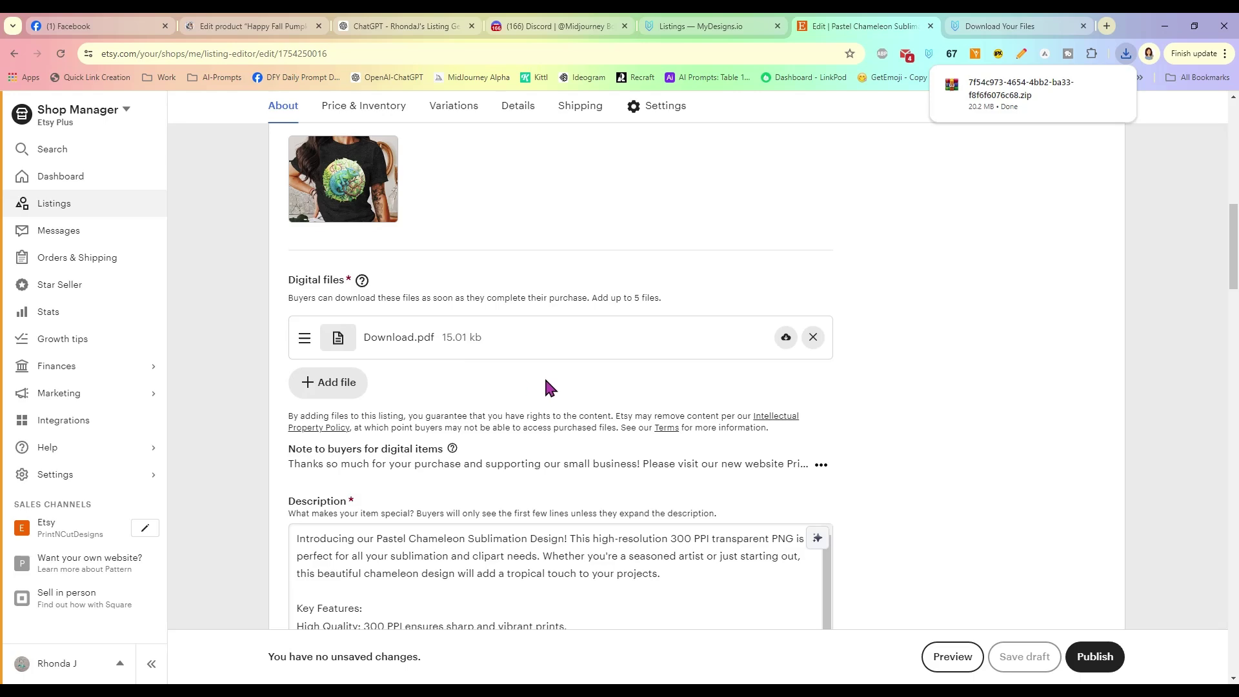
{"action": "scroll", "coordinate": [868, 363], "scroll_direction": "down", "scroll_amount": 3}
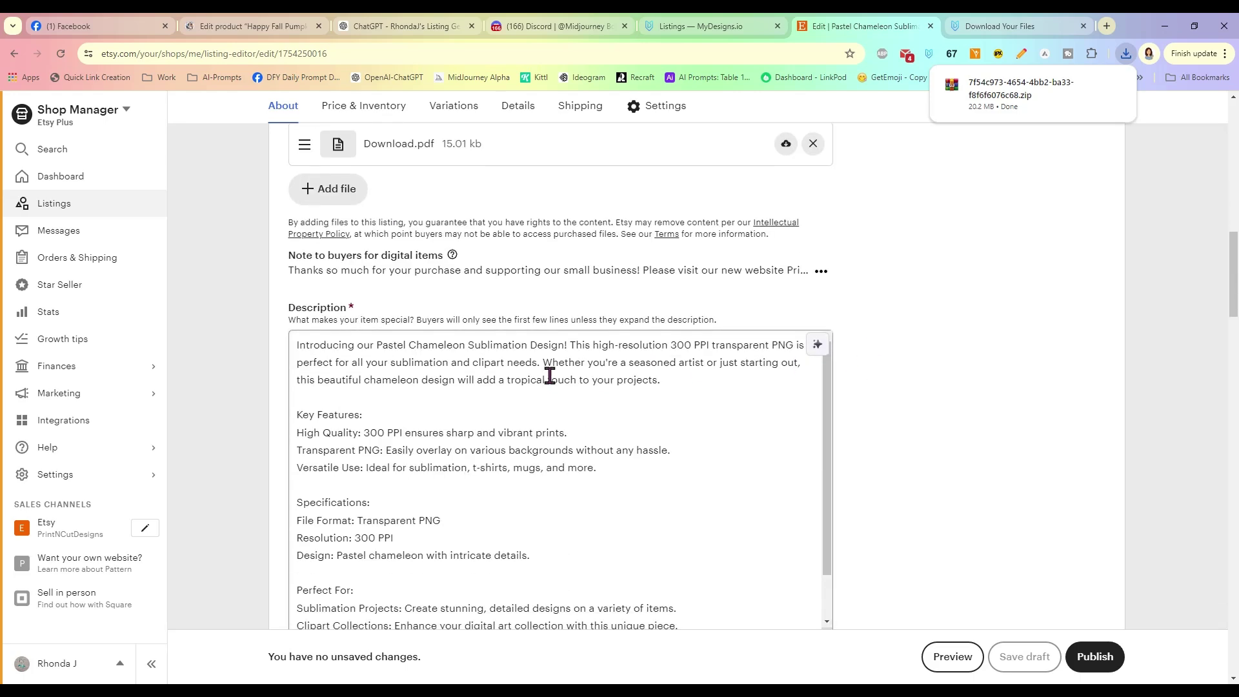
{"action": "scroll", "coordinate": [538, 400], "scroll_direction": "down", "scroll_amount": 4}
{"action": "scroll", "coordinate": [899, 426], "scroll_direction": "down", "scroll_amount": 8}
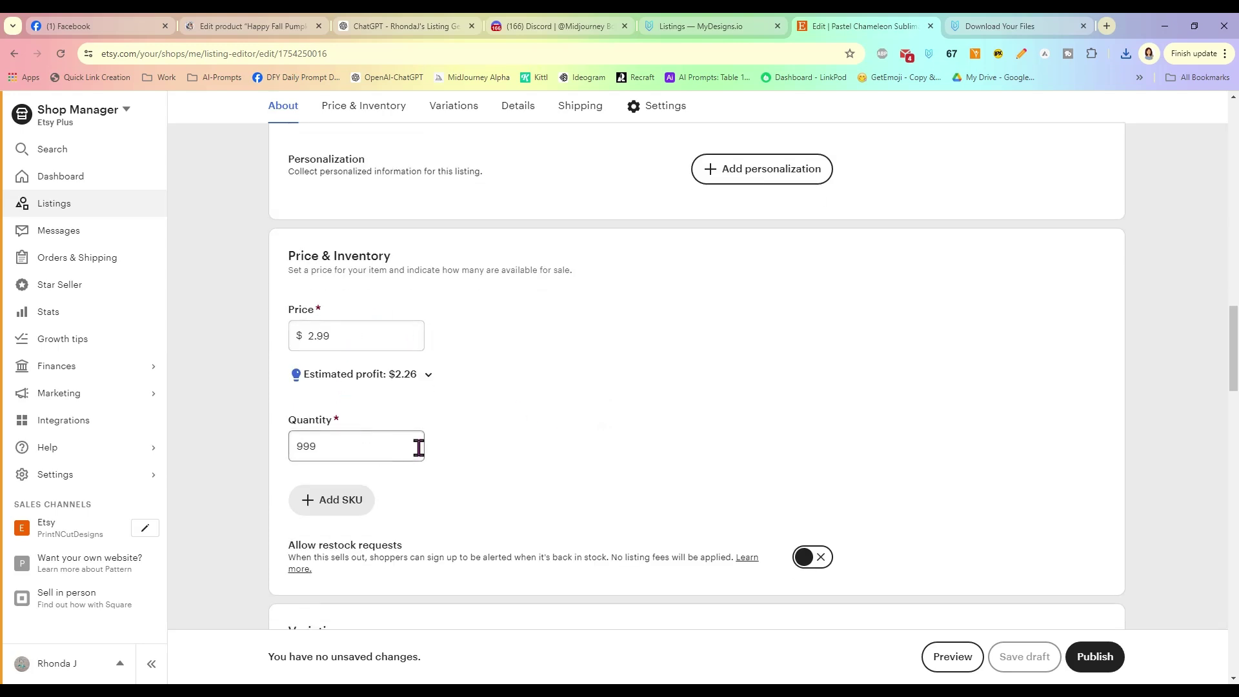
{"action": "scroll", "coordinate": [541, 397], "scroll_direction": "down", "scroll_amount": 3}
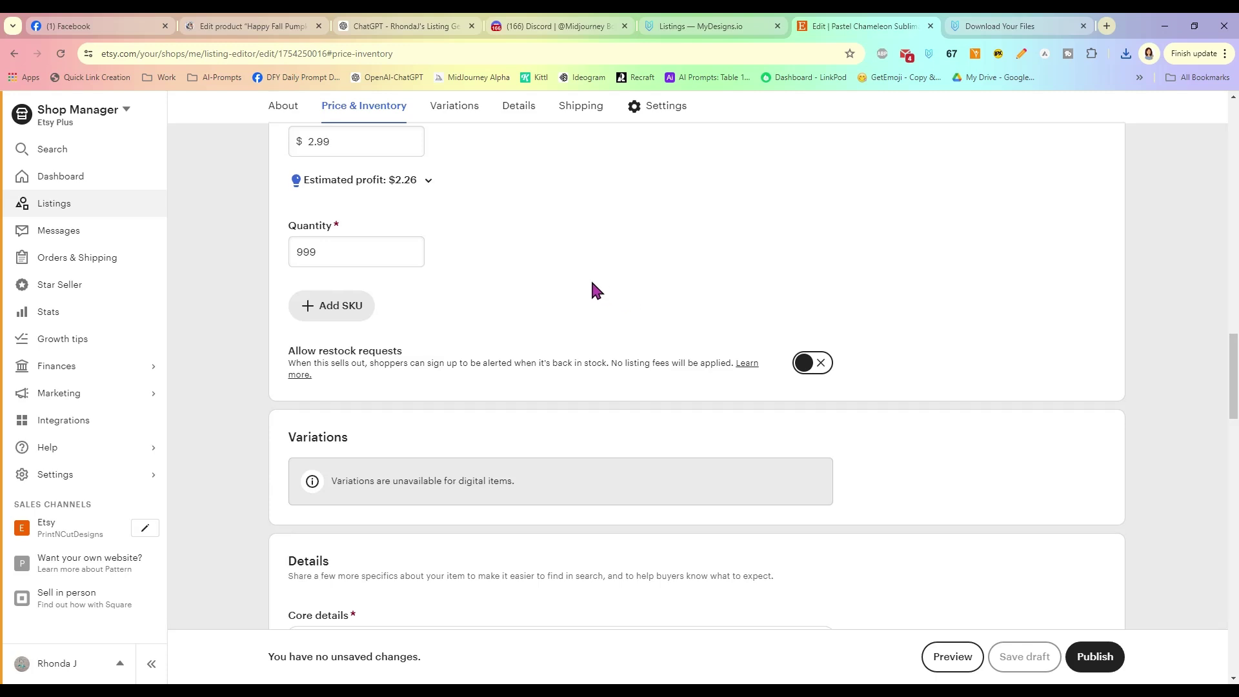
{"action": "scroll", "coordinate": [592, 284], "scroll_direction": "down", "scroll_amount": 8}
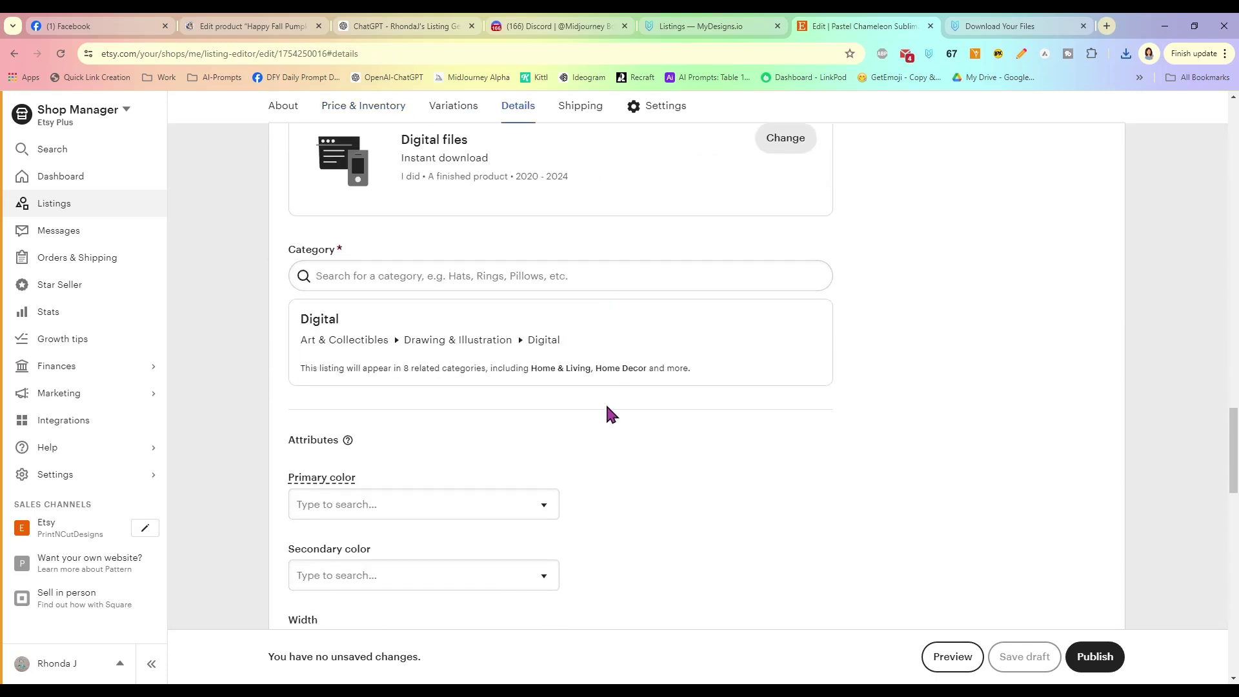
{"action": "scroll", "coordinate": [664, 422], "scroll_direction": "down", "scroll_amount": 1}
{"action": "scroll", "coordinate": [663, 416], "scroll_direction": "down", "scroll_amount": 4}
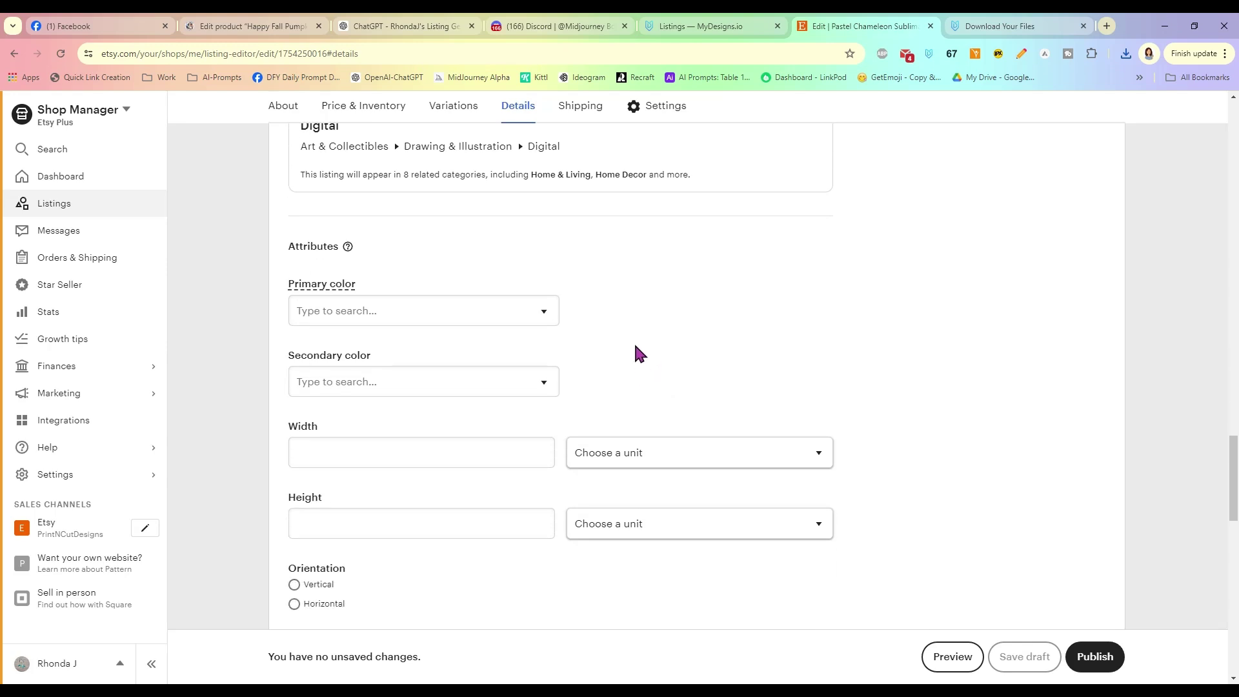
{"action": "scroll", "coordinate": [633, 406], "scroll_direction": "down", "scroll_amount": 3}
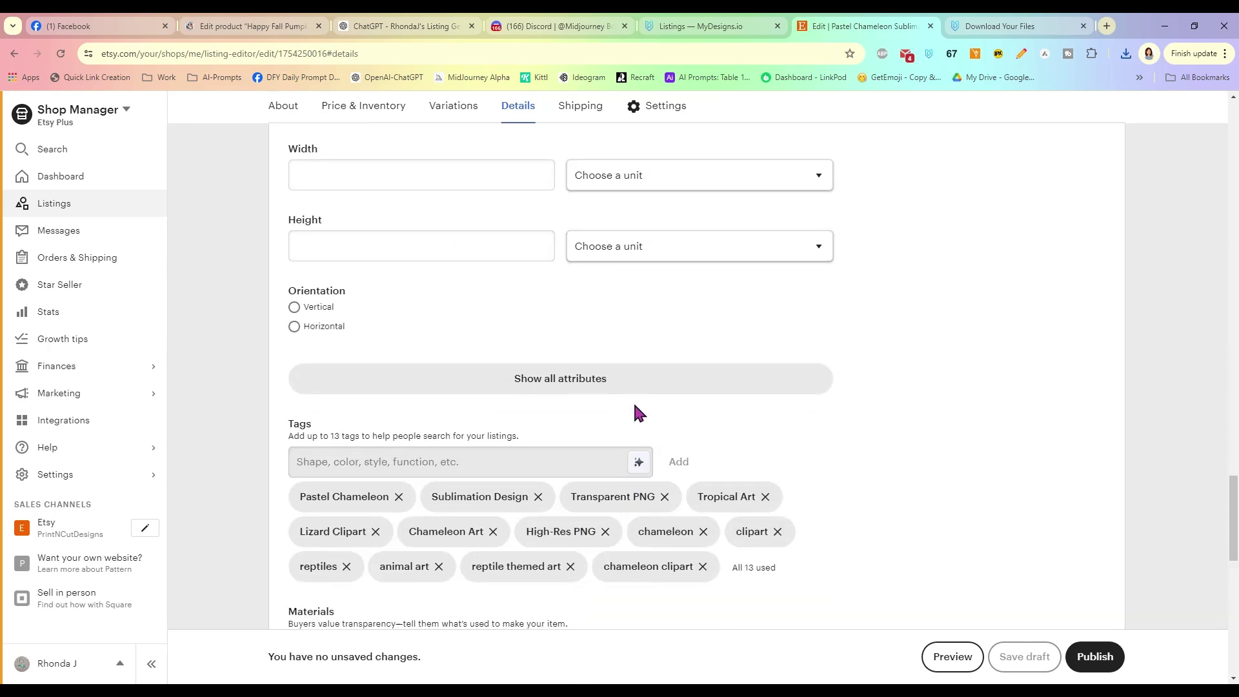
{"action": "scroll", "coordinate": [737, 492], "scroll_direction": "down", "scroll_amount": 10}
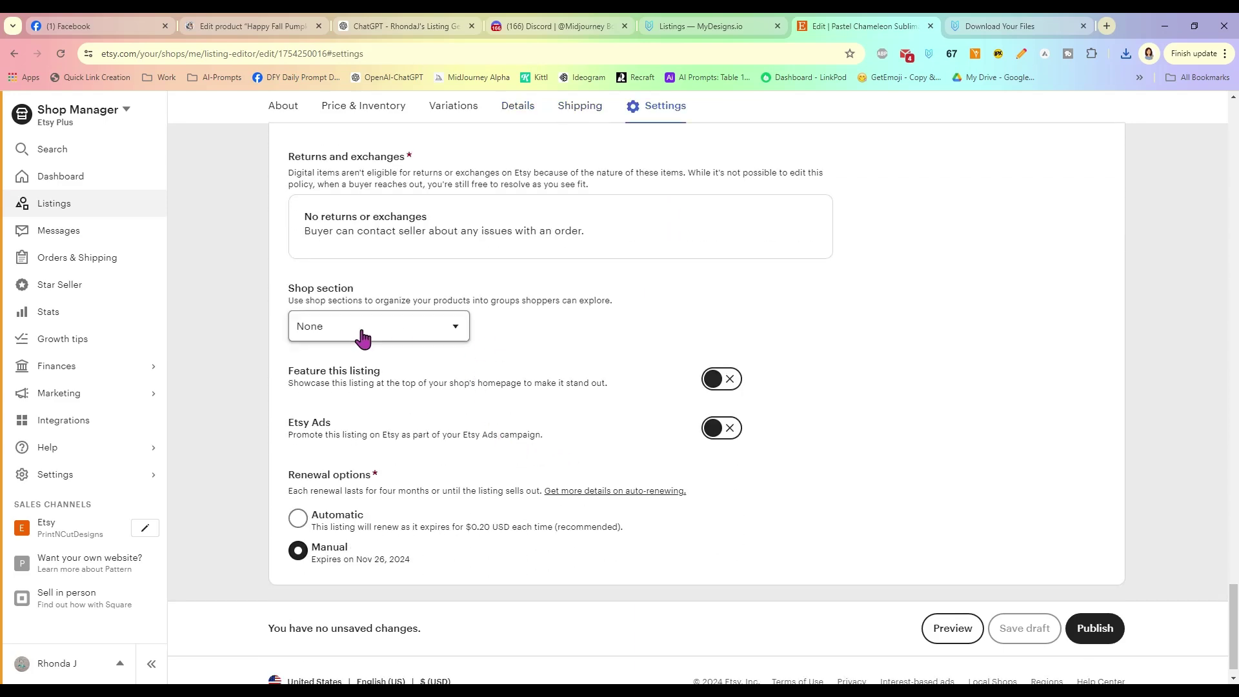
- Assign the listing to the Sublimation Designs shop section
{"action": "left_click", "coordinate": [445, 335]}
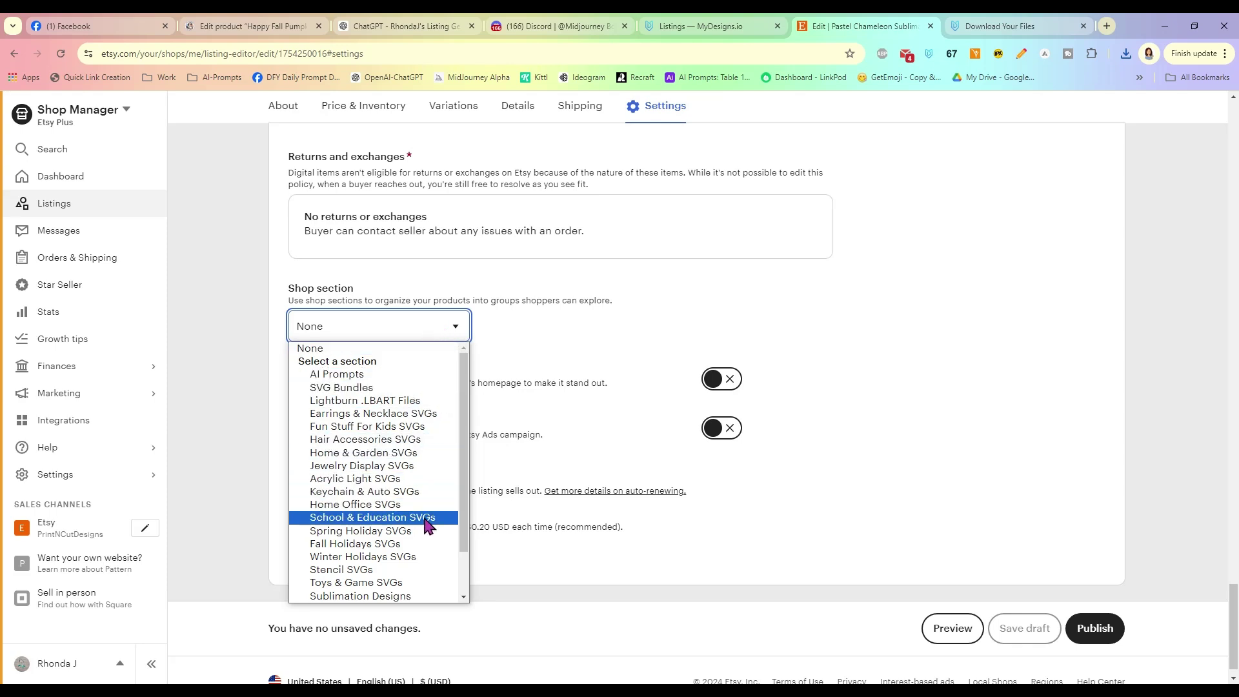
{"action": "scroll", "coordinate": [428, 522], "scroll_direction": "down", "scroll_amount": 1}
{"action": "left_click", "coordinate": [423, 558]}
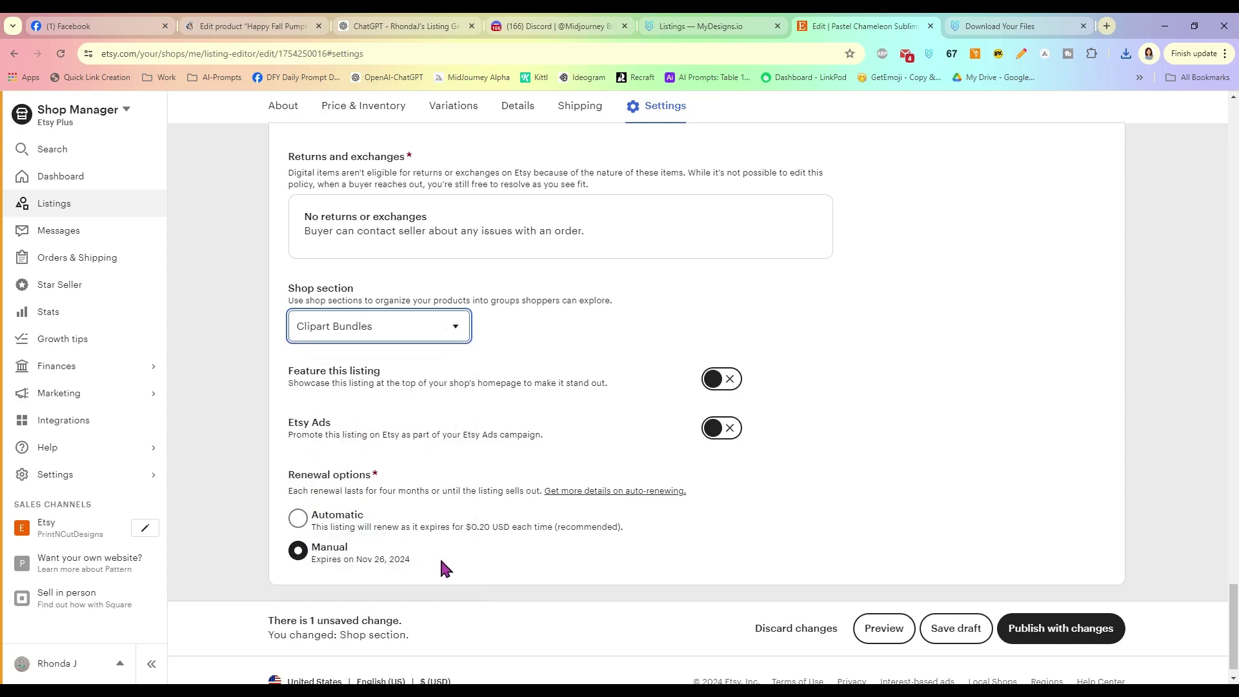
{"action": "left_click", "coordinate": [418, 336]}
{"action": "left_click", "coordinate": [387, 582]}
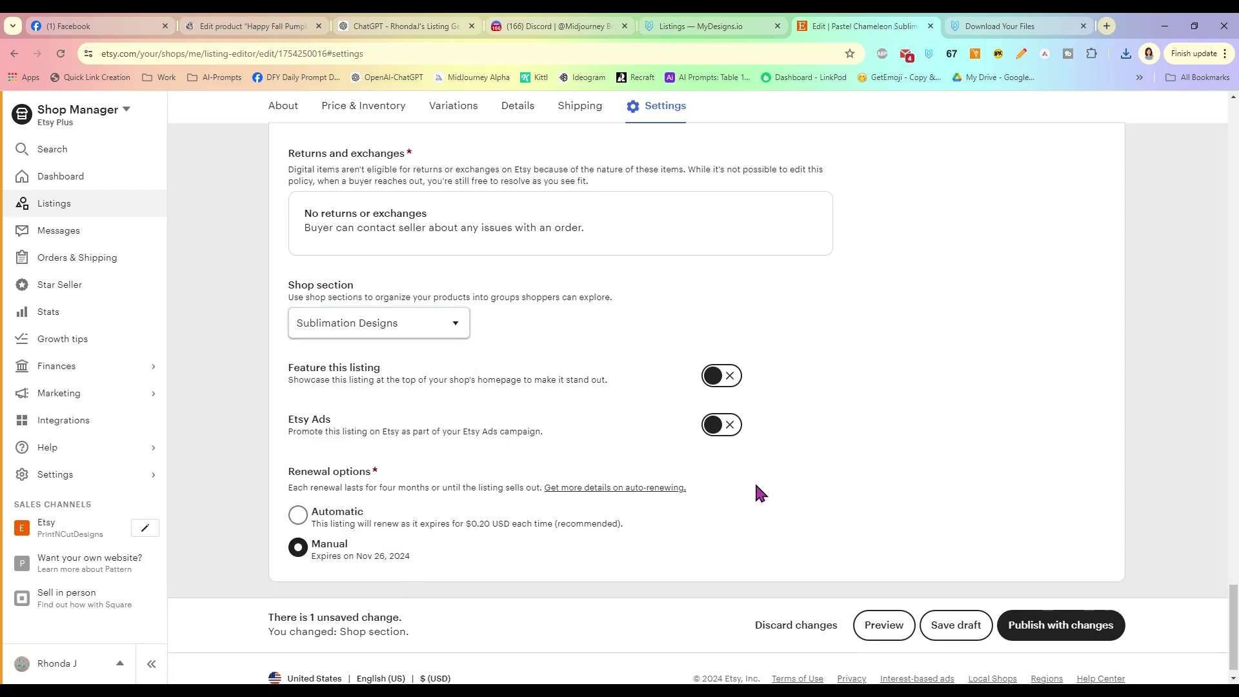
- Publish the Pastel Chameleon listing with the changed shop section and confirm the publication
{"action": "scroll", "coordinate": [753, 484], "scroll_direction": "down", "scroll_amount": 1}
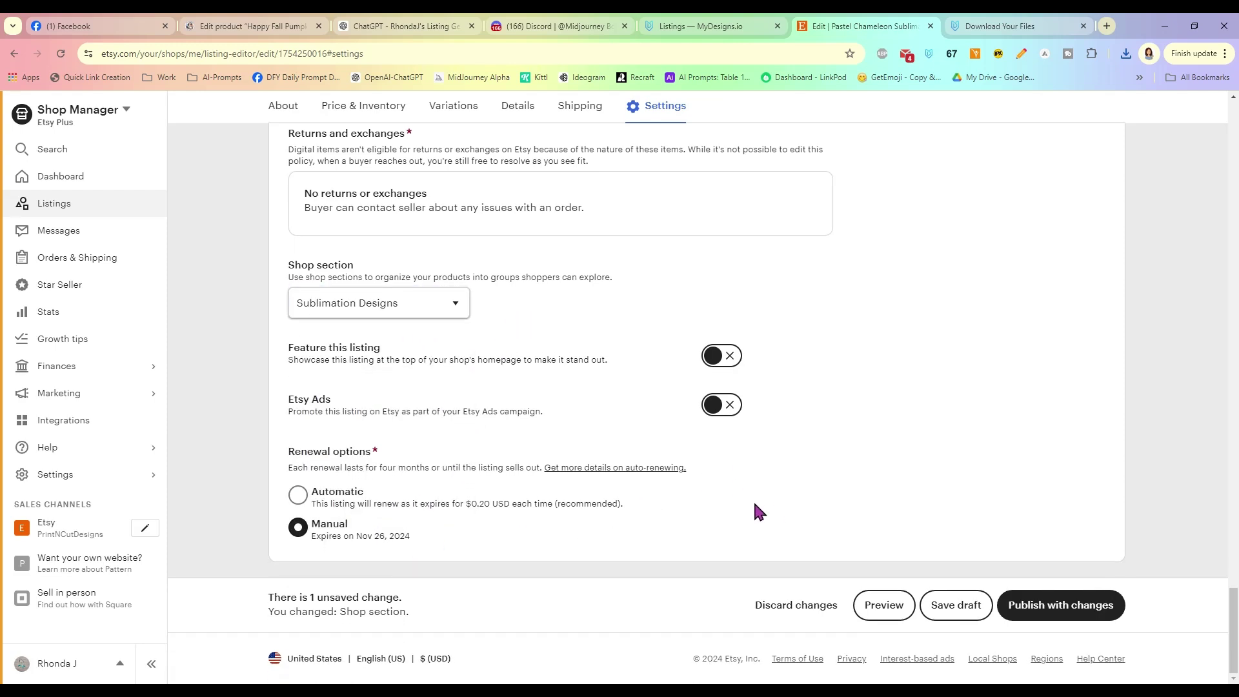
{"action": "left_click", "coordinate": [1045, 616]}
{"action": "left_click", "coordinate": [710, 494]}
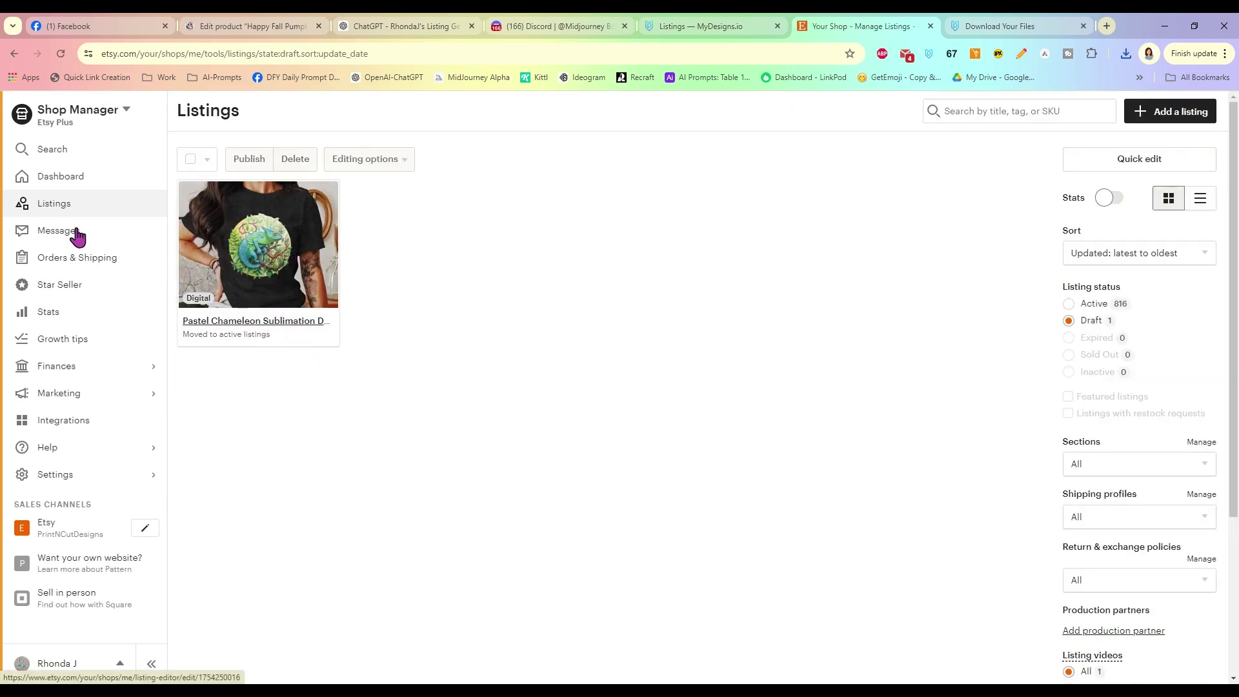
- Show the shop's active listings and view the Pastel Chameleon listing on its public Etsy page
{"action": "left_click", "coordinate": [1088, 305]}
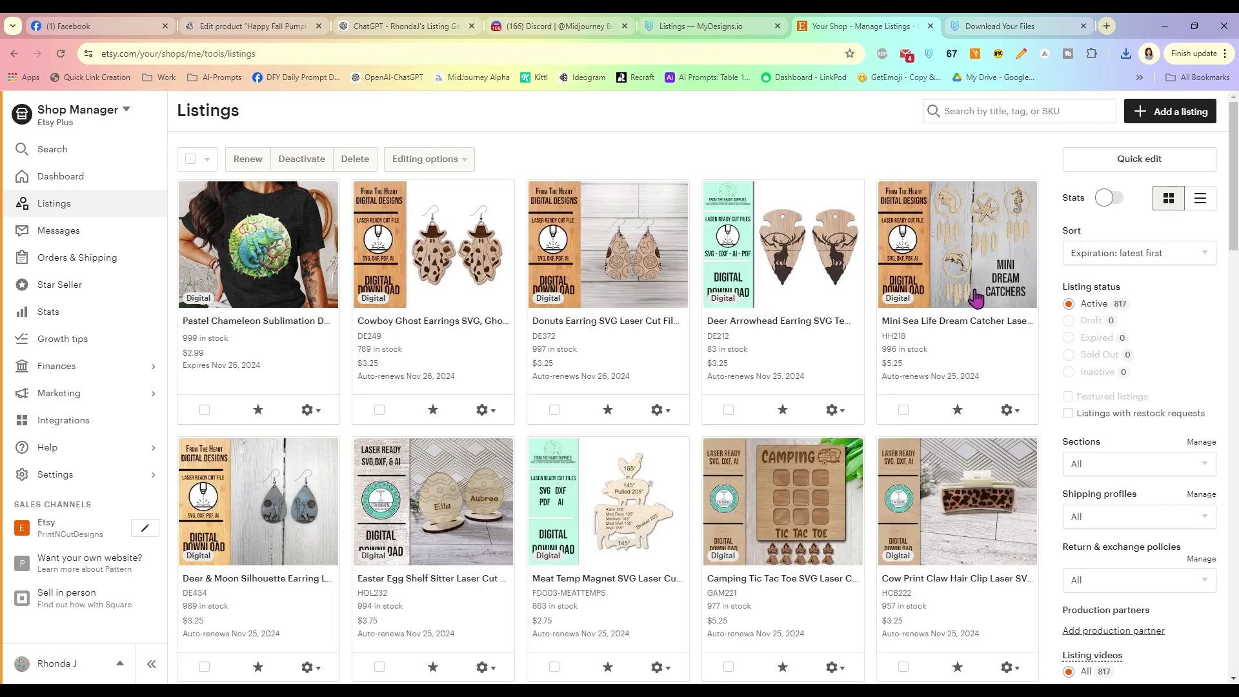
{"action": "left_click", "coordinate": [311, 410]}
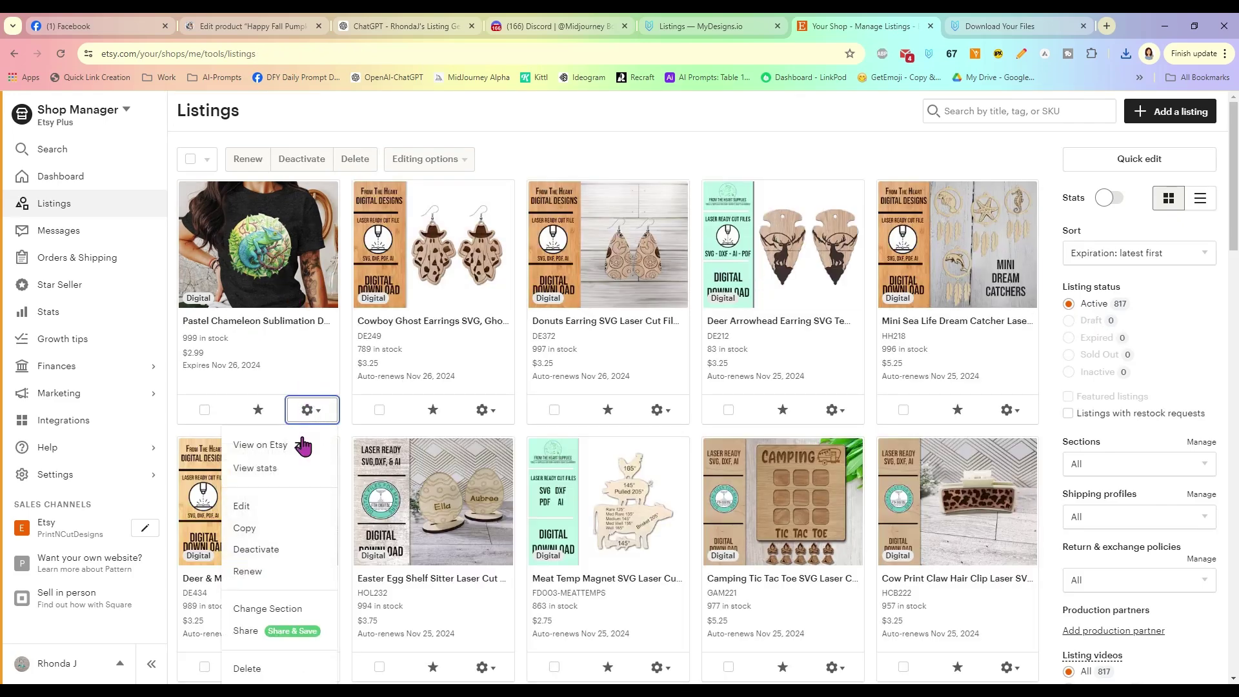
{"action": "left_click", "coordinate": [303, 446]}
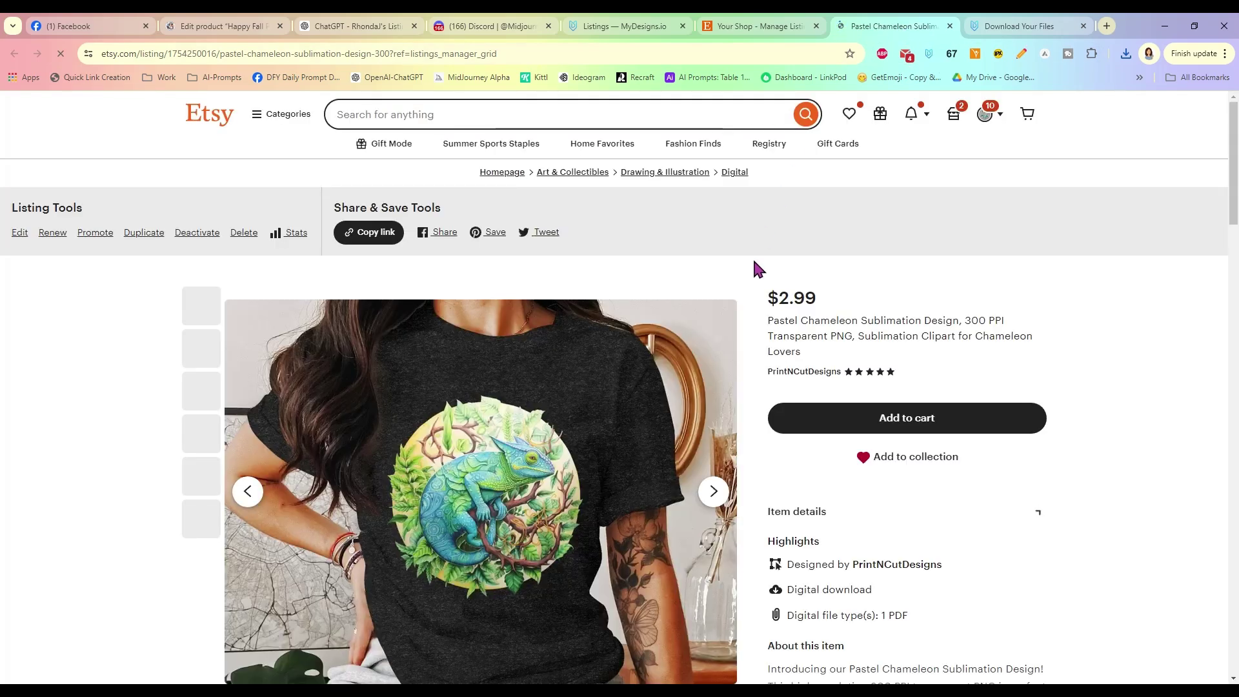
- Enlarge the published listing's photos and look through the T-shirt, tumbler, round, second shirt and canvas mockups
{"action": "scroll", "coordinate": [1099, 413], "scroll_direction": "down", "scroll_amount": 2}
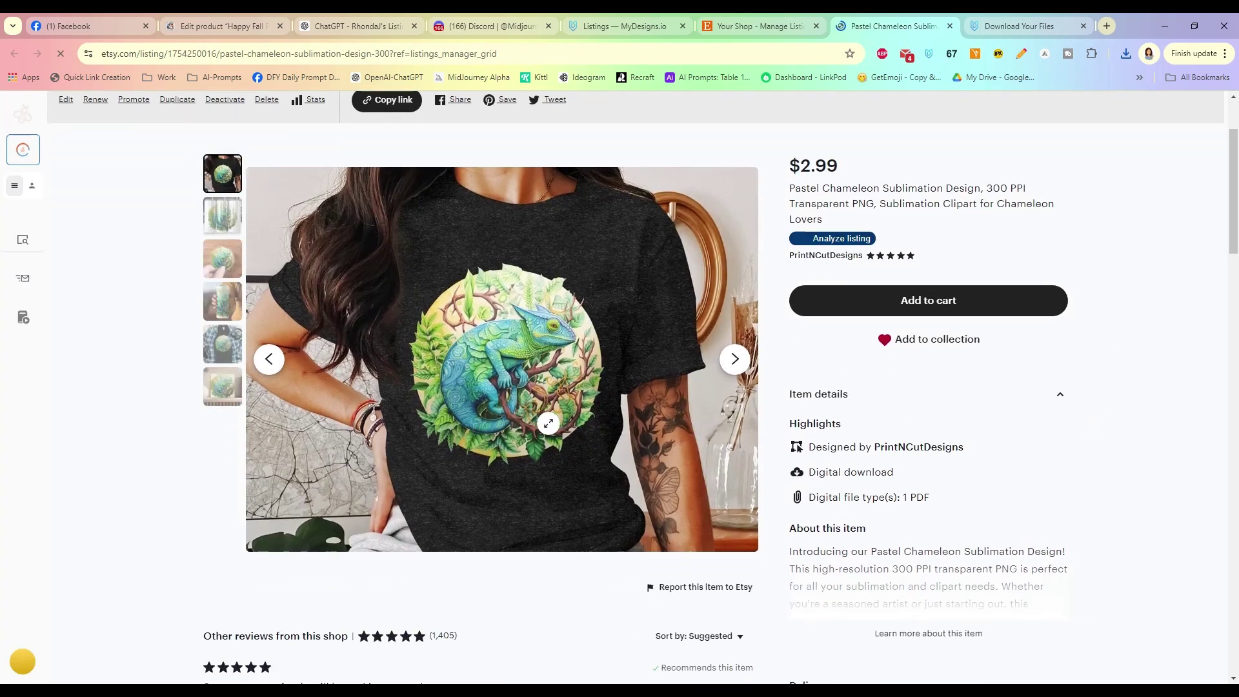
{"action": "left_click", "coordinate": [506, 354]}
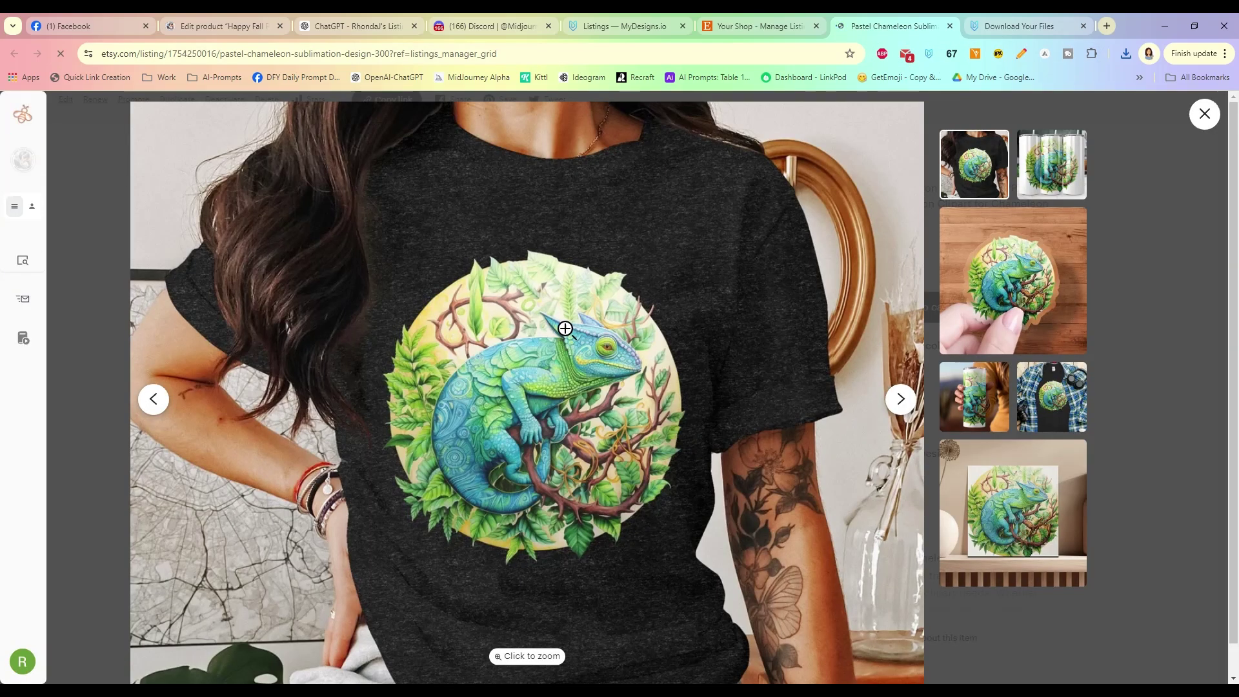
{"action": "left_click", "coordinate": [1053, 180]}
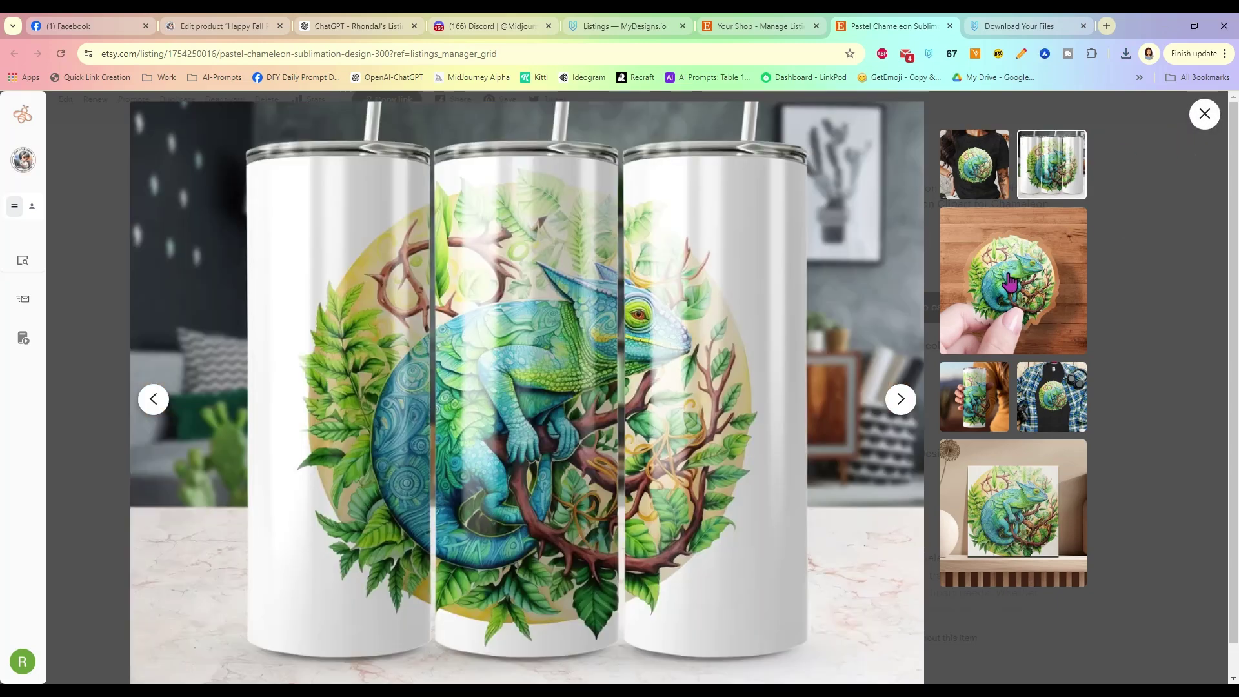
{"action": "left_click", "coordinate": [1011, 282]}
{"action": "left_click", "coordinate": [1006, 408]}
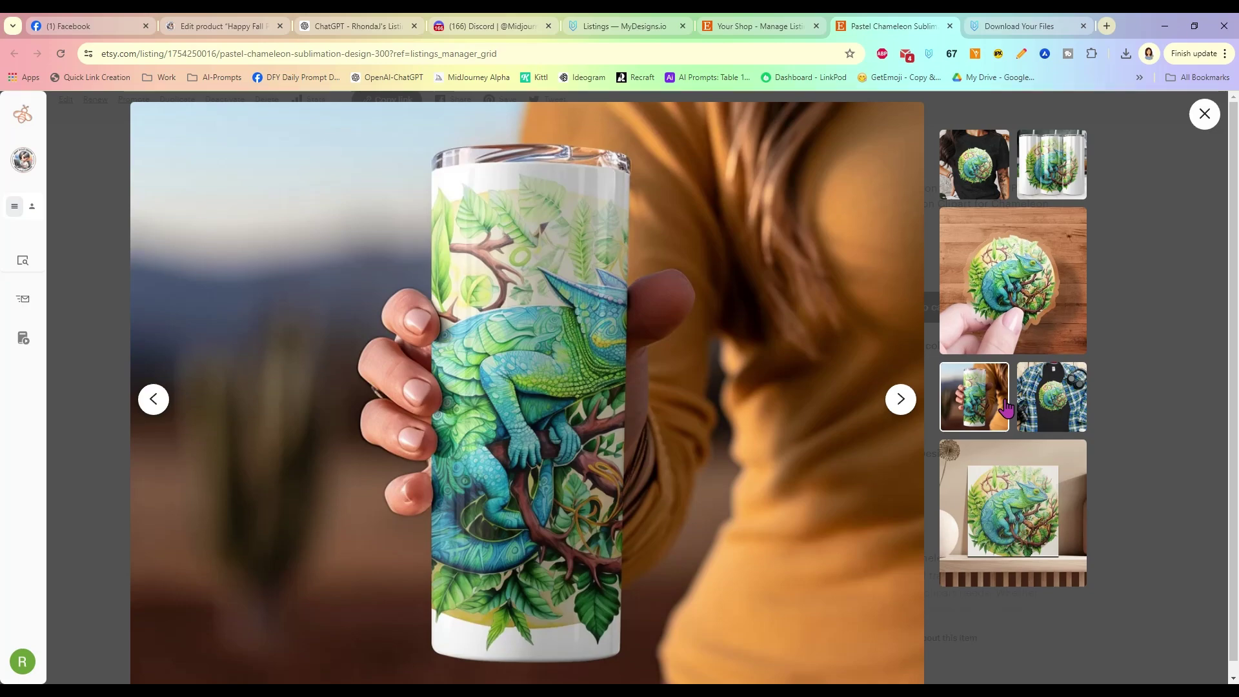
{"action": "left_click", "coordinate": [1051, 410]}
{"action": "left_click", "coordinate": [1011, 503]}
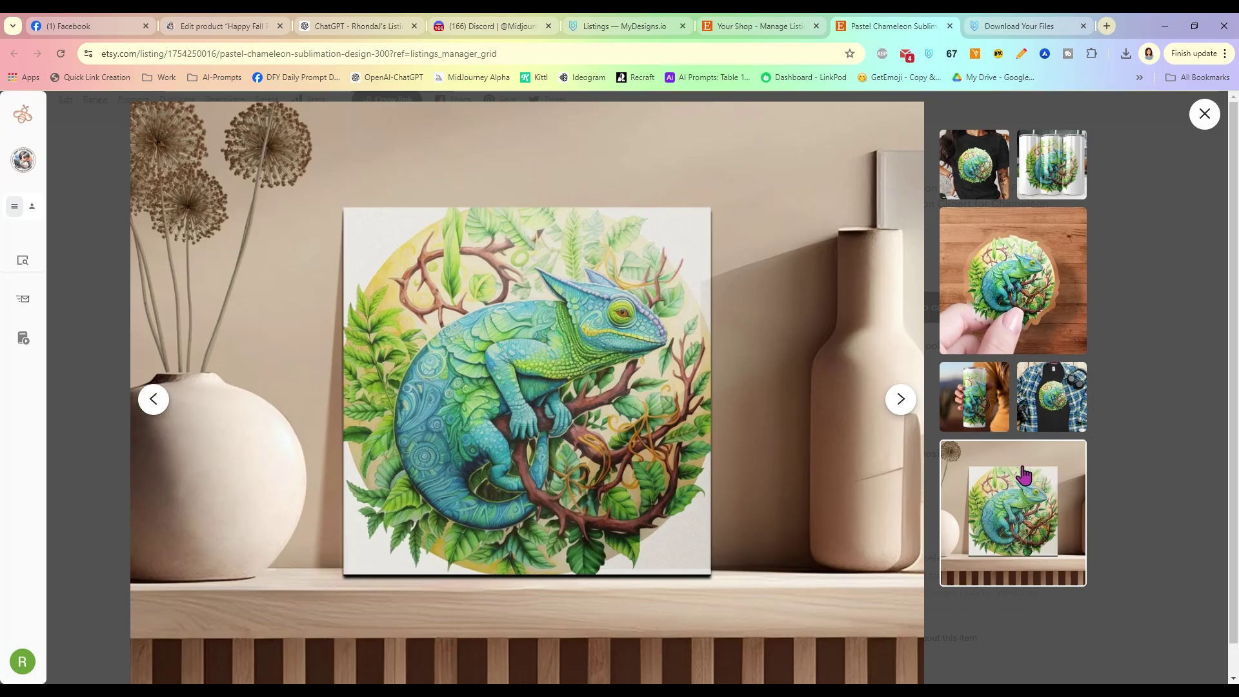
{"action": "left_click", "coordinate": [1204, 114]}
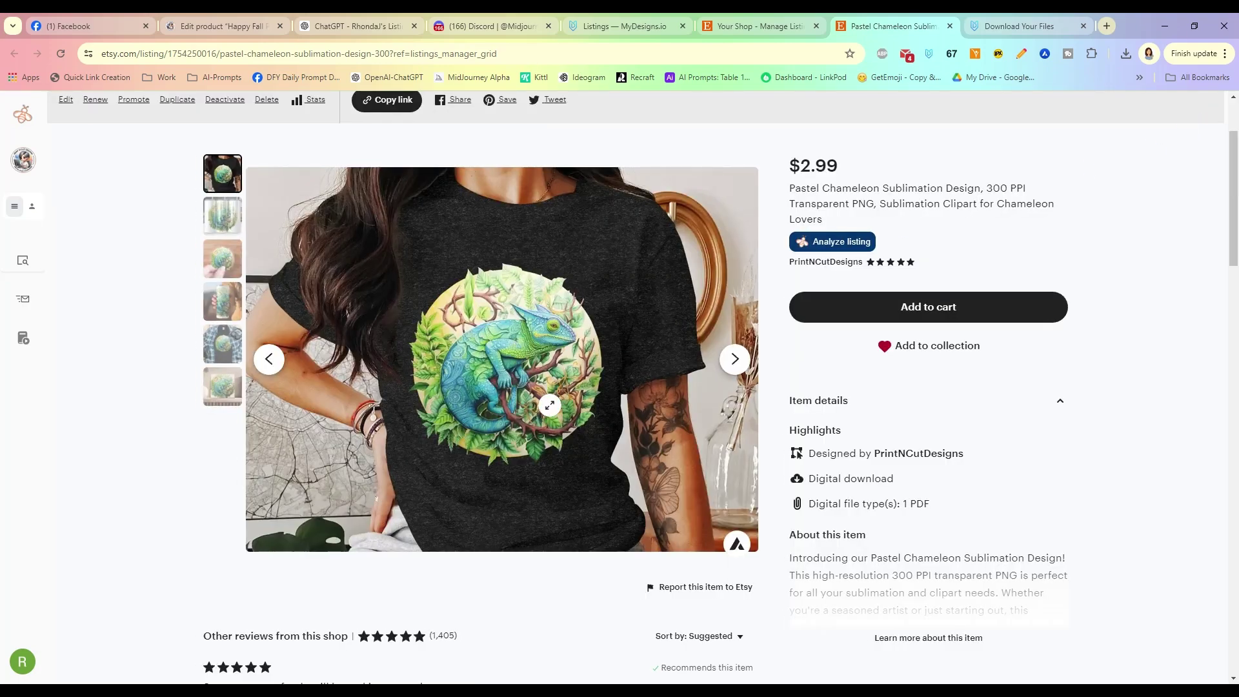
{"action": "scroll", "coordinate": [549, 405], "scroll_direction": "up", "scroll_amount": 2}
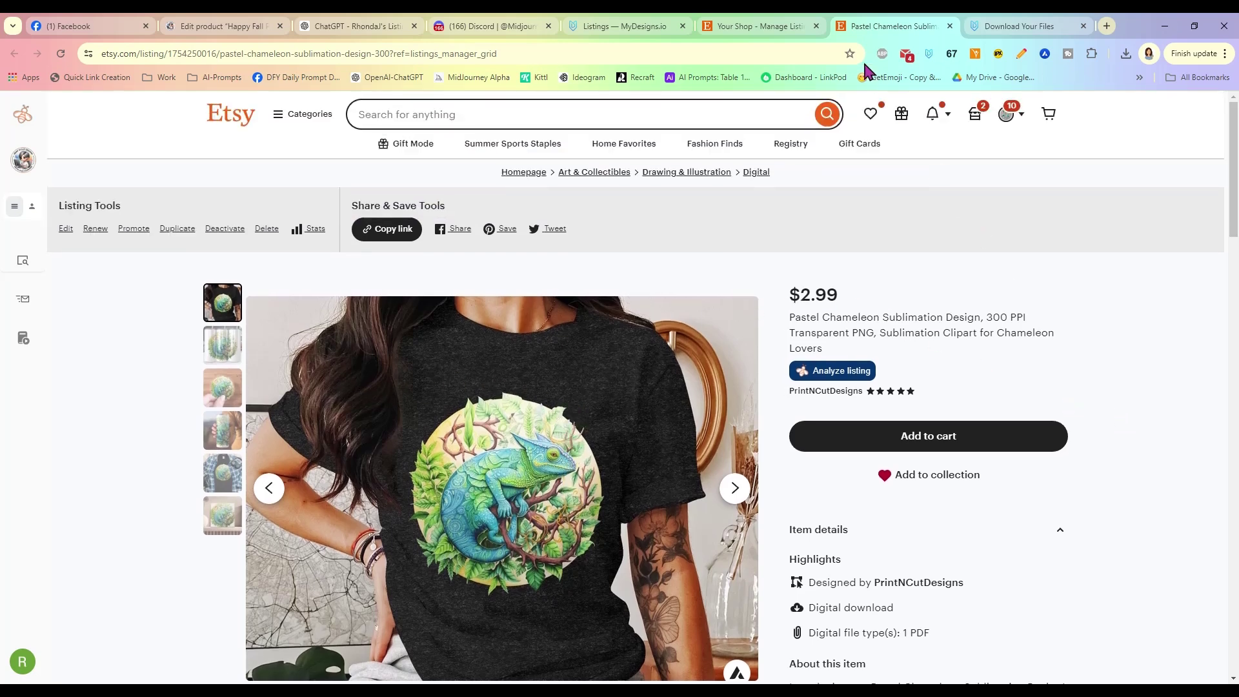
- Switch back to the chameleon listing in MyDesigns
{"action": "left_click", "coordinate": [624, 29]}
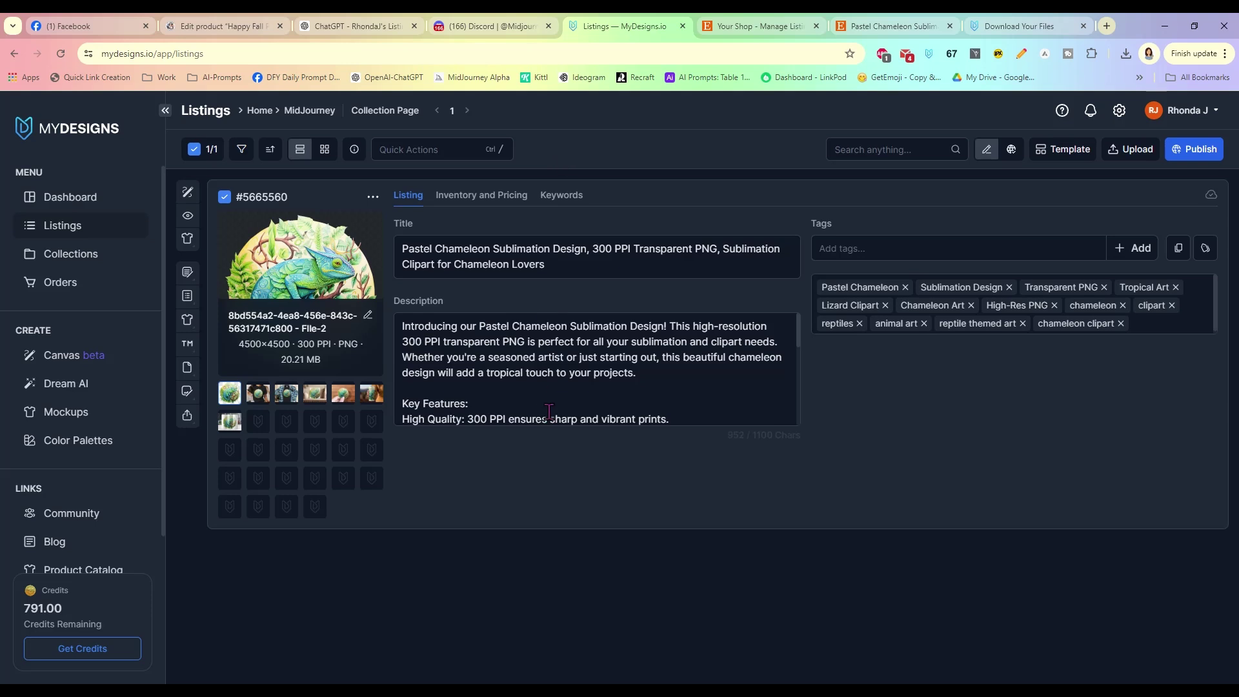